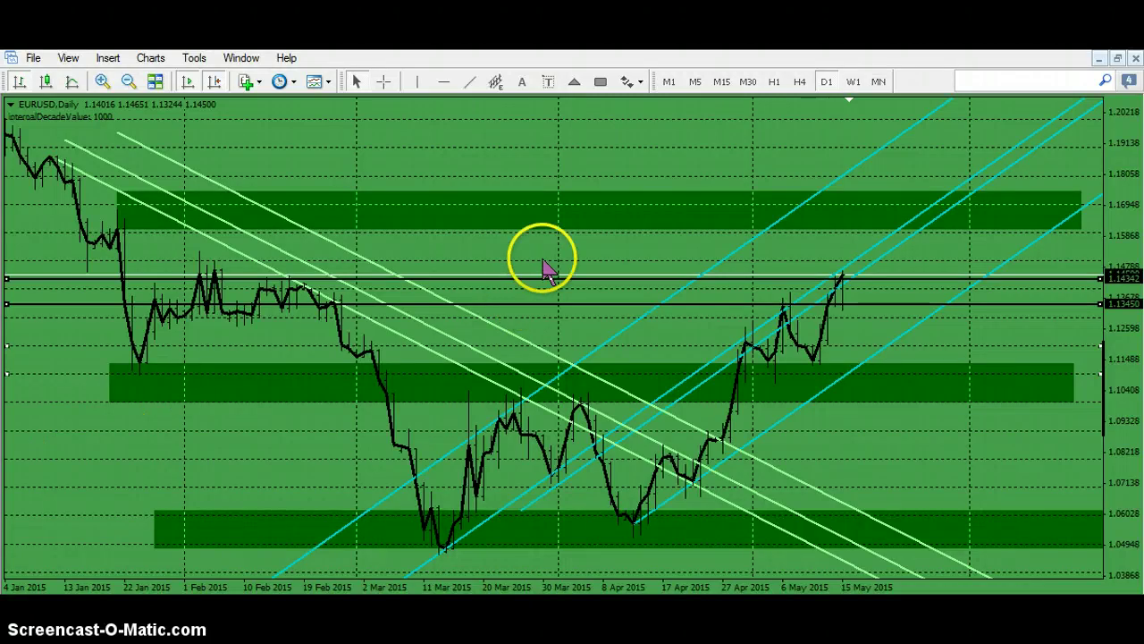
Step: Show the EURUSD chart on the H4 timeframe, zoomed out, and examine the trend channels and price zones
left_click(799, 81)
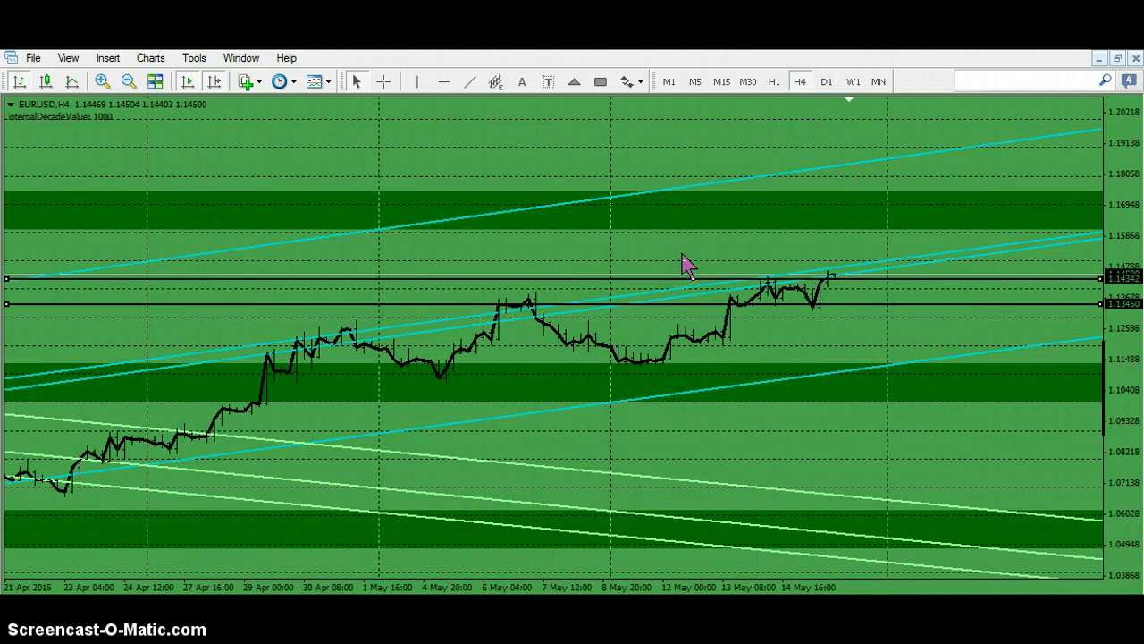
key("minus")
key("minus")
key("minus")
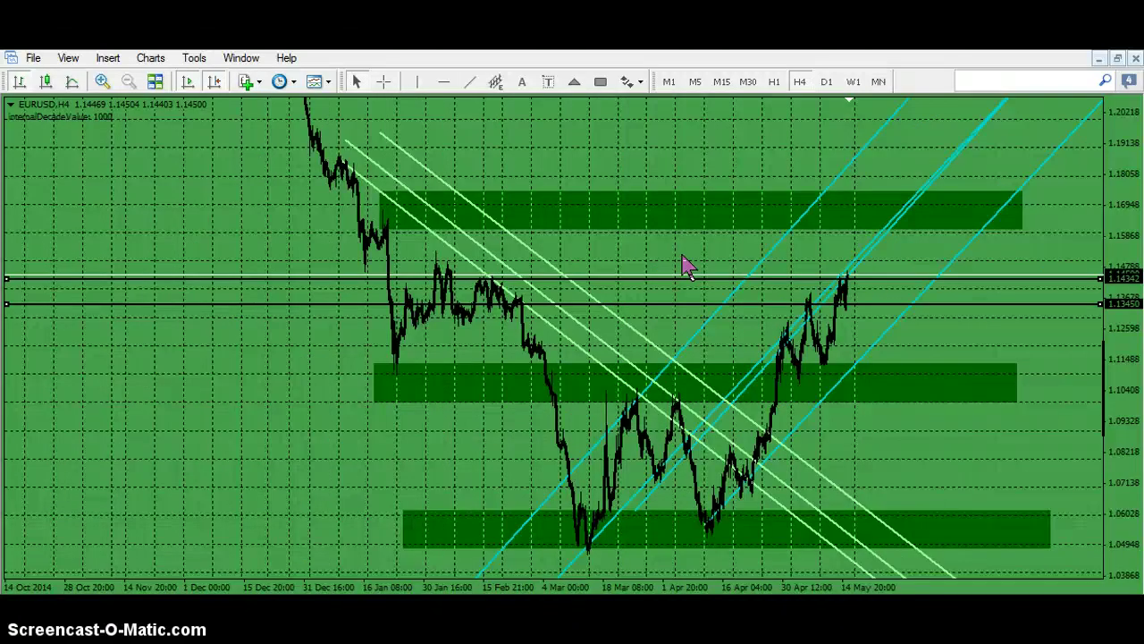
left_click_drag(1124, 205, 1117, 281)
left_click(955, 219)
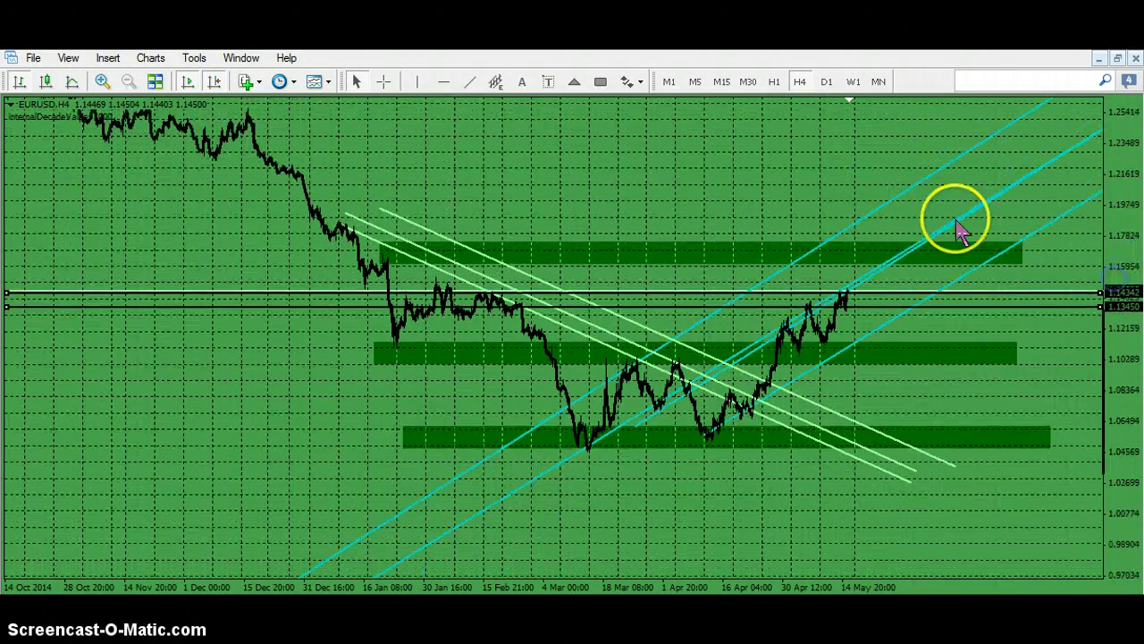
left_click_drag(778, 173, 733, 215)
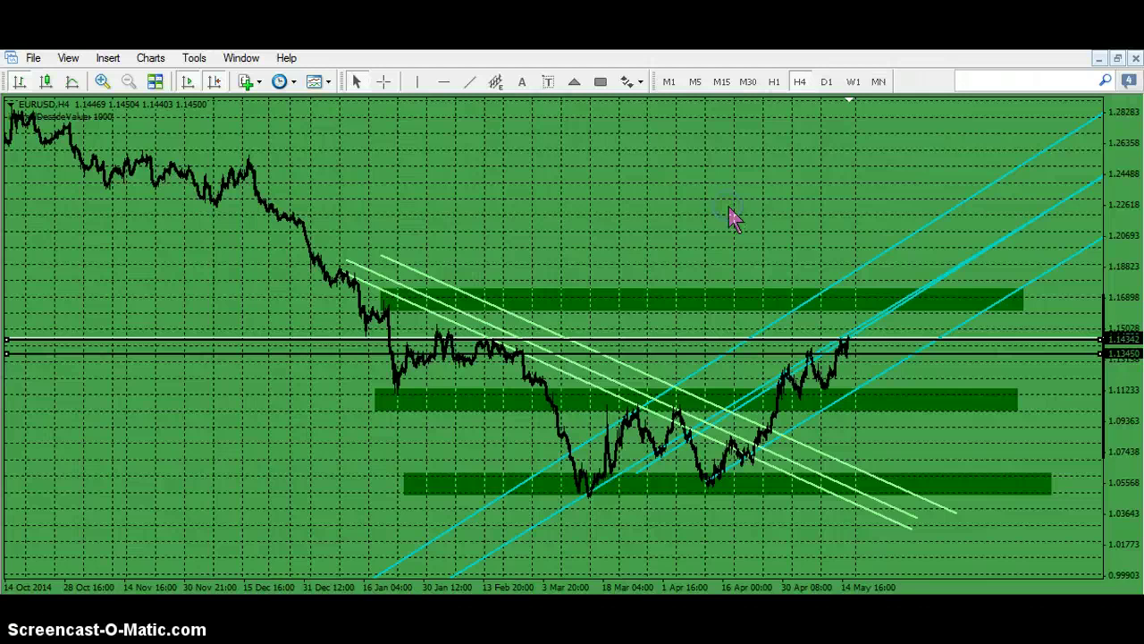
left_click(616, 242)
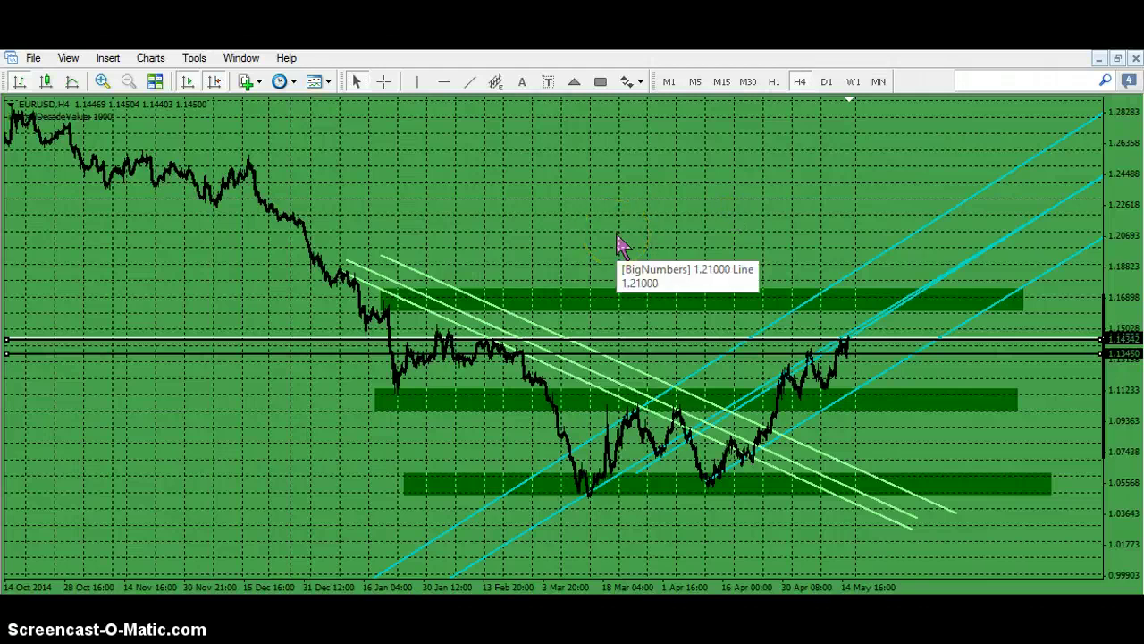
left_click(596, 215)
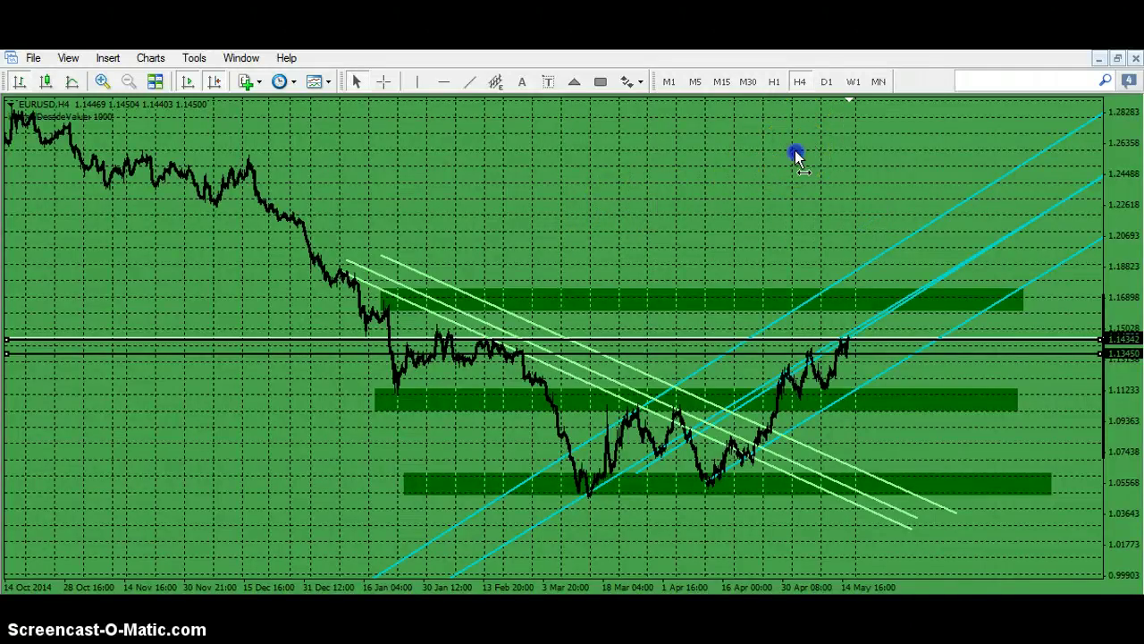
Step: Compare the long-term price move on the D1 timeframe with the channels and zones on H4
left_click(827, 82)
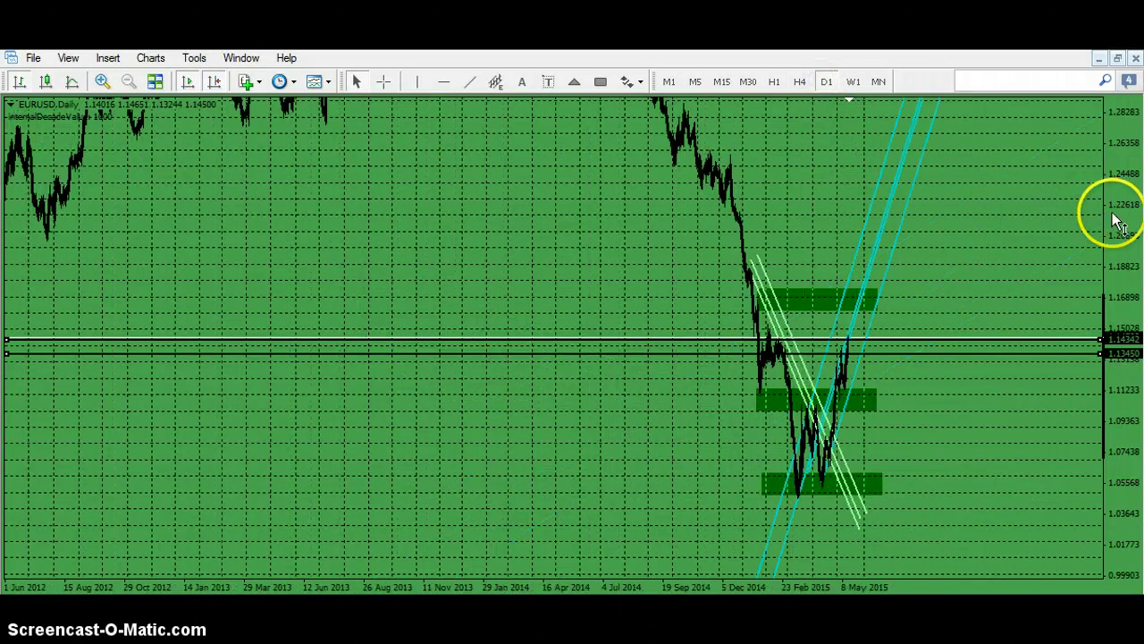
left_click_drag(1117, 220, 1105, 342)
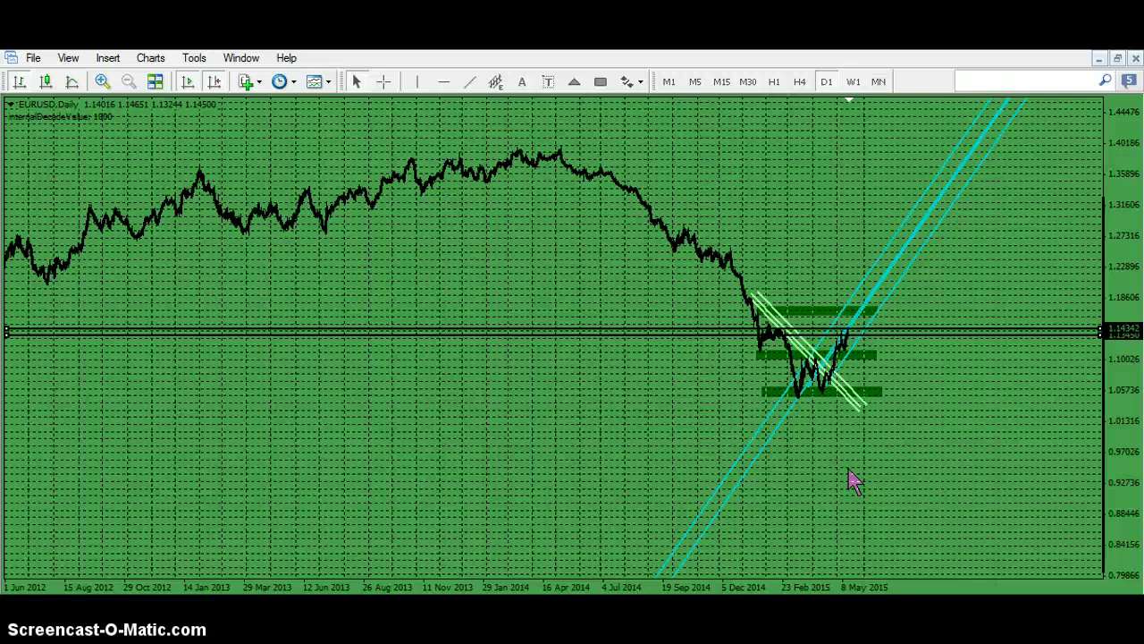
left_click(800, 82)
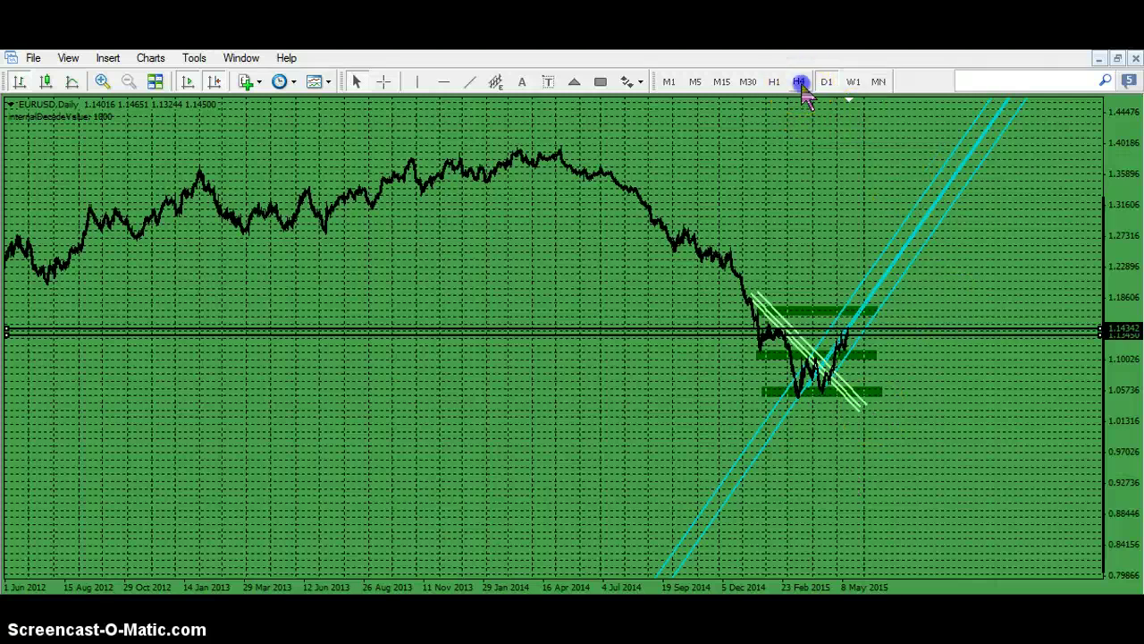
left_click_drag(1114, 417, 1116, 159)
left_click(845, 148)
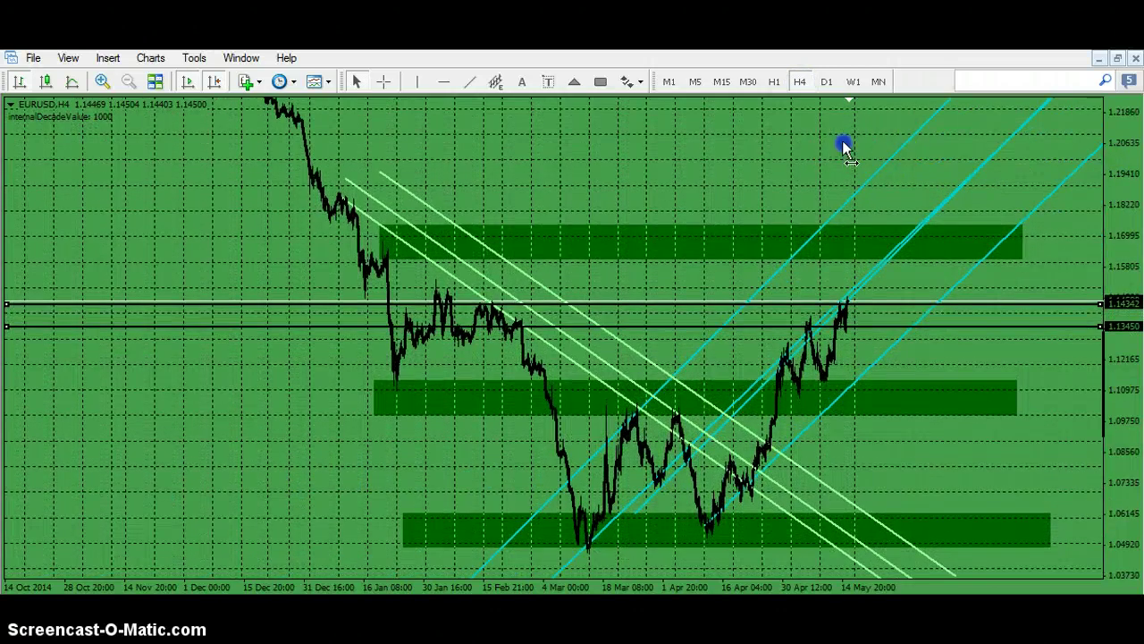
Step: Show the chart on the H1 timeframe and examine the latest price action around the two black horizontal levels
left_click(771, 82)
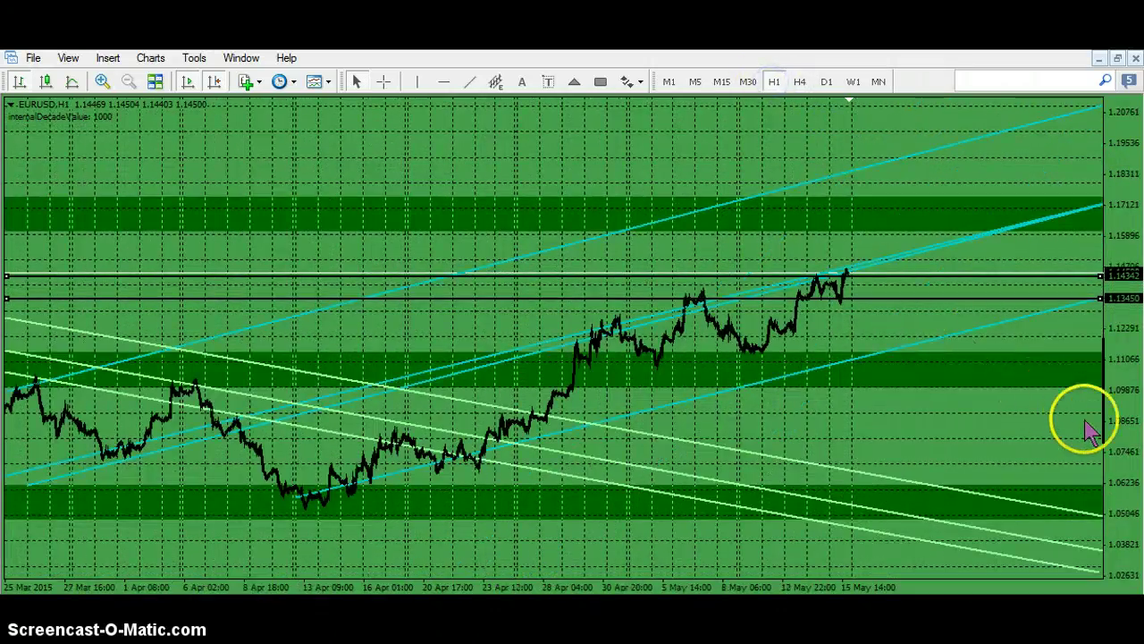
left_click_drag(1117, 429, 1085, 150)
left_click_drag(867, 318, 747, 419)
left_click(521, 400)
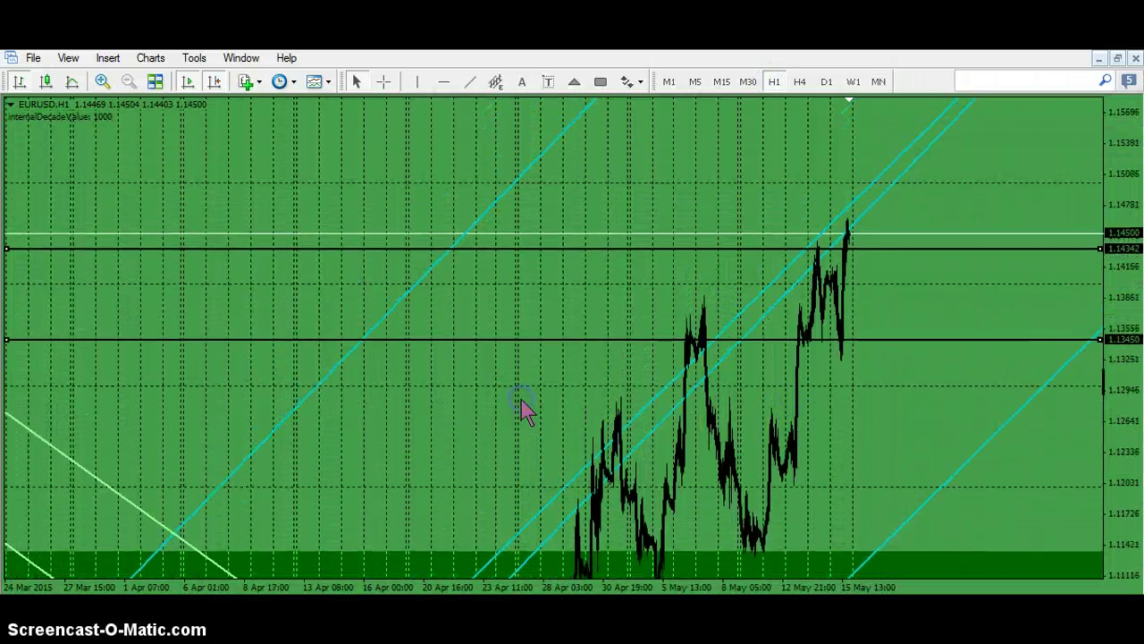
key("plus")
key("plus")
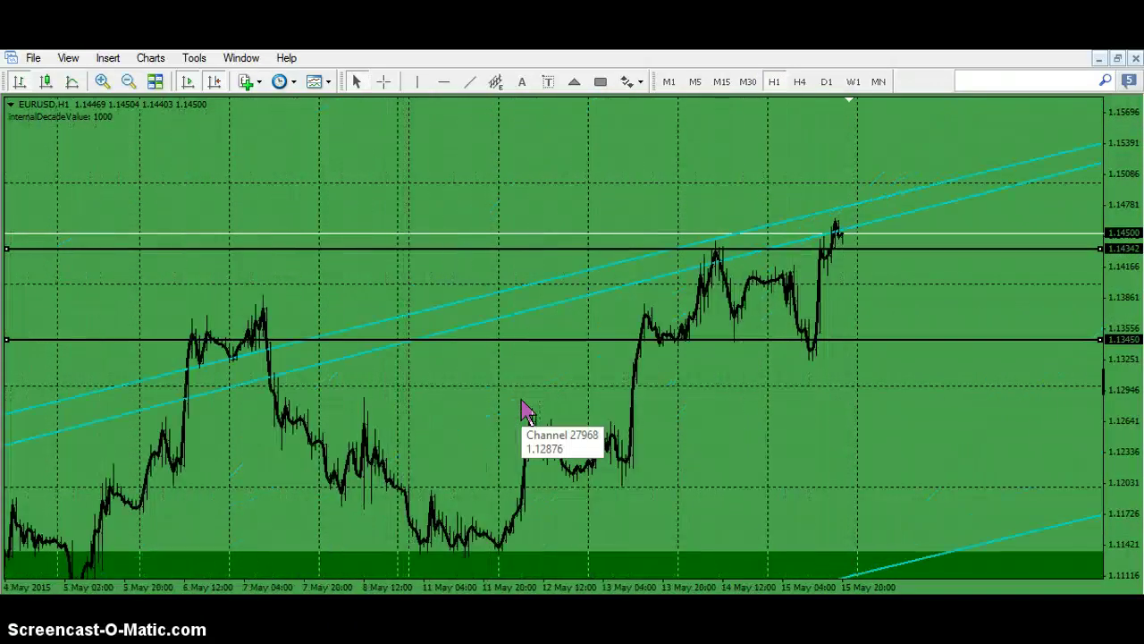
key("plus")
key("plus")
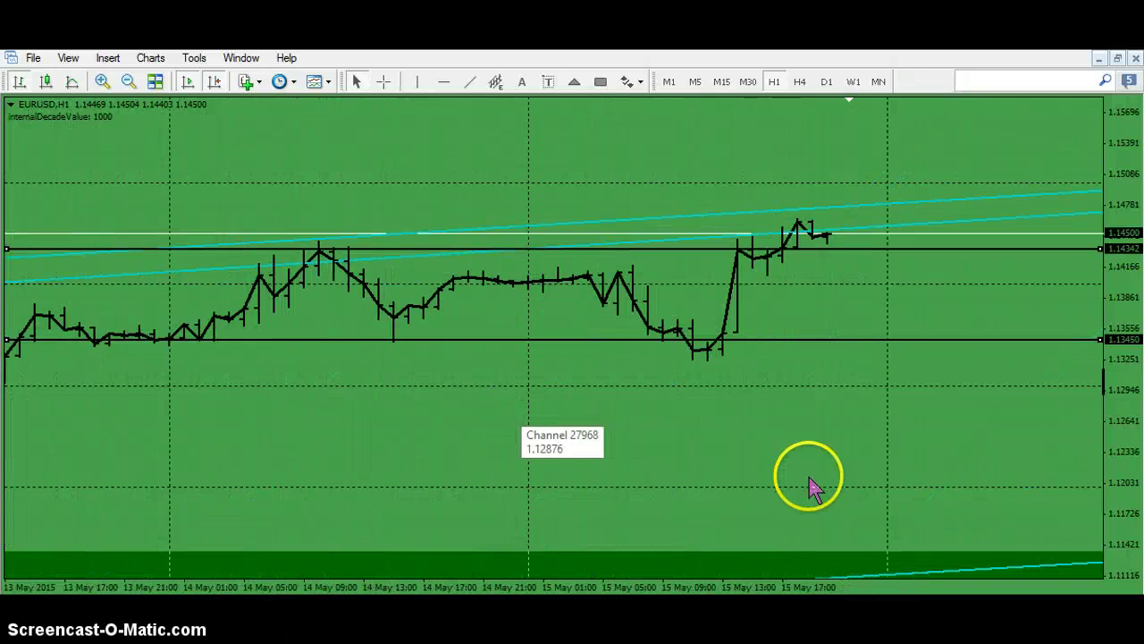
Step: Examine the mid-May H1 price swings around the lower black horizontal level at 1.13450
left_click_drag(1123, 452, 1113, 282)
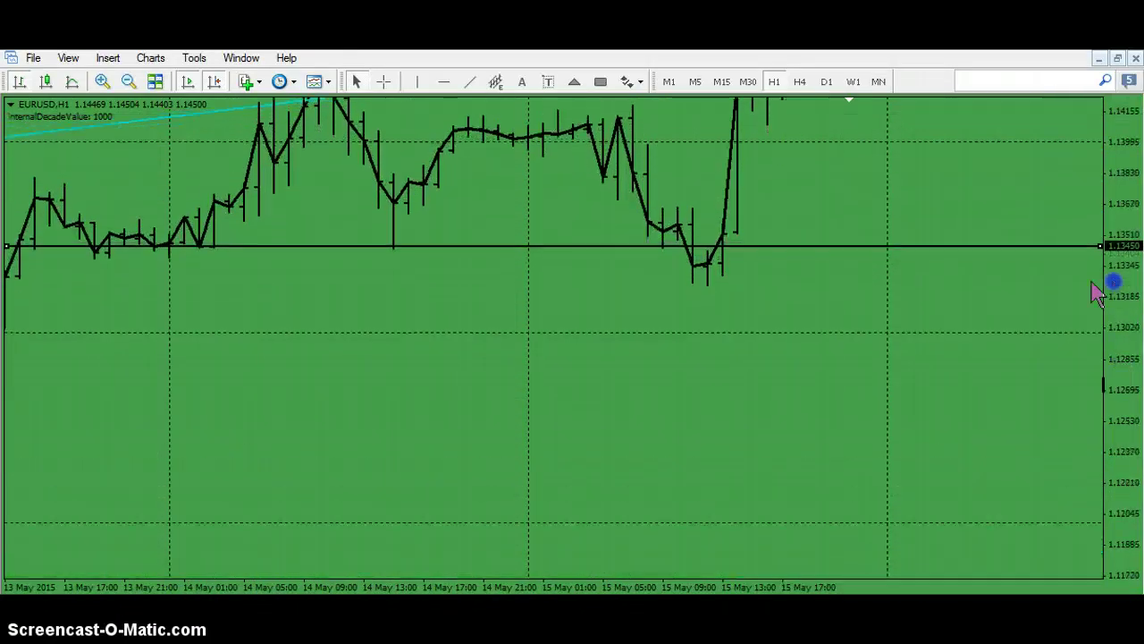
left_click_drag(672, 347, 687, 543)
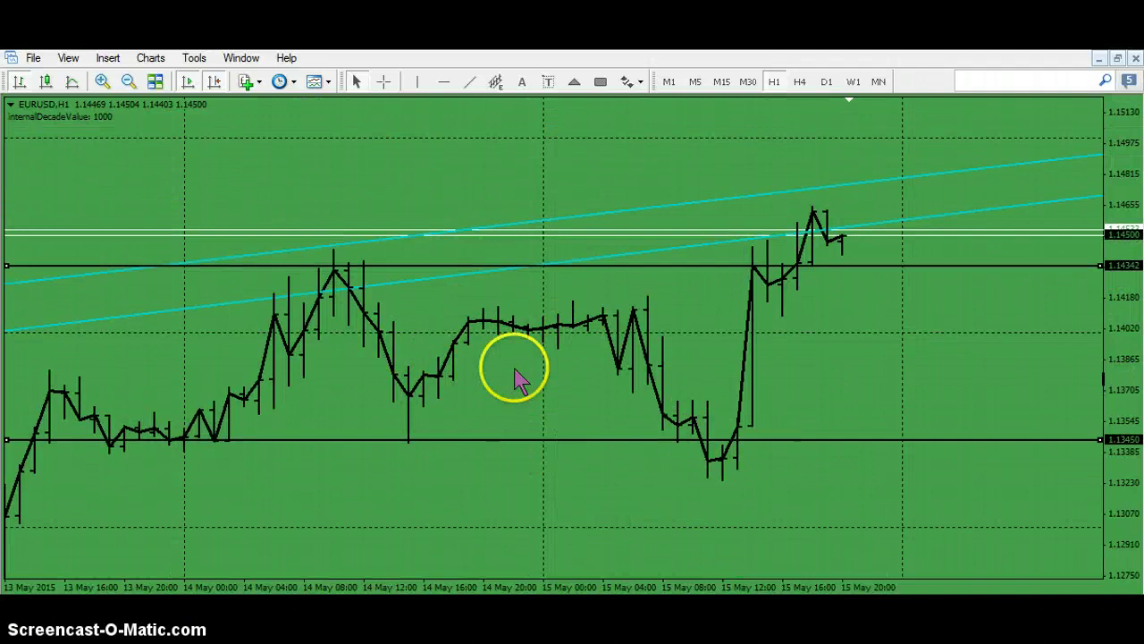
right_click(573, 479)
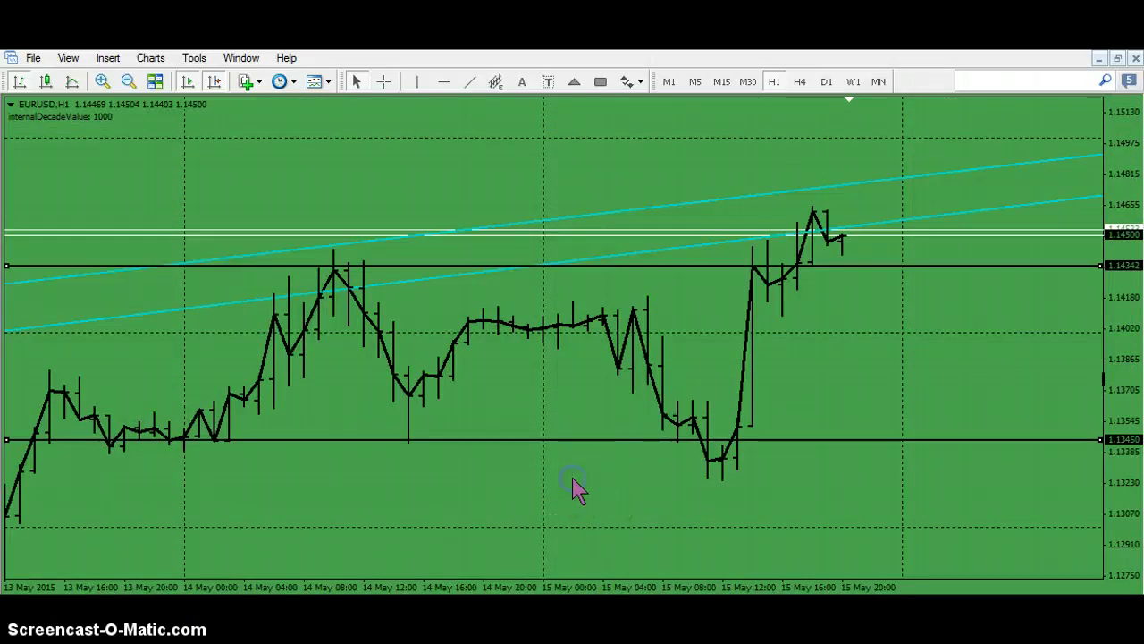
key("minus")
left_click_drag(572, 477, 573, 449)
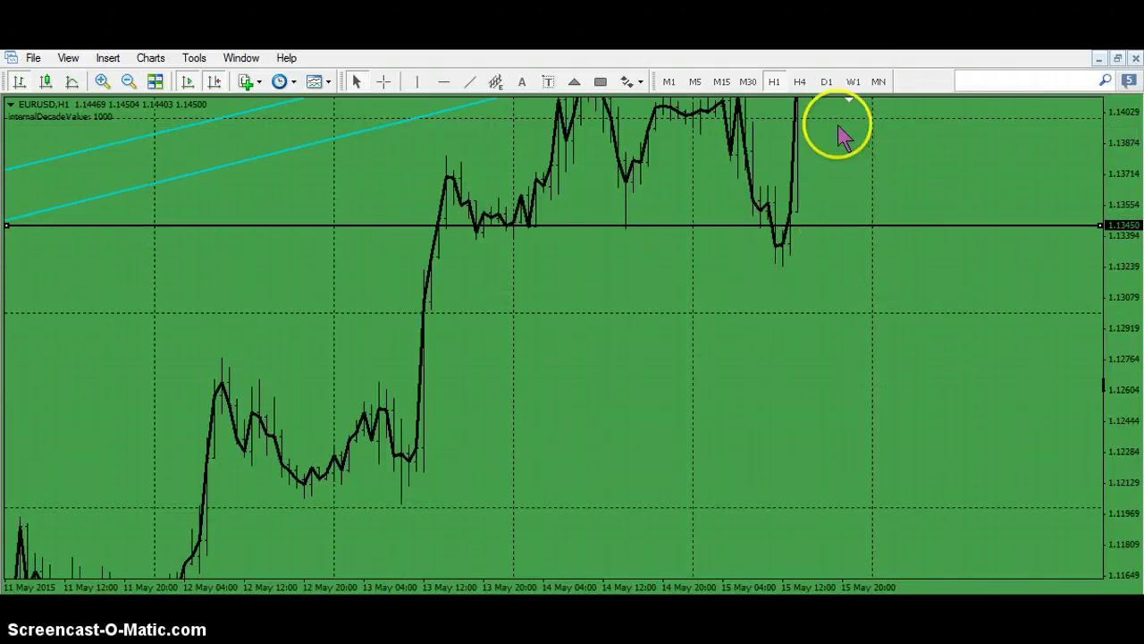
Step: Switch the chart to the W1 timeframe and compress the price scale to show the whole decline from the 2014 high
left_click(852, 82)
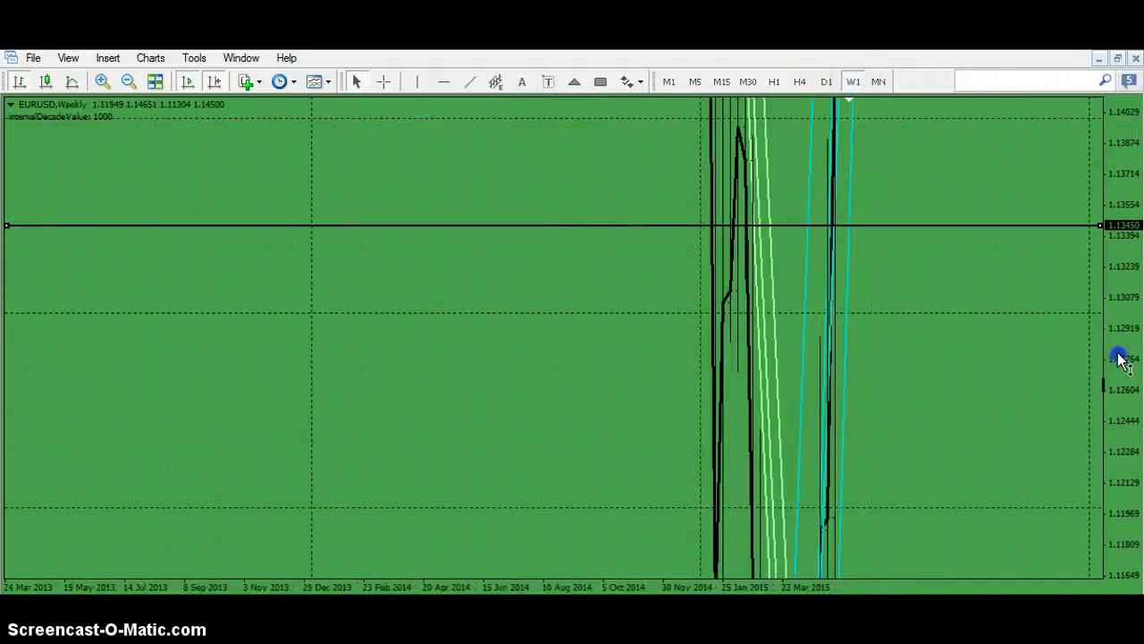
left_click_drag(1124, 355, 1106, 516)
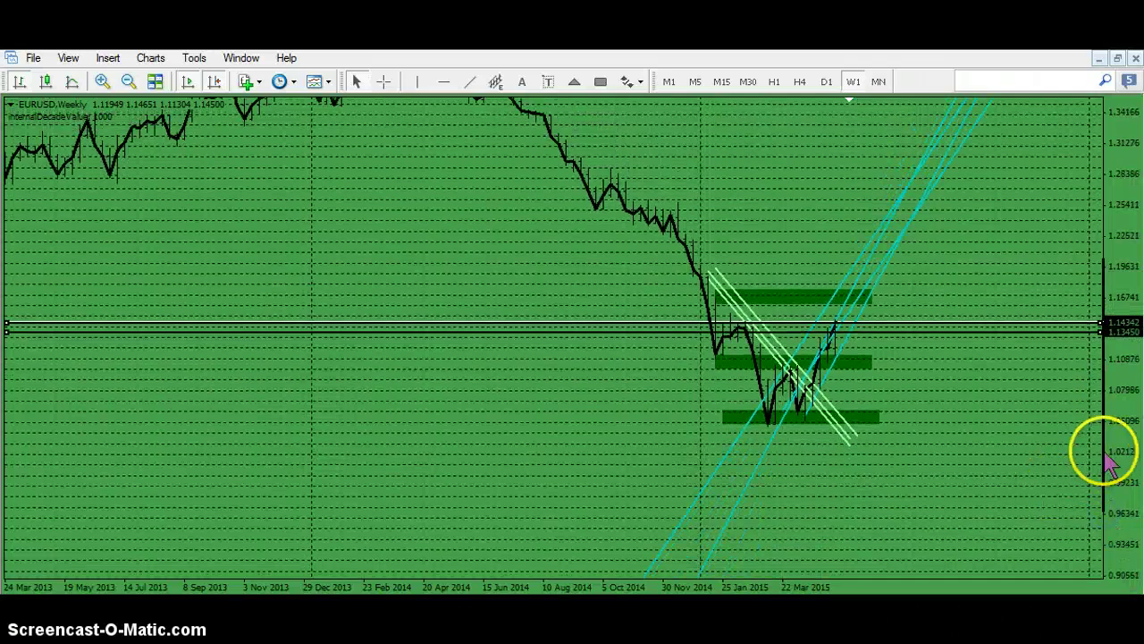
left_click_drag(1104, 452, 1100, 488)
left_click_drag(542, 443, 546, 480)
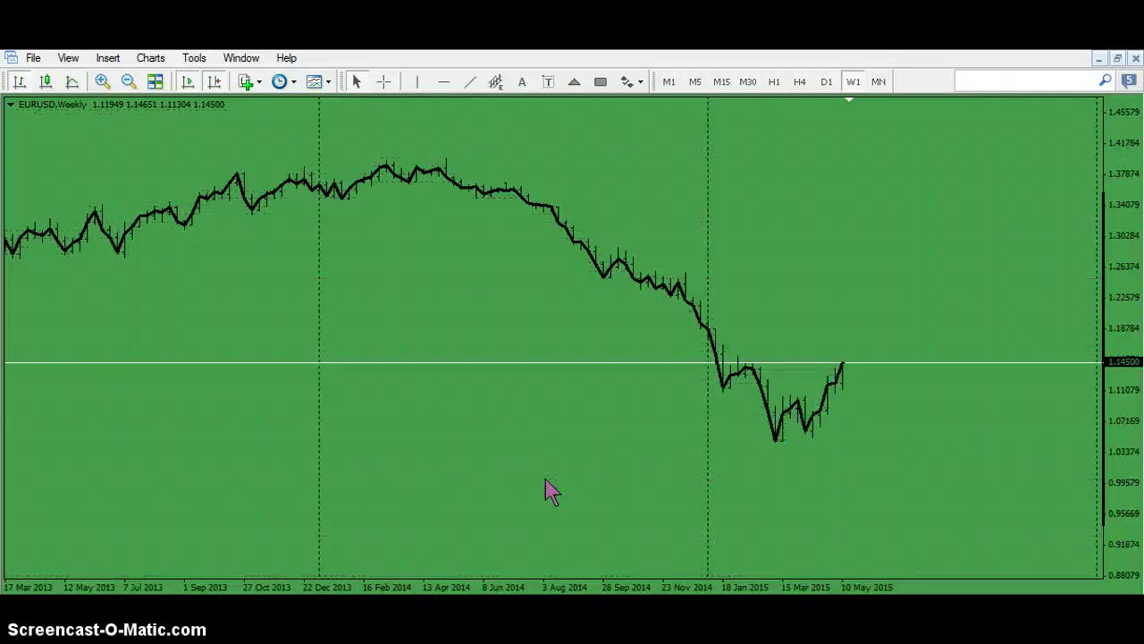
Step: Clear the existing drawings from the weekly chart and draw a descending trend line from the April 2014 high to about 1.12 beyond the latest bar
left_click(546, 480)
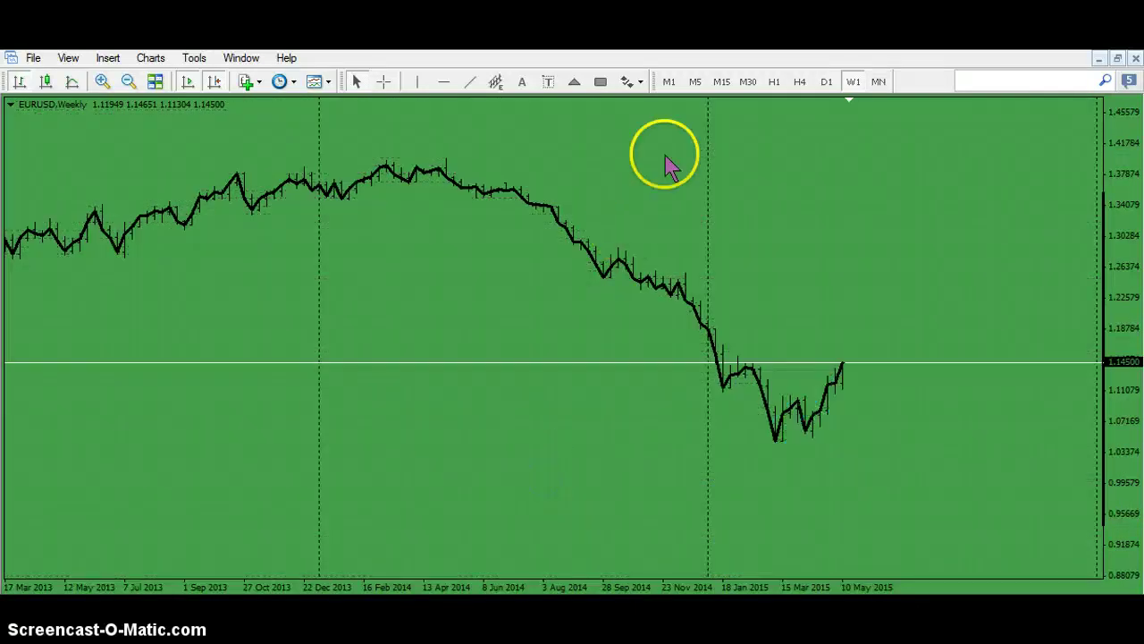
left_click(468, 81)
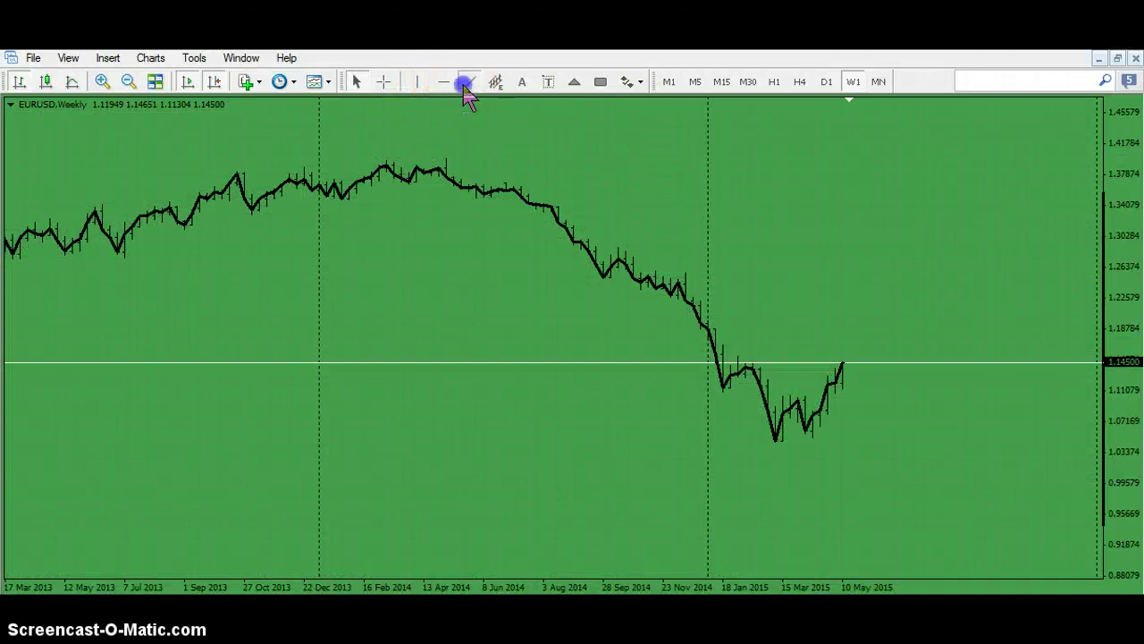
left_click_drag(438, 163, 1050, 383)
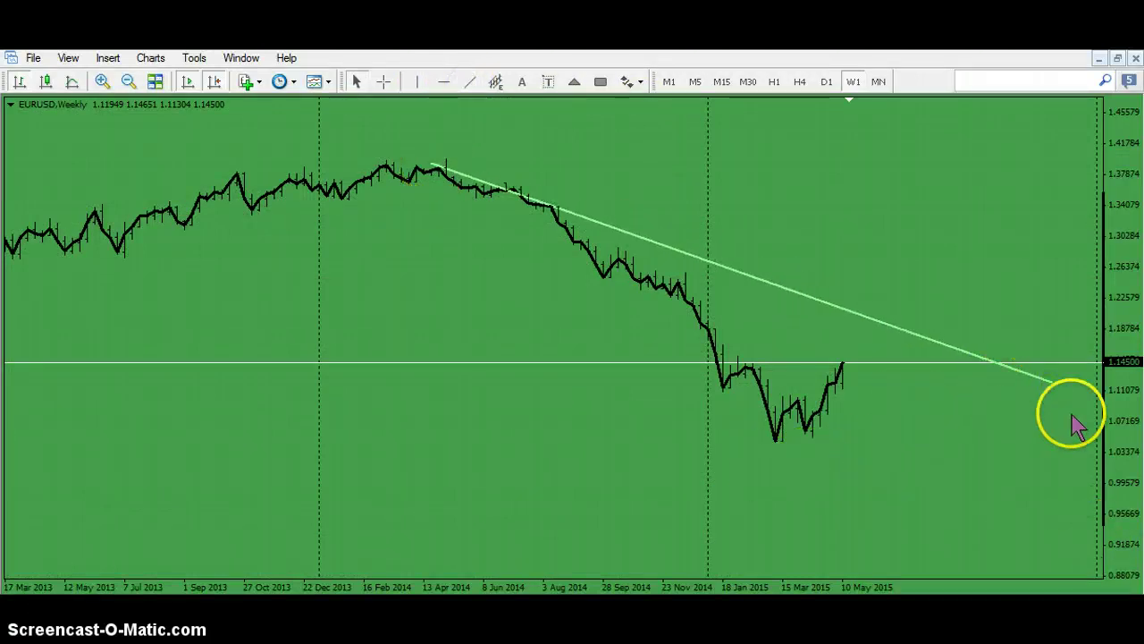
Step: Draw a rising equidistant channel along the March and April 2015 lows and raise its upper line to the early-2015 highs
left_click_drag(1108, 420, 1106, 306)
left_click_drag(602, 459, 661, 510)
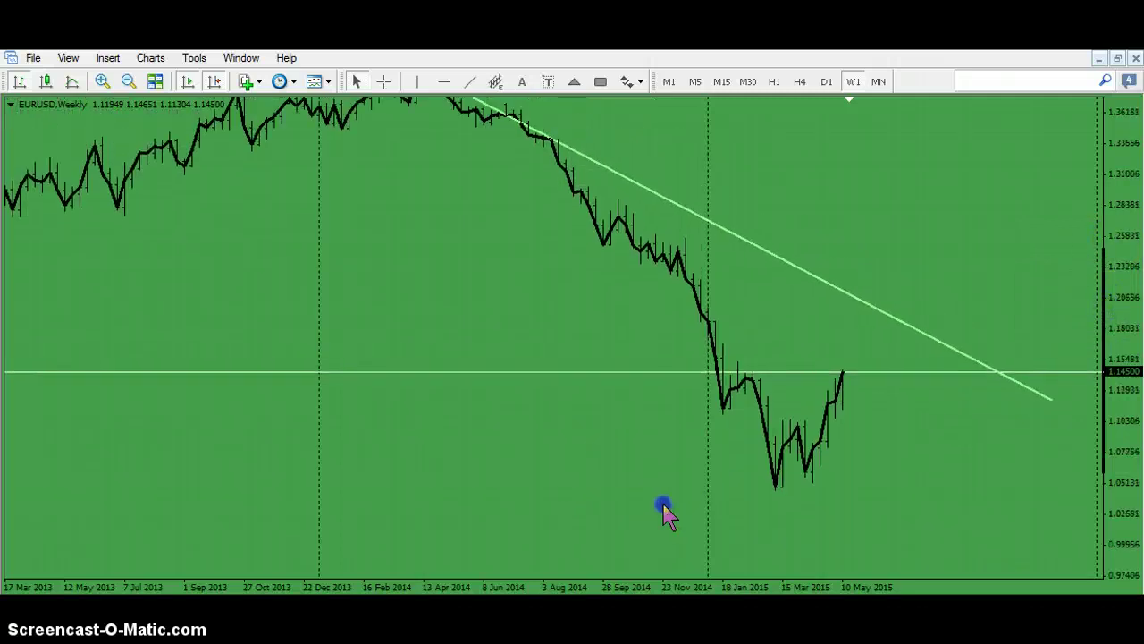
left_click(492, 83)
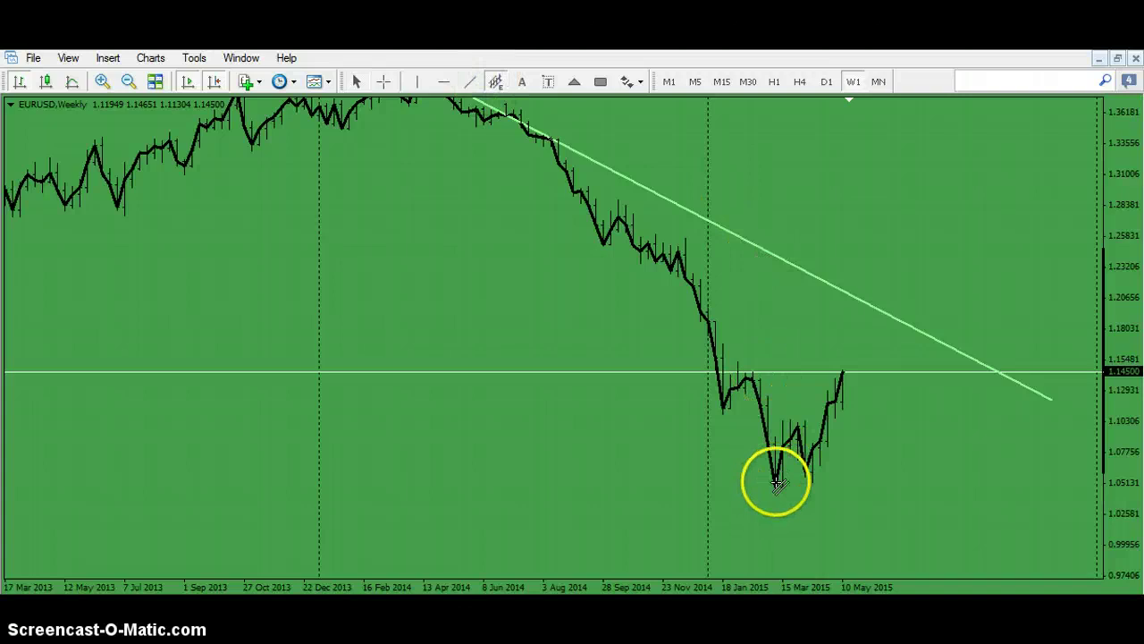
left_click_drag(774, 492, 804, 468)
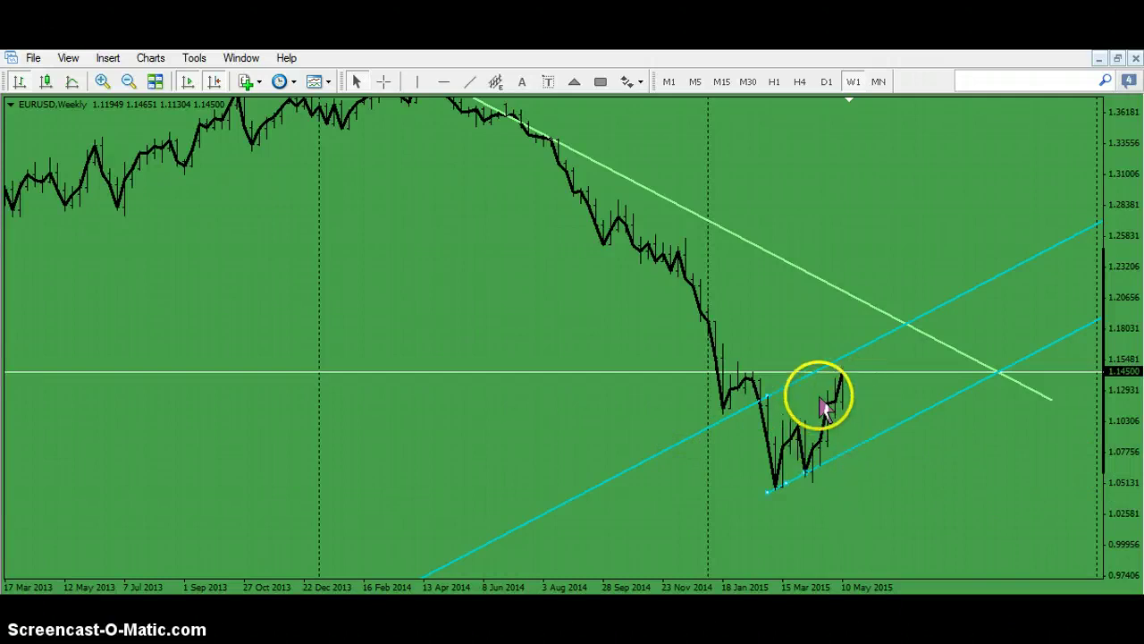
double_click(767, 398)
mouse_move(765, 398)
left_mouse_down()
mouse_move(761, 385)
mouse_move(819, 403)
left_mouse_up()
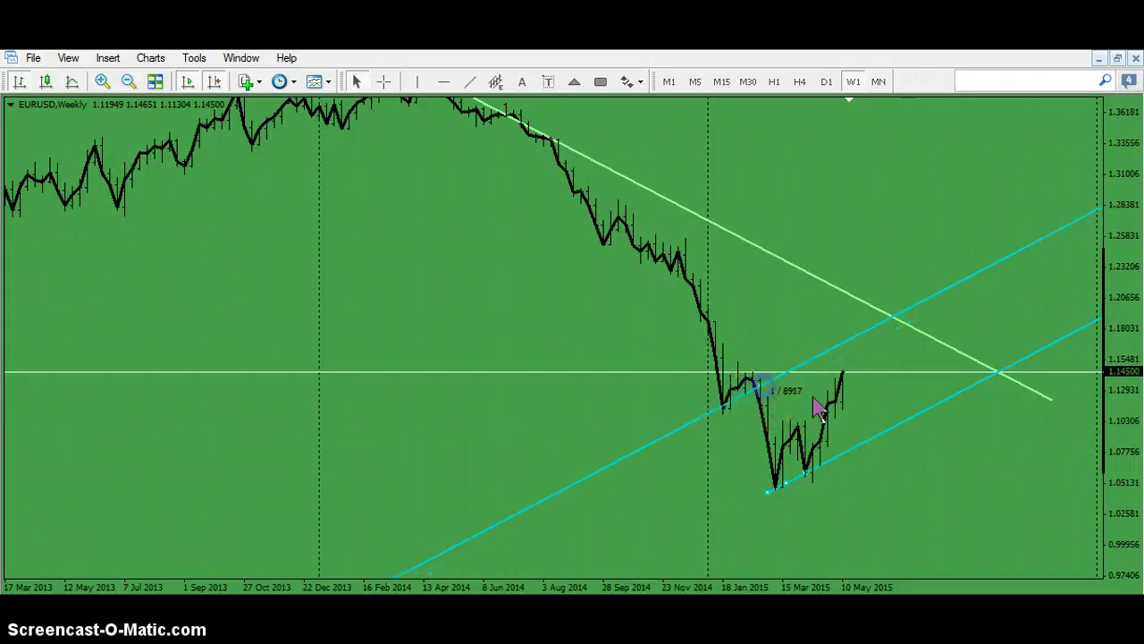
Step: Flatten the descending trend line by raising its far end to about 1.178
left_click_drag(1111, 411, 1117, 268)
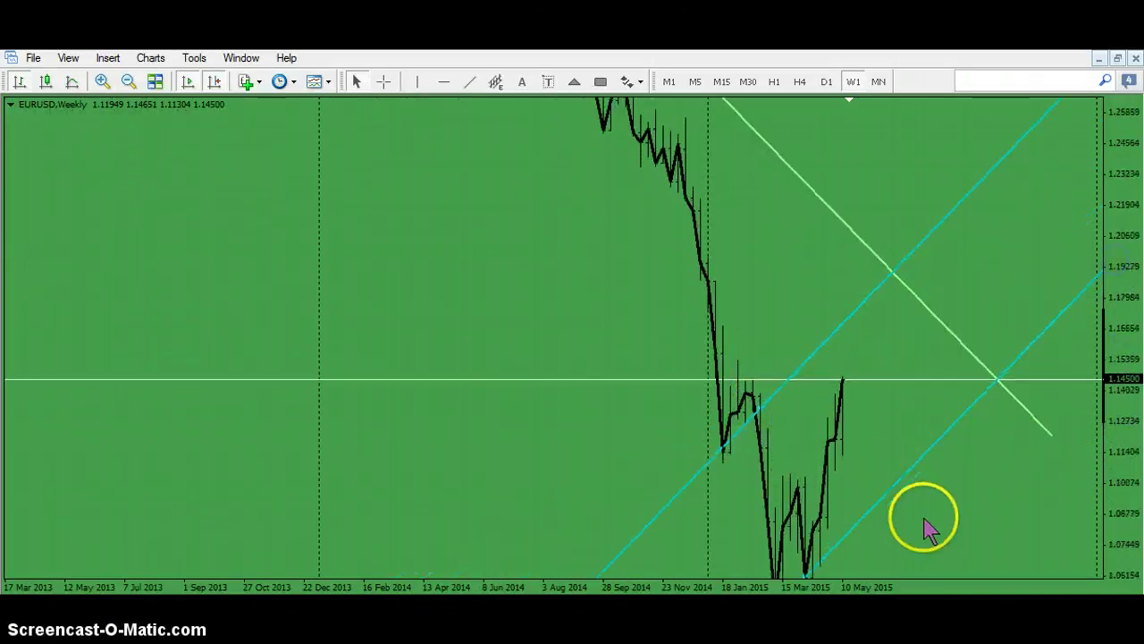
left_click_drag(924, 526, 848, 402)
left_click(843, 224)
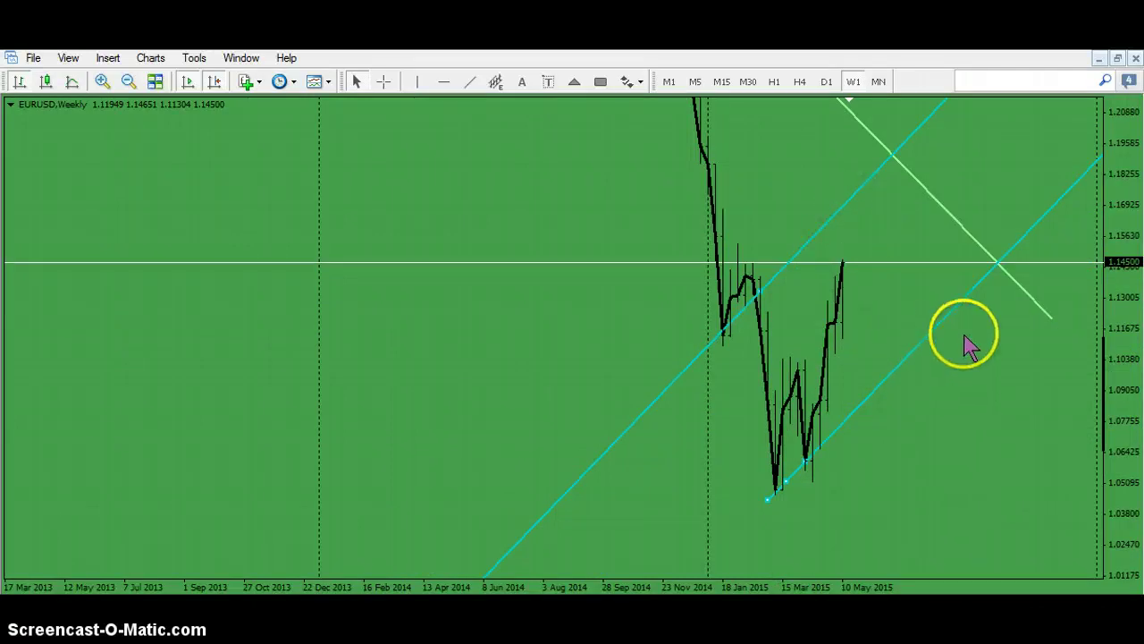
left_click_drag(965, 345, 781, 491)
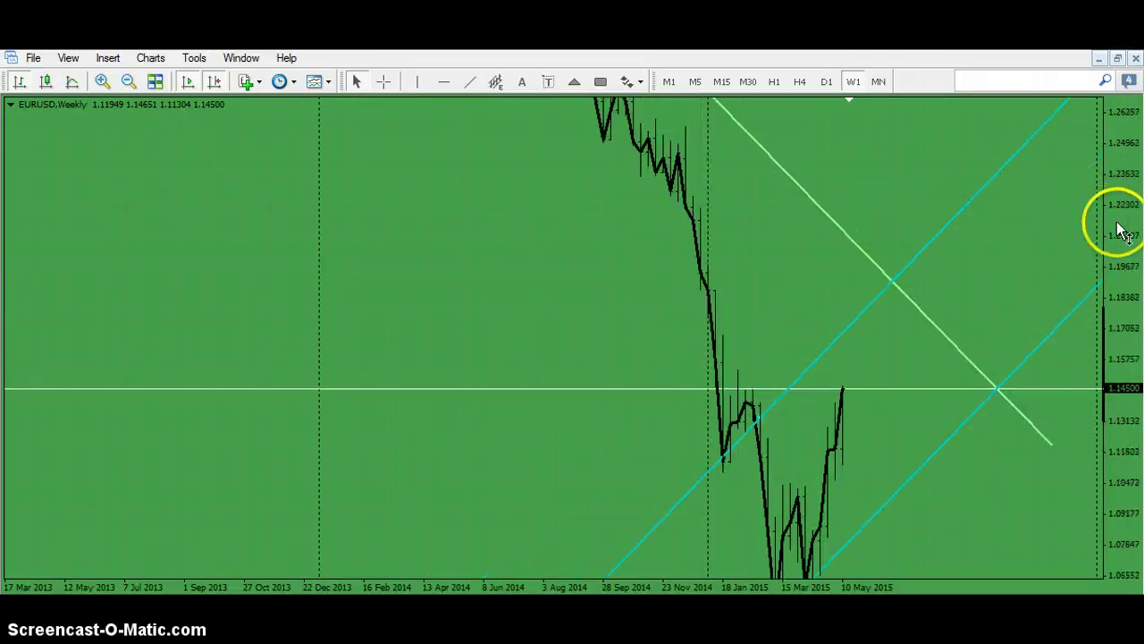
left_click_drag(1118, 229, 1119, 316)
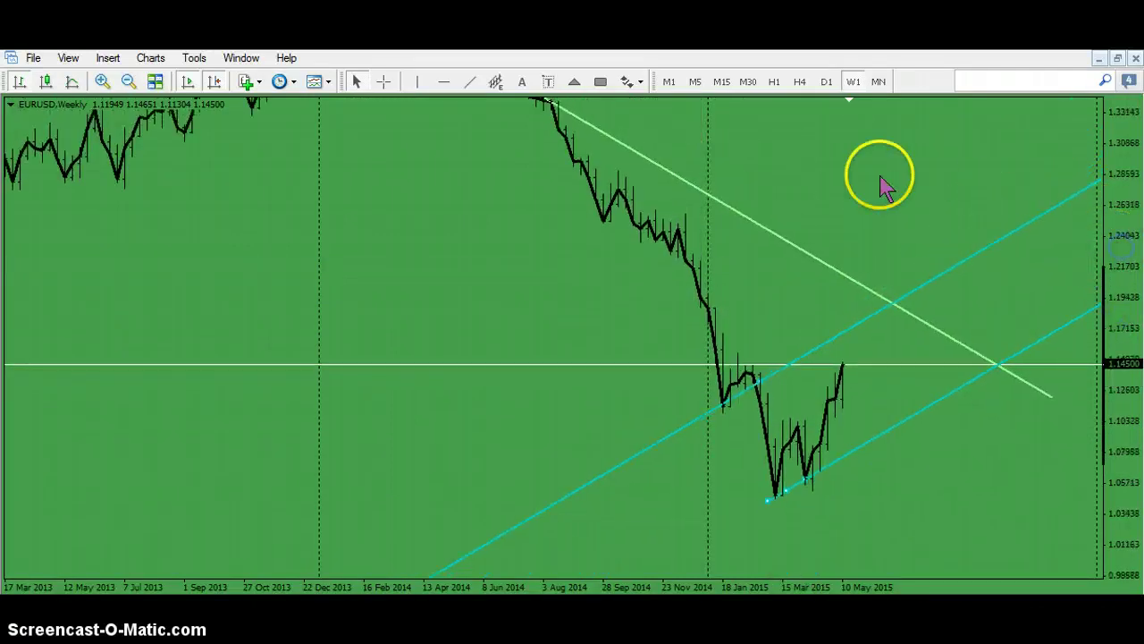
left_click_drag(882, 184, 795, 298)
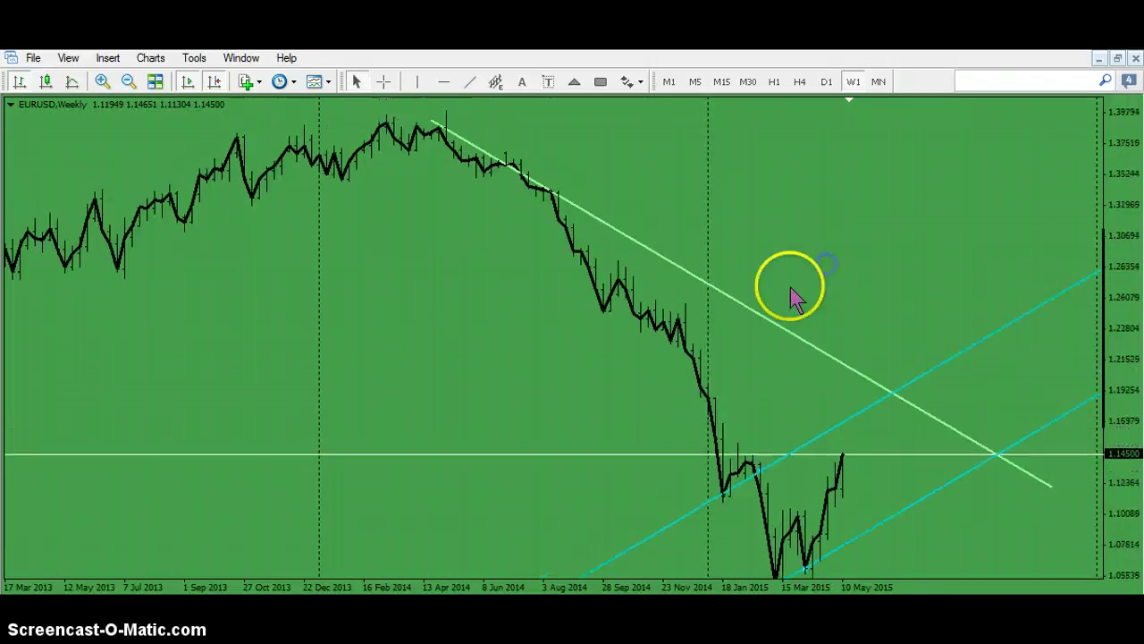
double_click(674, 260)
left_click_drag(849, 266, 845, 328)
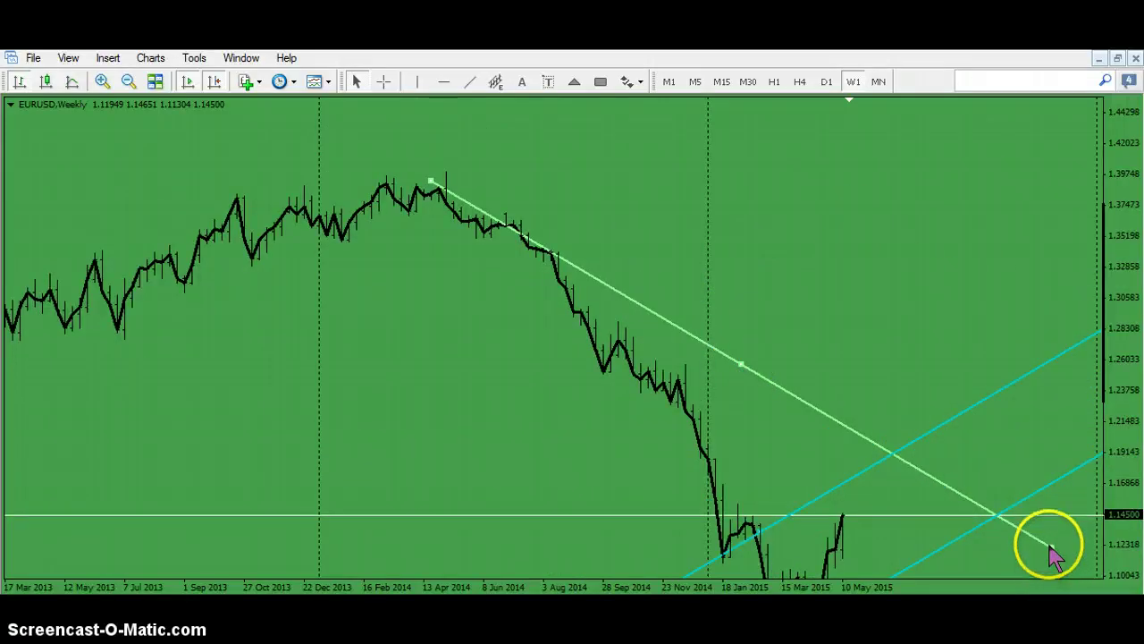
left_click_drag(1053, 551, 1037, 472)
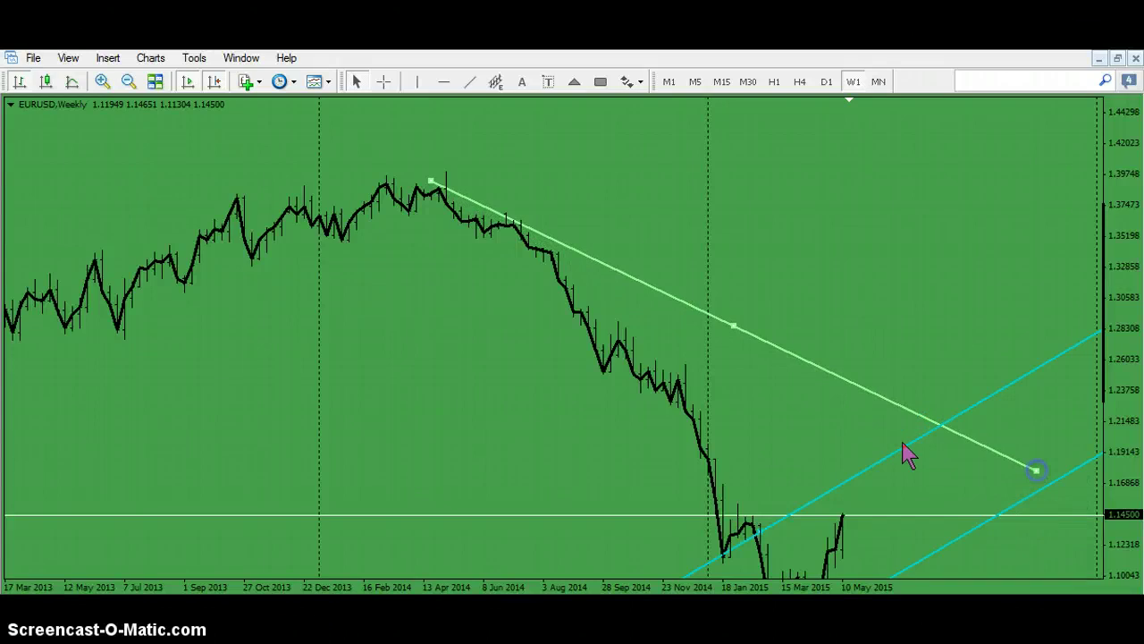
Step: Shift the descending trend line about one week earlier without changing its slope and check it against the whole decline
left_click_drag(733, 327, 728, 327)
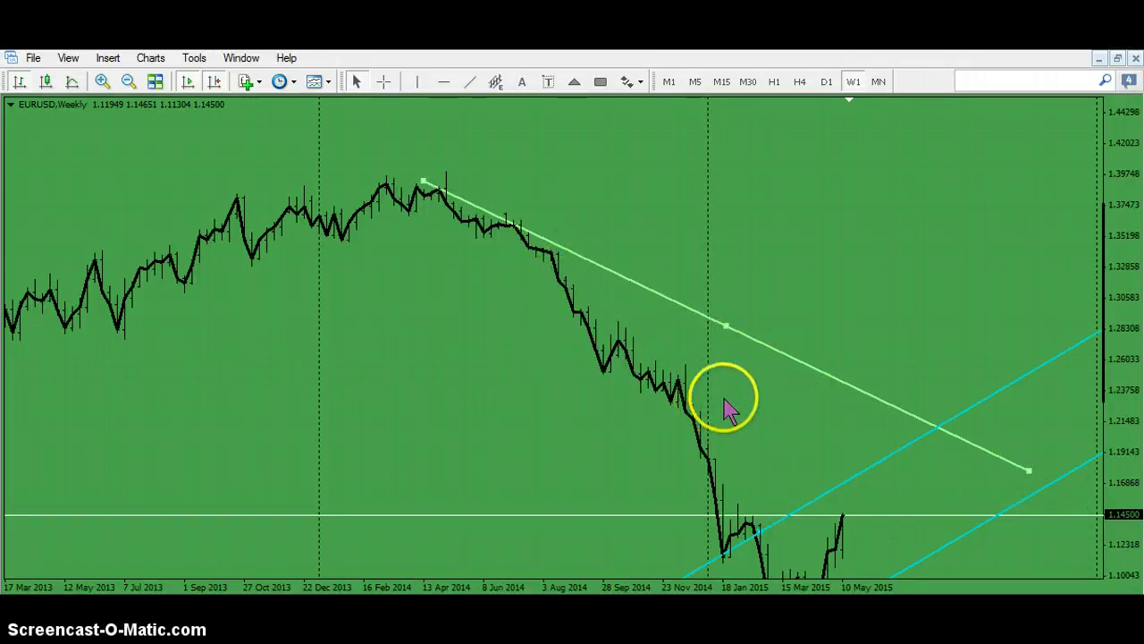
left_click_drag(1117, 440, 1108, 357)
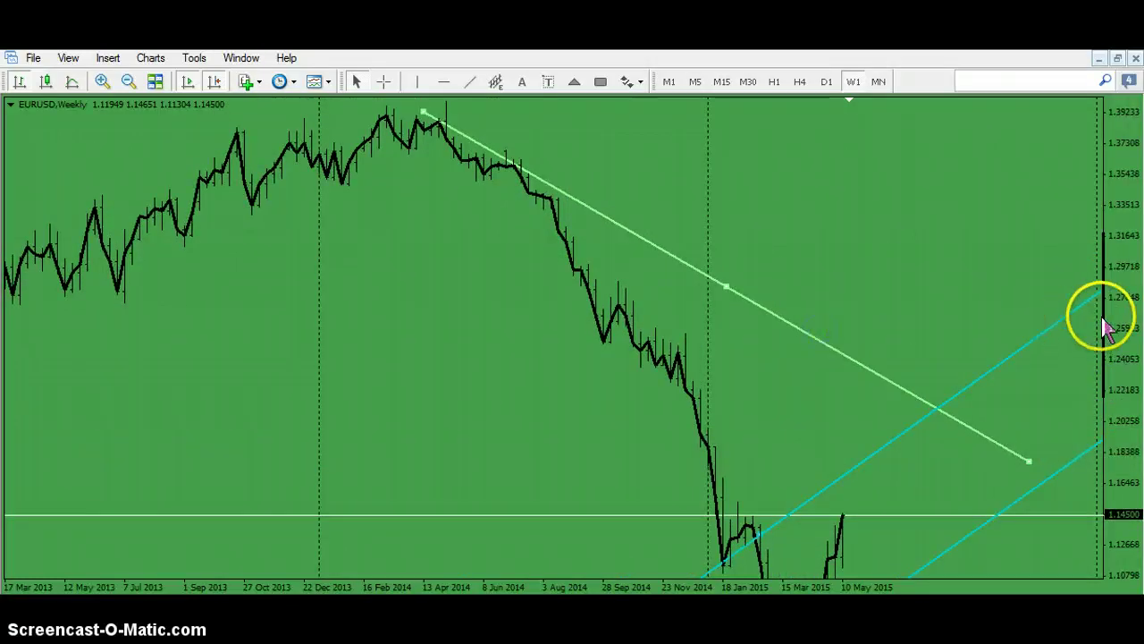
left_click_drag(1100, 324, 952, 308)
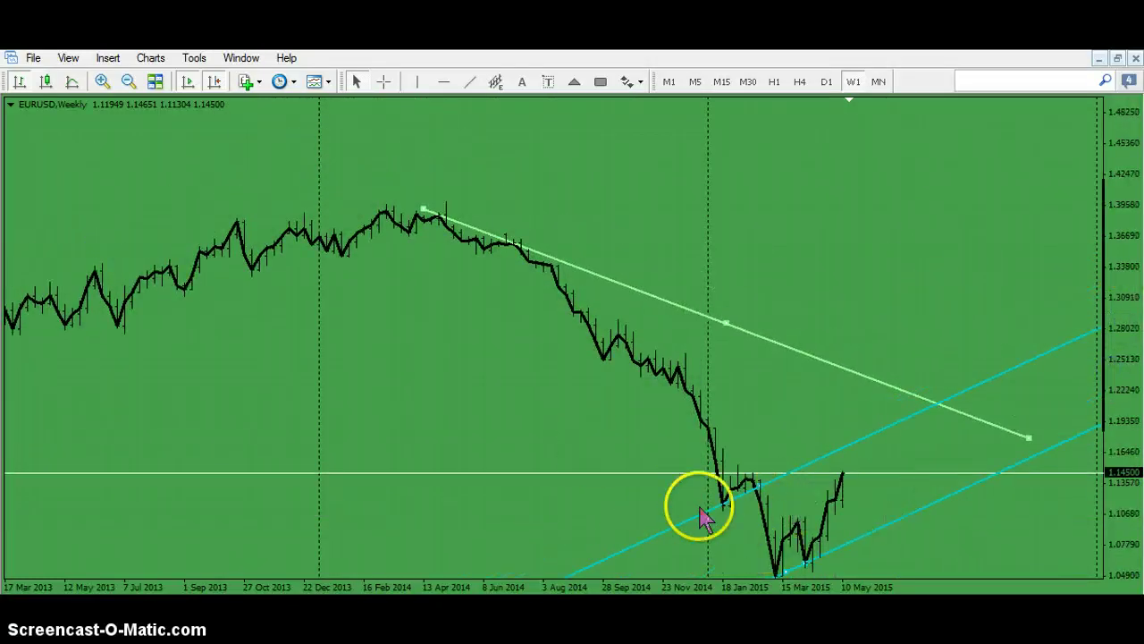
left_click(883, 263)
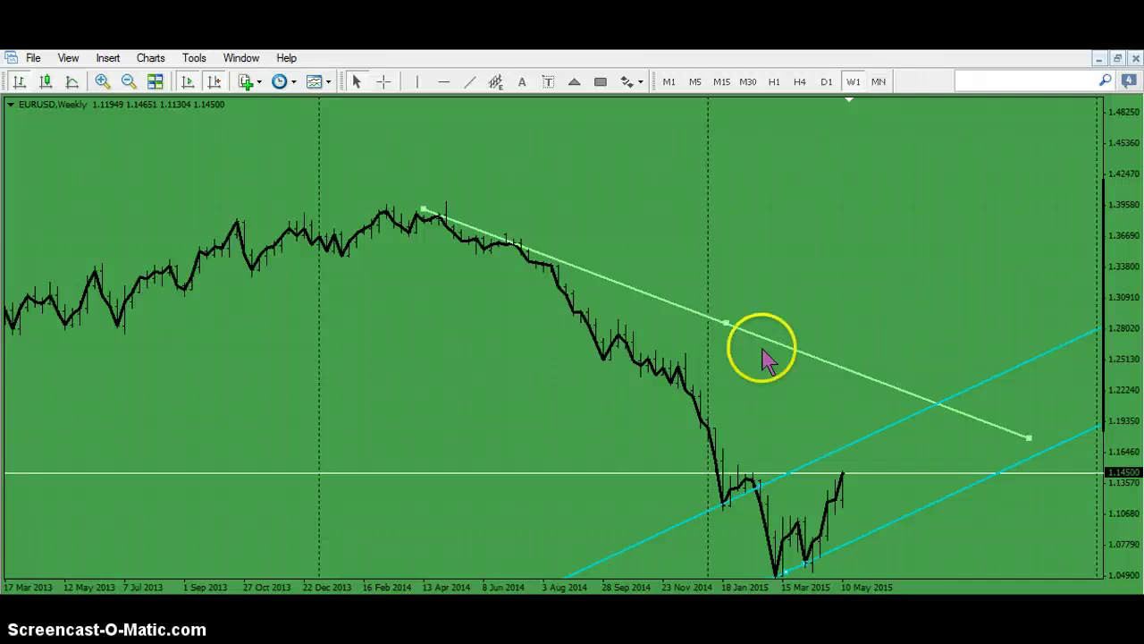
left_click_drag(726, 324, 723, 322)
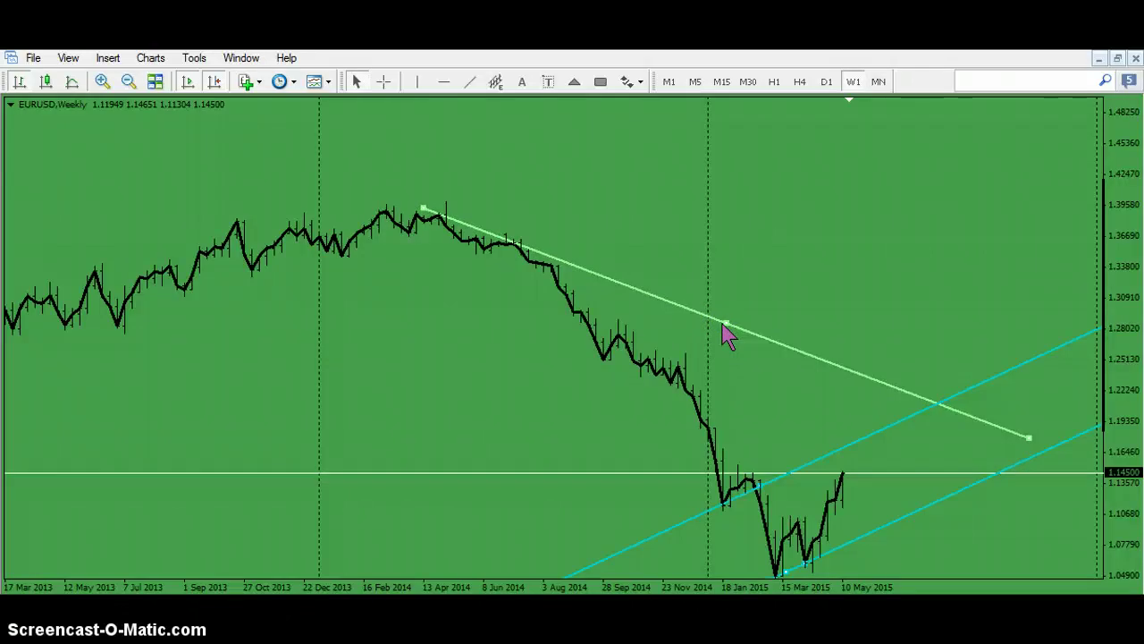
Step: Lower the descending trend line's far end to about 1.175 and place two parallel copies of the line below it
left_click_drag(1123, 328, 914, 223)
left_click_drag(784, 319, 720, 383)
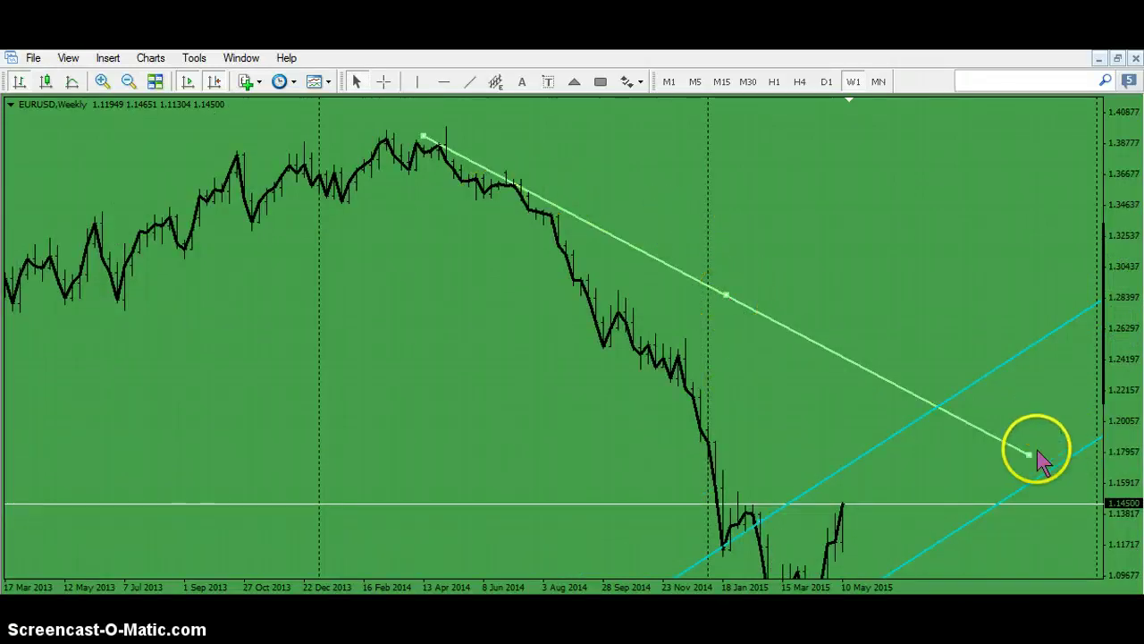
left_click_drag(1029, 455, 1028, 464)
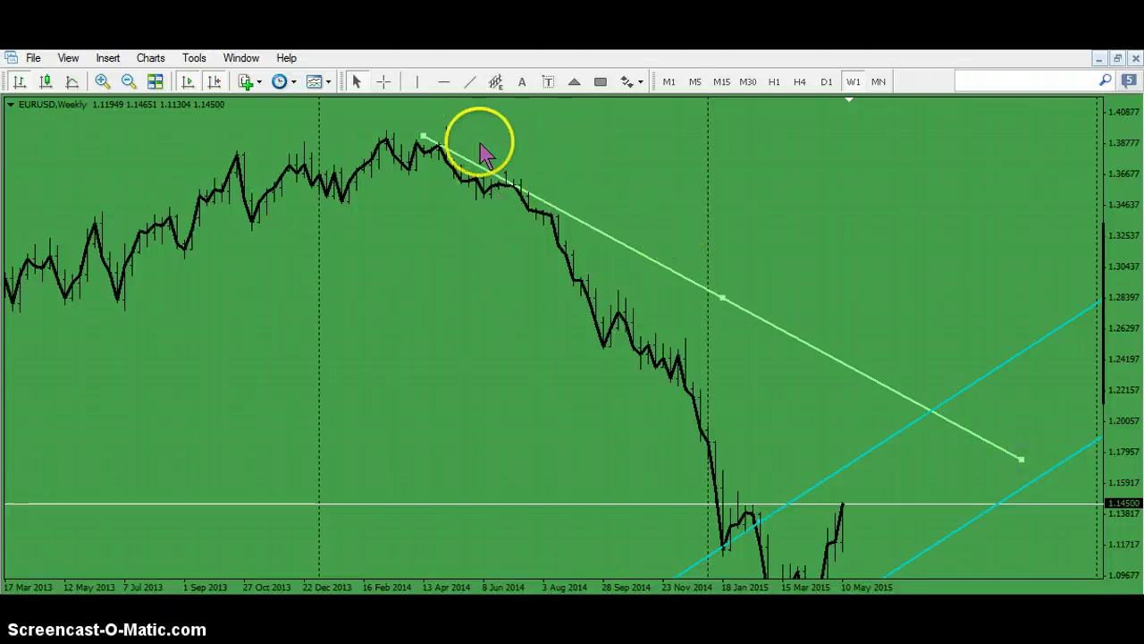
mouse_move(423, 136)
left_mouse_down()
mouse_move(448, 134)
mouse_move(426, 139)
left_mouse_up()
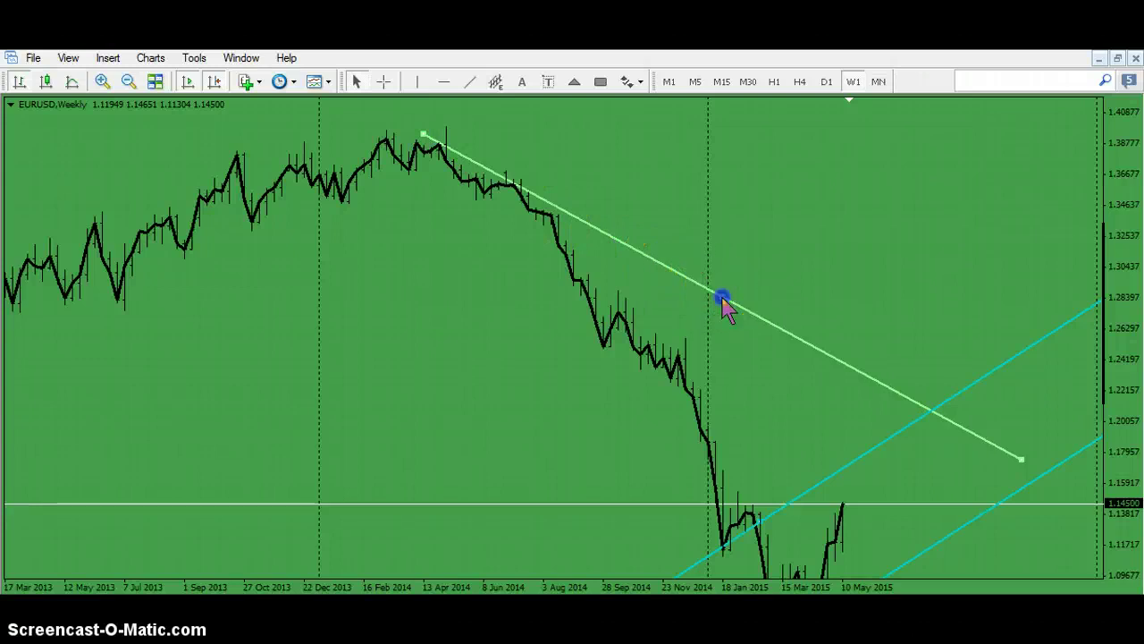
mouse_move(722, 300)
left_mouse_down()
mouse_move(715, 324)
mouse_move(685, 313)
mouse_move(706, 337)
mouse_move(697, 374)
left_mouse_up()
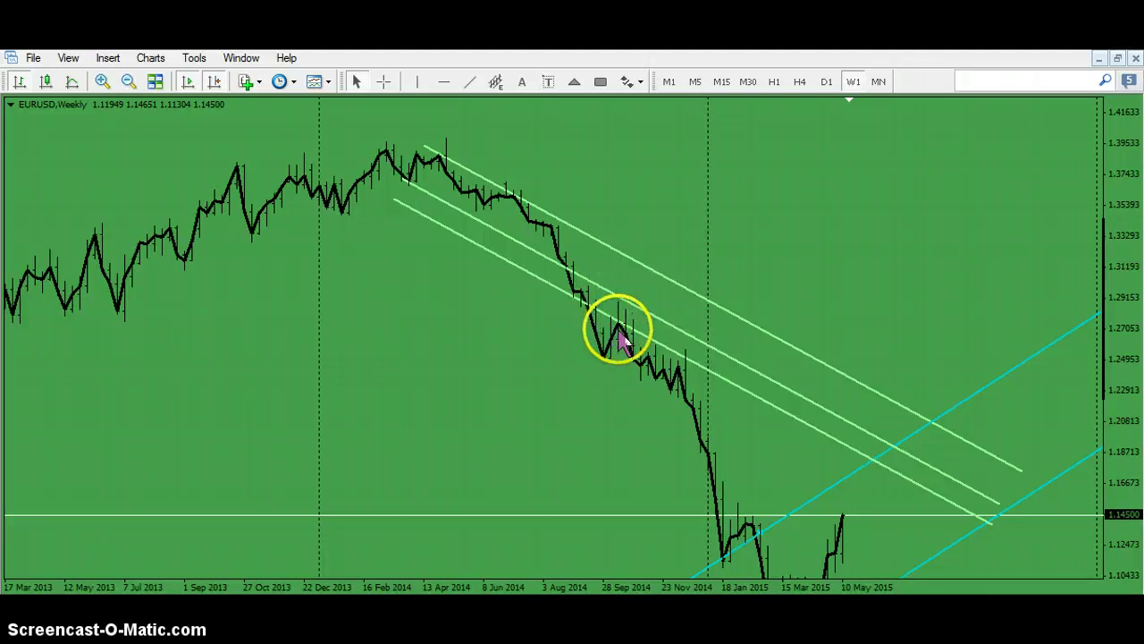
Step: Examine the late-2014 decline and the early-2015 lows against the parallel descending lines and the rising channel
left_click_drag(643, 435, 594, 362)
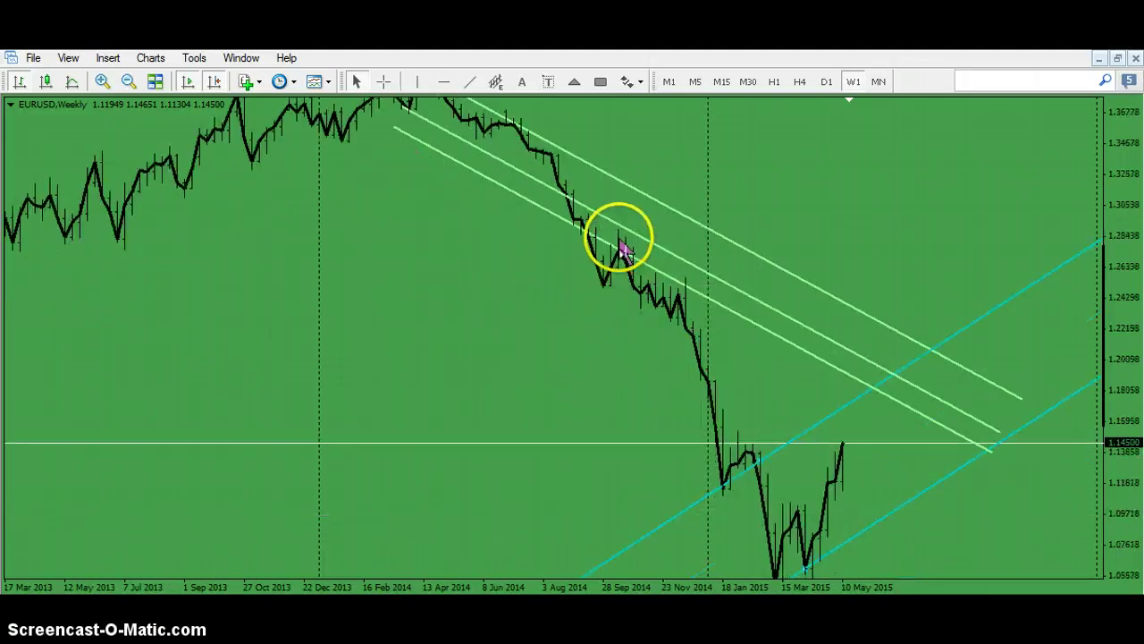
mouse_move(624, 239)
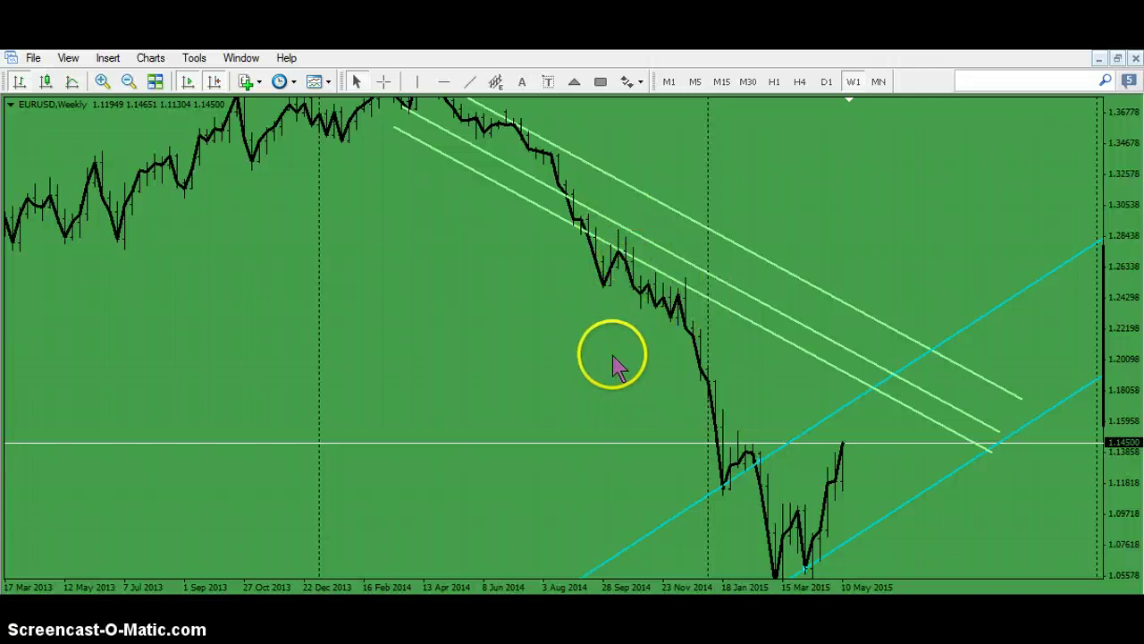
left_click_drag(614, 366, 468, 289)
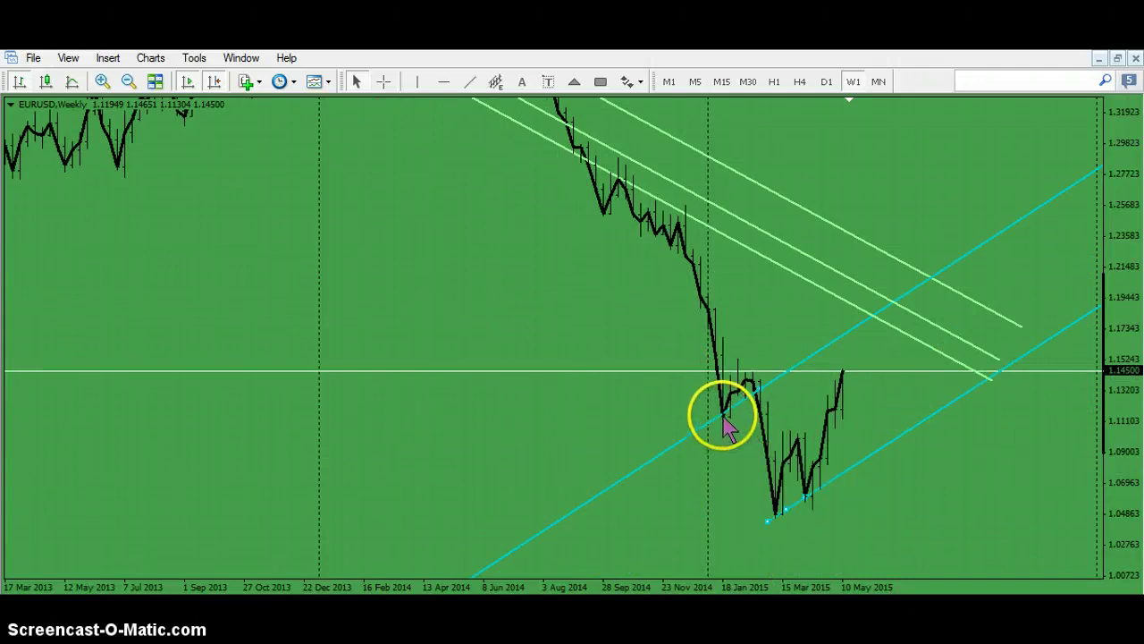
mouse_move(723, 416)
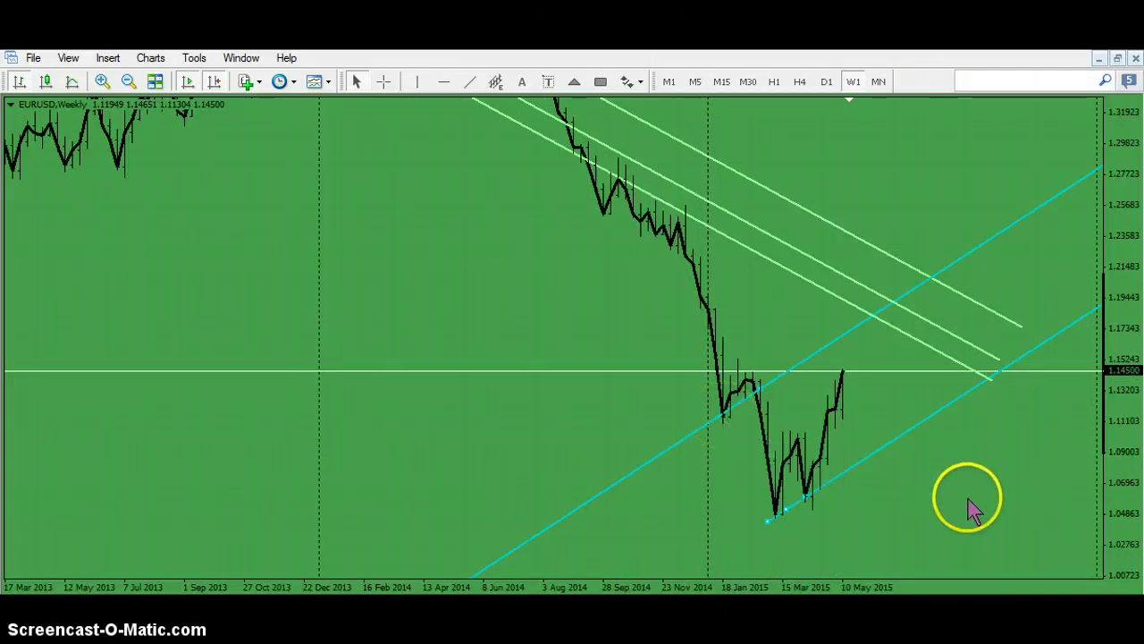
left_click_drag(997, 491, 973, 518)
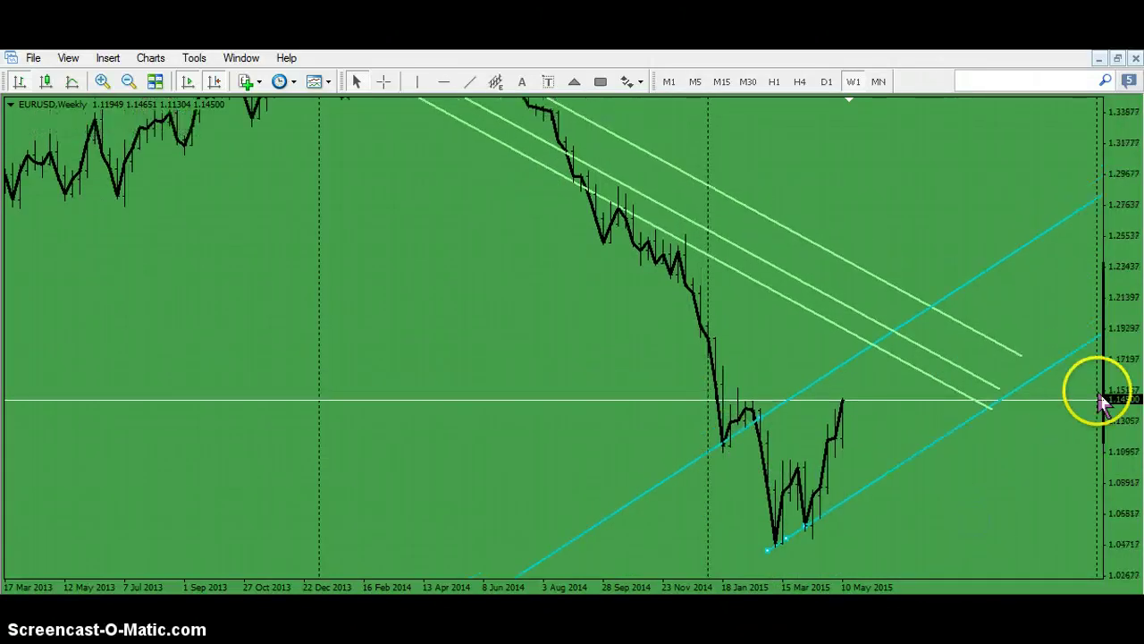
mouse_move(1122, 357)
left_mouse_down()
mouse_move(1123, 395)
mouse_move(1118, 370)
left_mouse_up()
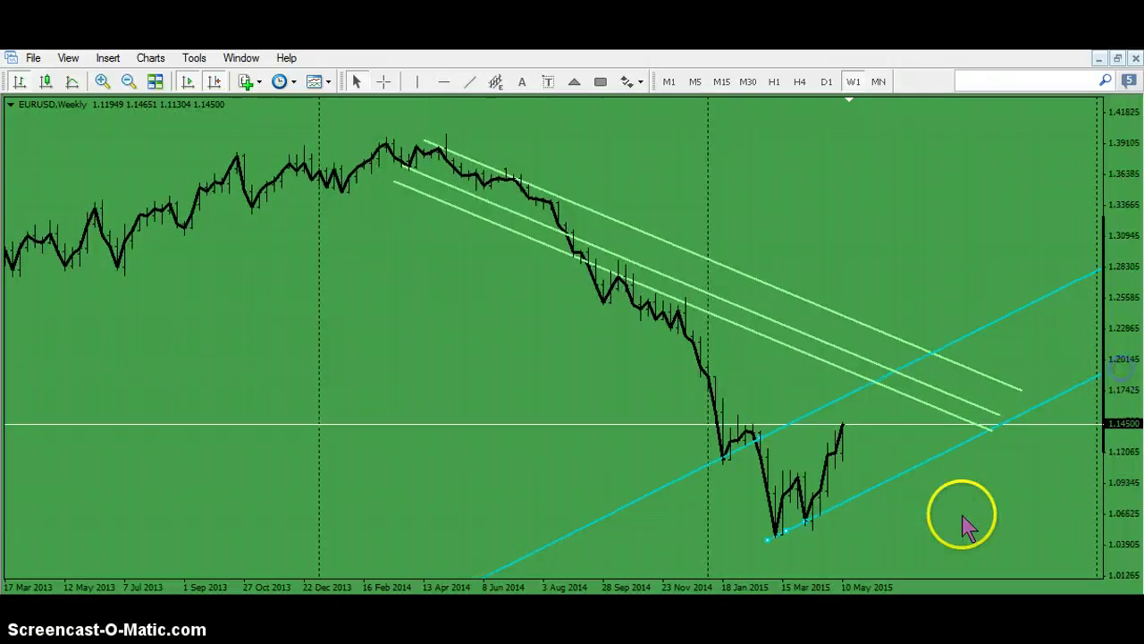
left_click_drag(959, 516, 944, 478)
left_click_drag(577, 425, 460, 340)
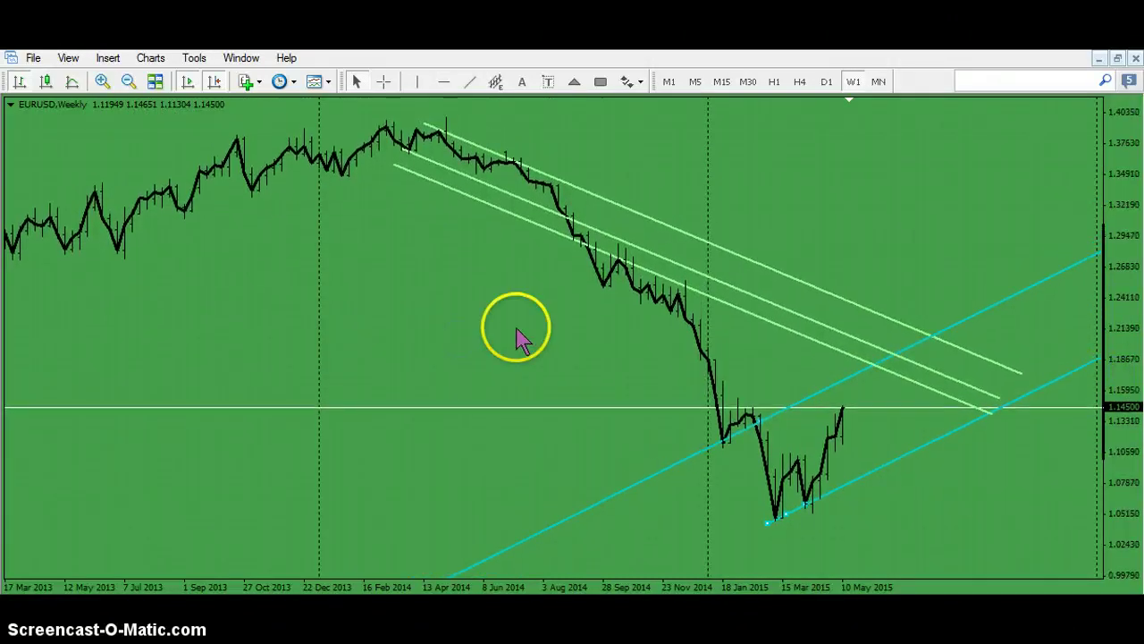
left_click_drag(492, 302, 427, 353)
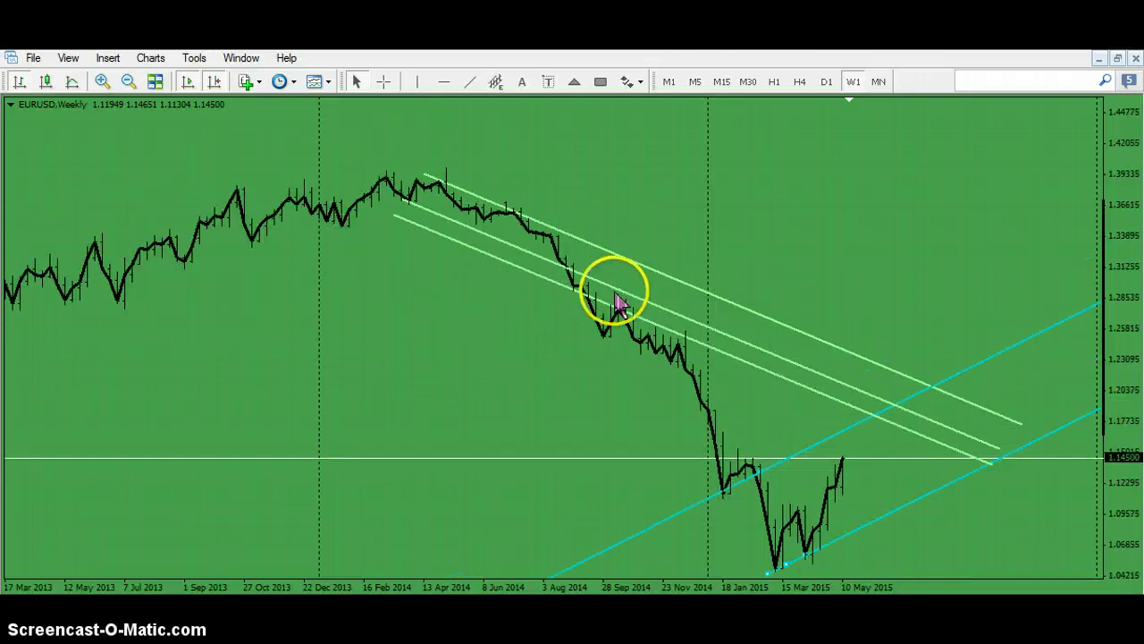
left_click_drag(638, 376, 636, 370)
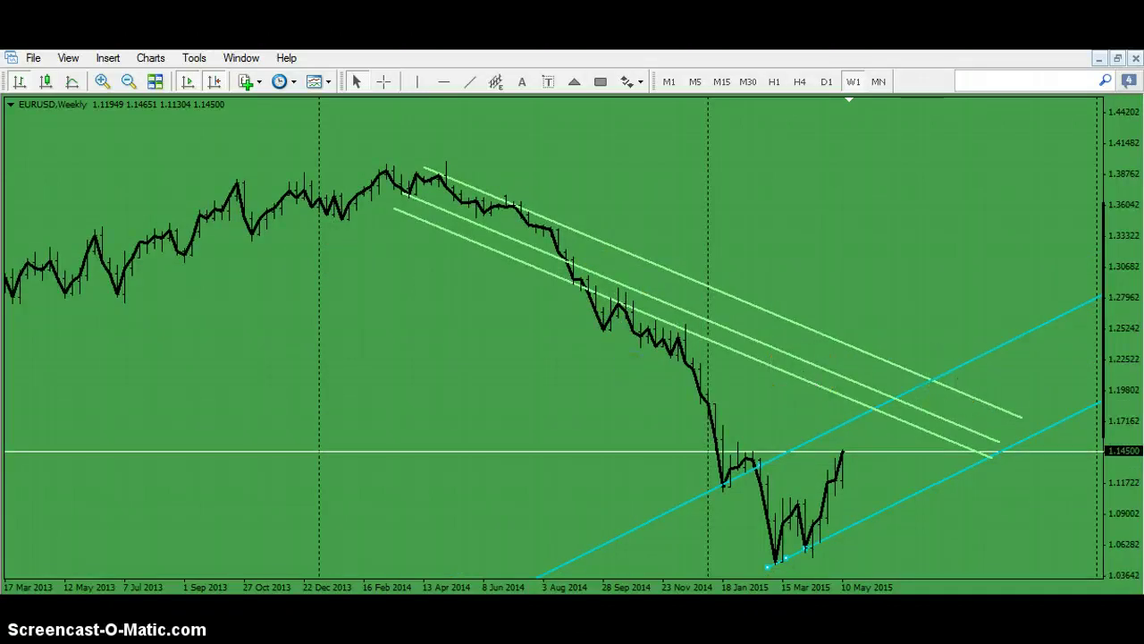
Step: Draw a horizontal line at about 1.2501 along the autumn 2014 low and select it
left_click_drag(1121, 338, 1112, 114)
left_click_drag(869, 202, 733, 334)
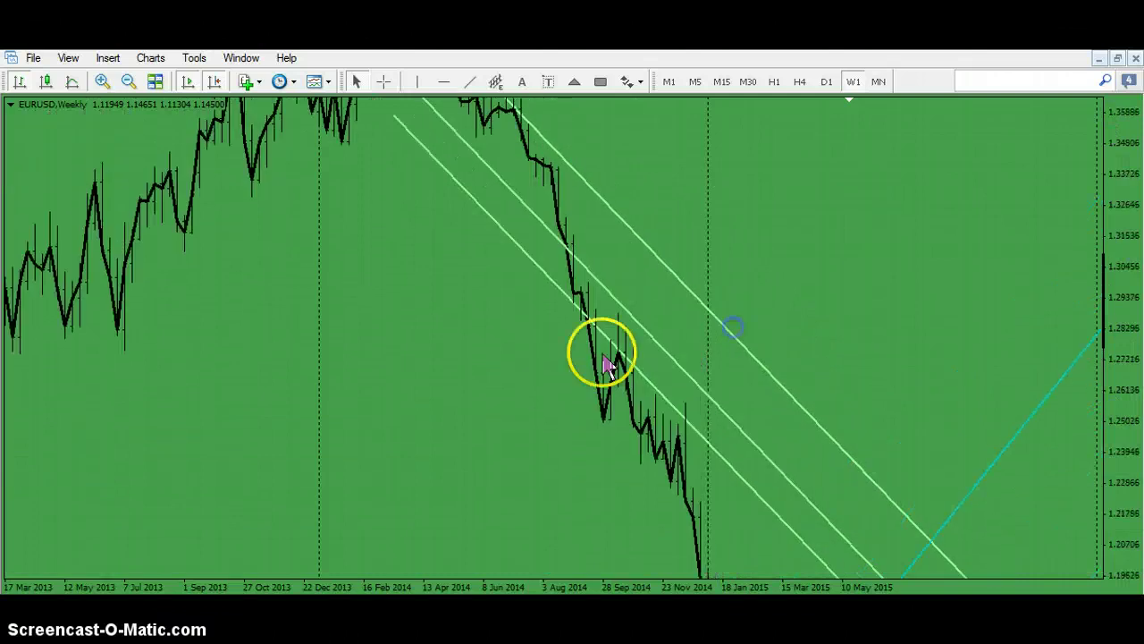
left_click_drag(449, 387, 417, 290)
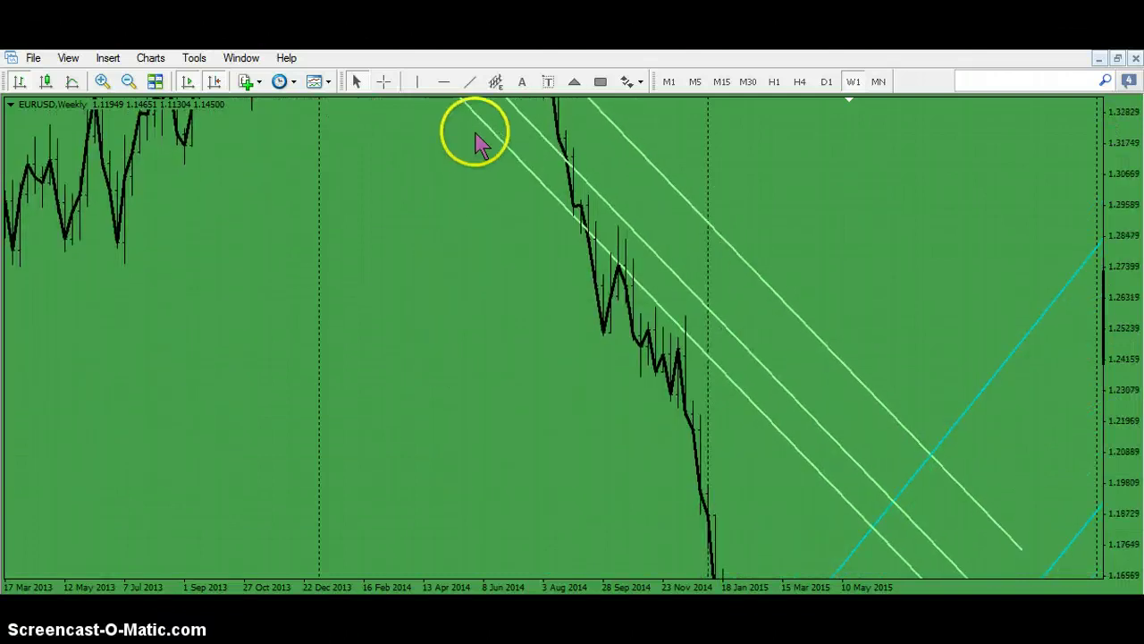
left_click(444, 81)
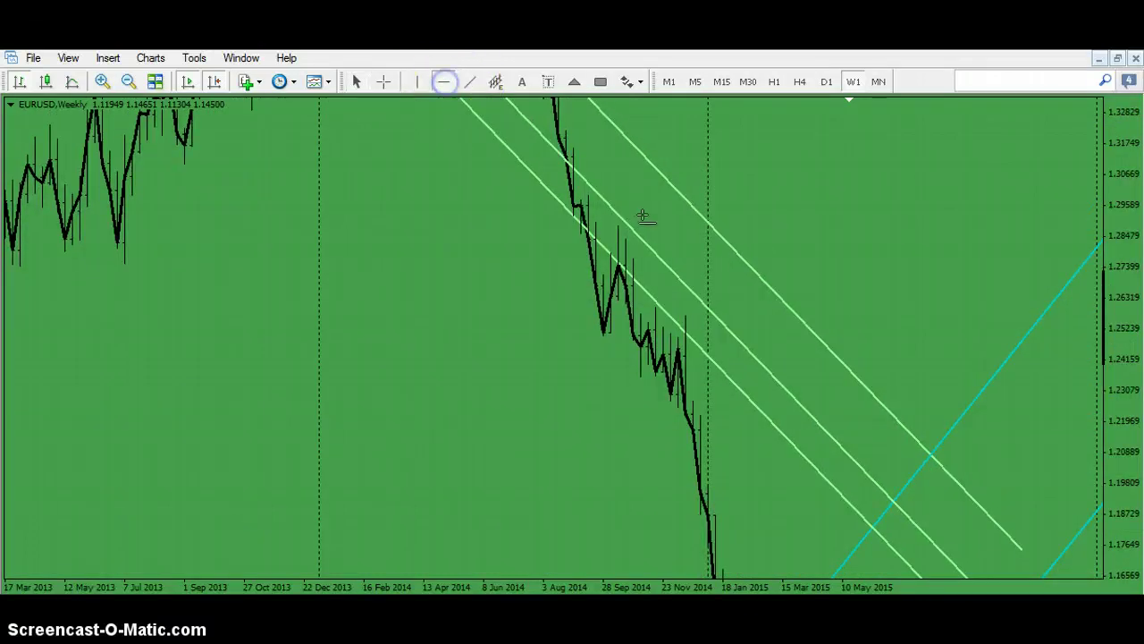
left_click(599, 335)
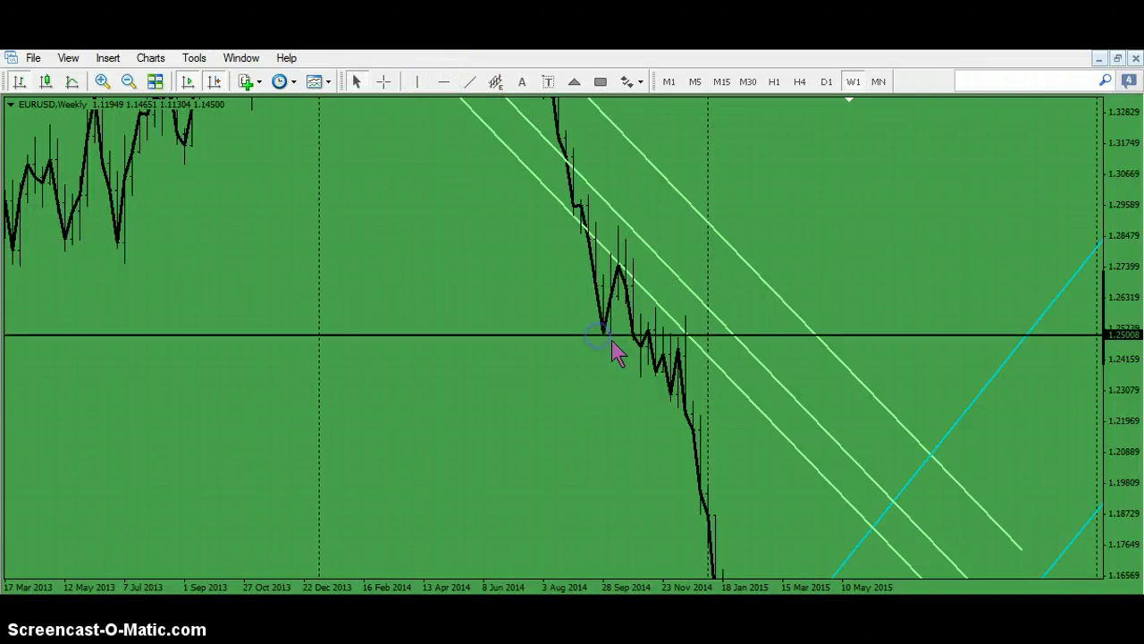
double_click(623, 335)
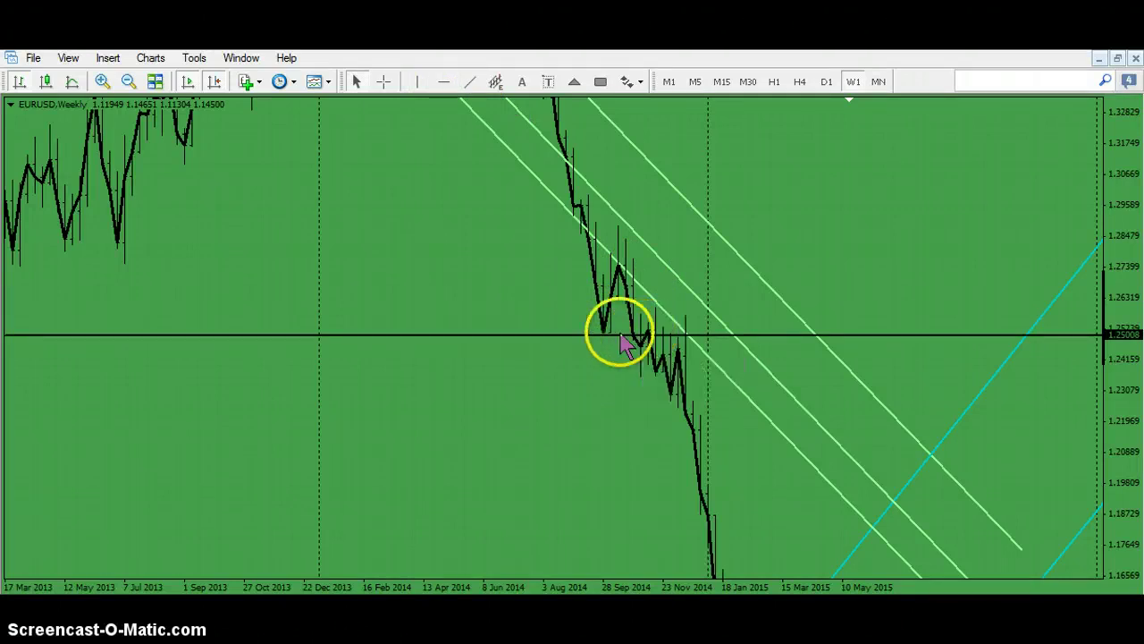
left_click(633, 336)
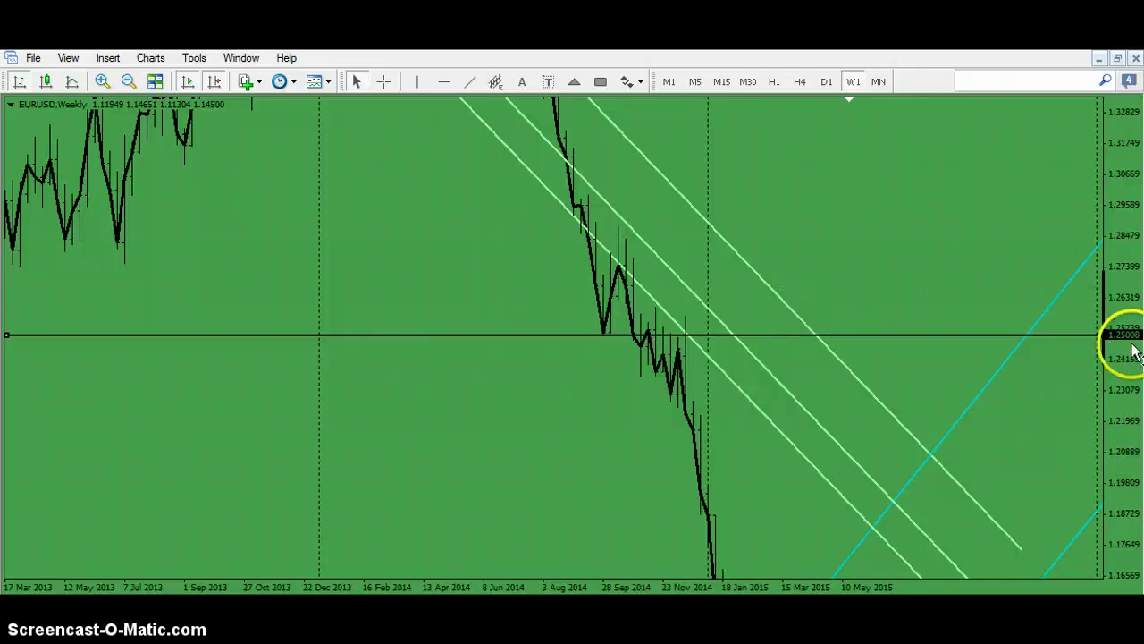
Step: Reload the weekly chart by switching to the D1 timeframe and back to W1, and compare the late-2014 swings with the horizontal line
left_click_drag(1126, 340, 1093, 269)
left_click(664, 302)
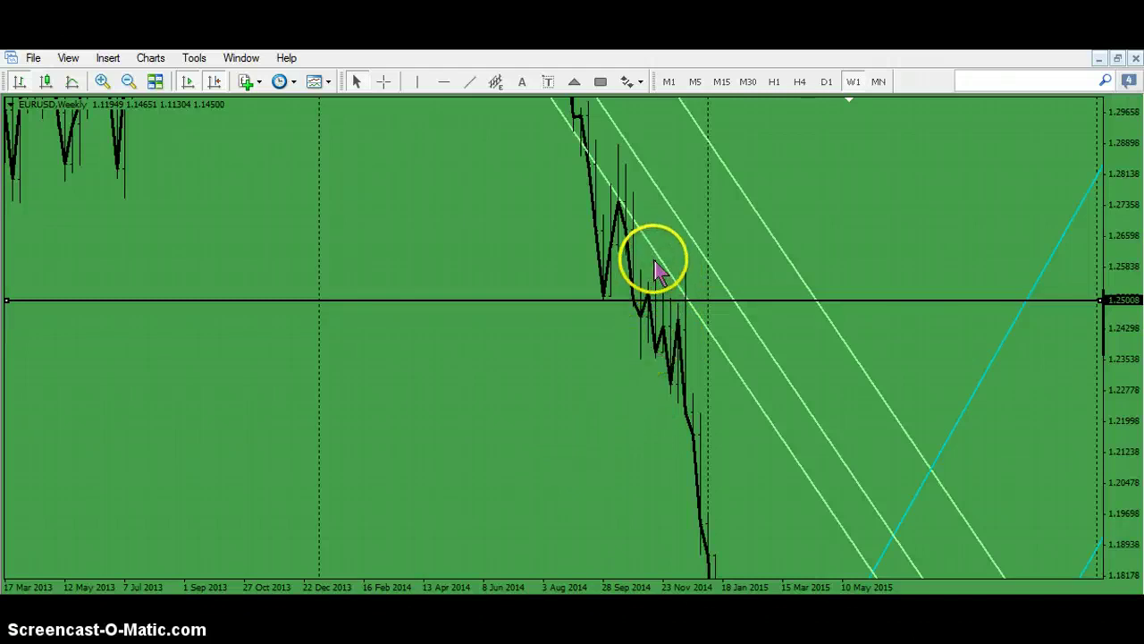
mouse_move(653, 307)
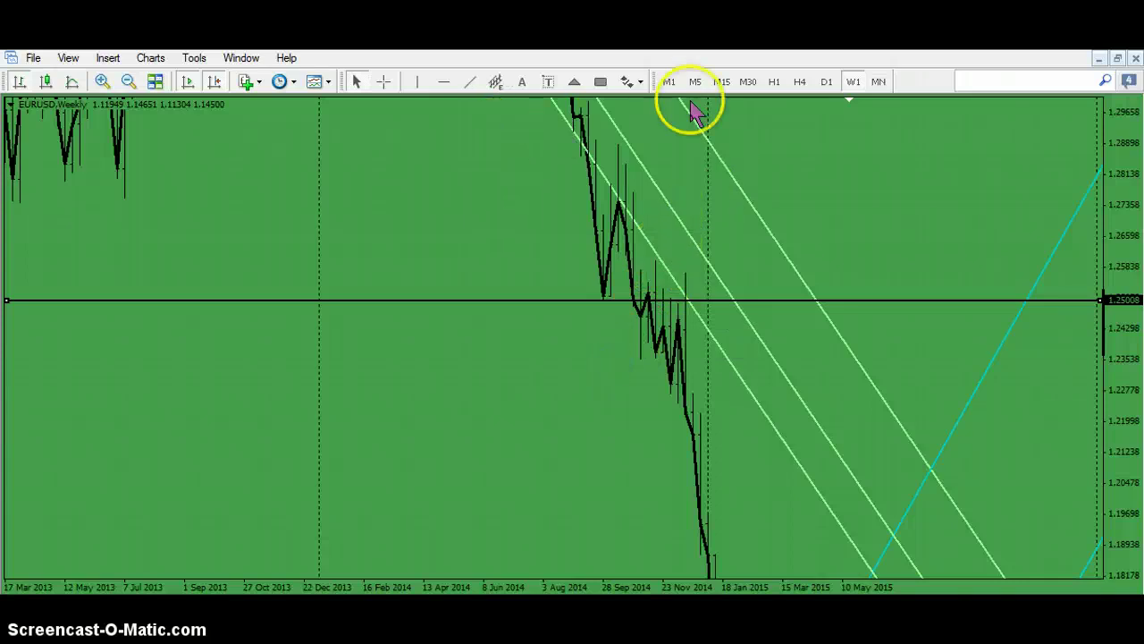
left_click(826, 81)
left_click(853, 81)
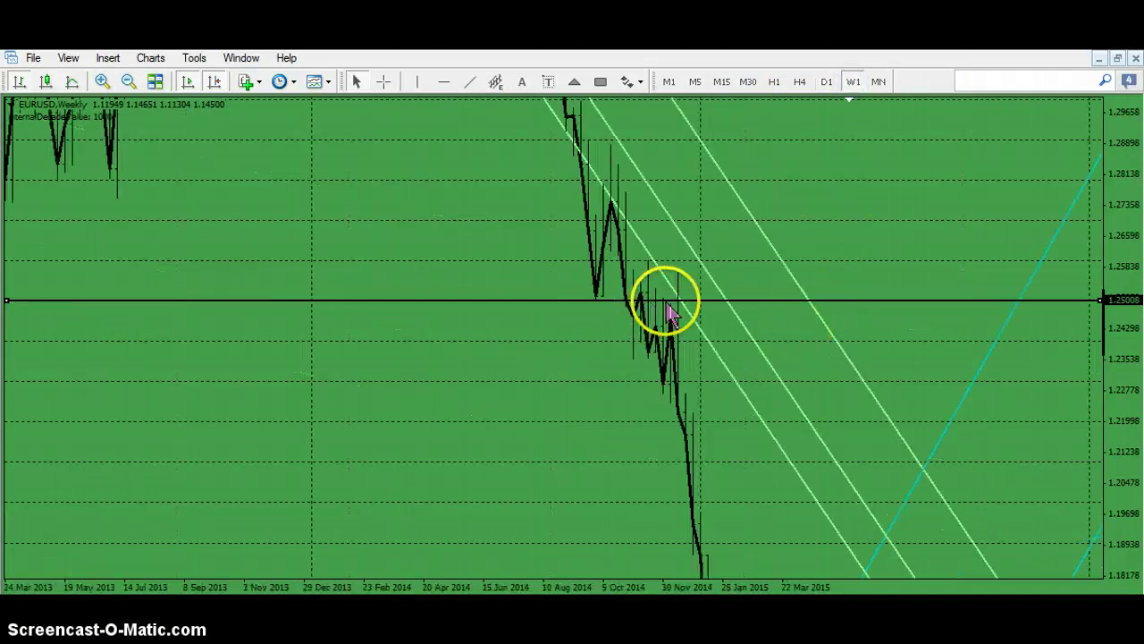
mouse_move(599, 306)
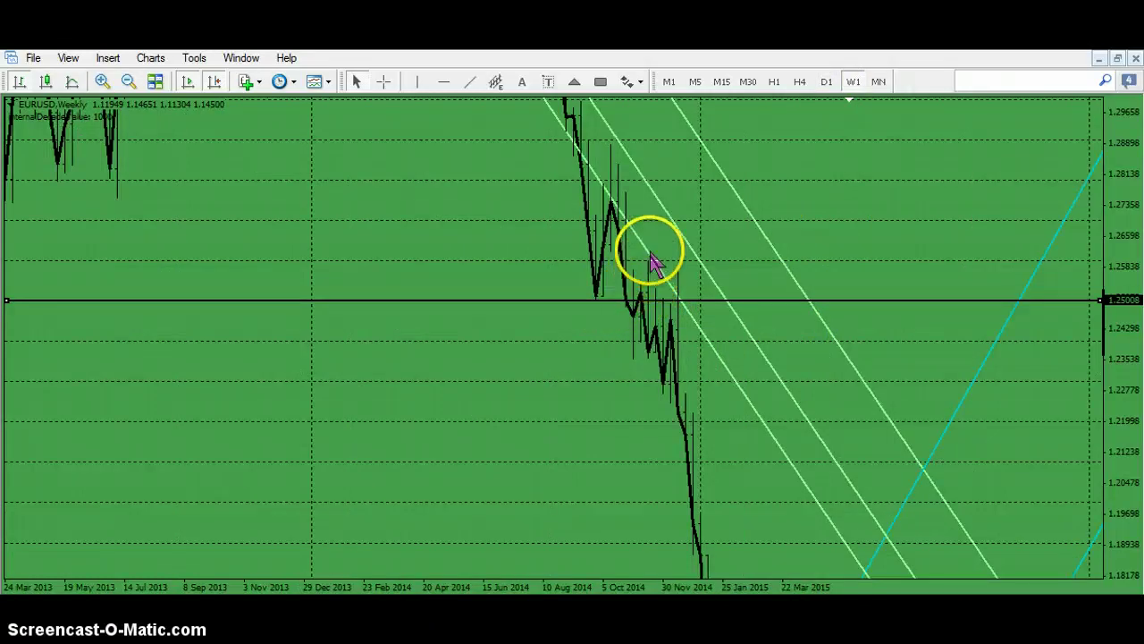
mouse_move(647, 307)
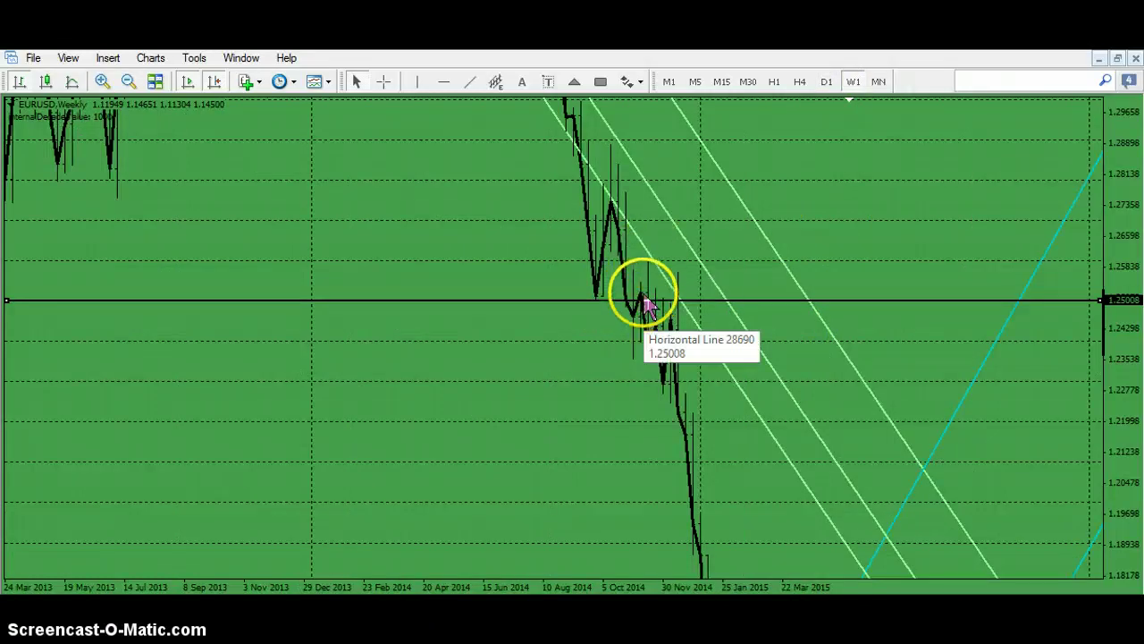
Step: Raise the solid horizontal line to 1.25160, just above the neighbouring dashed level
left_click(783, 300)
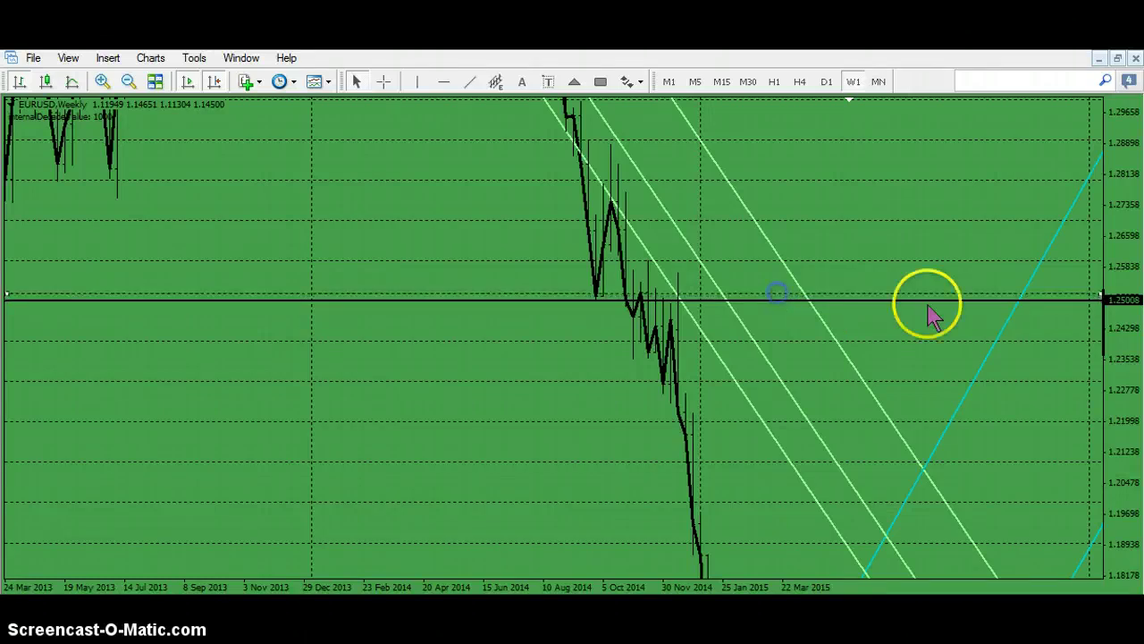
left_click(1033, 299)
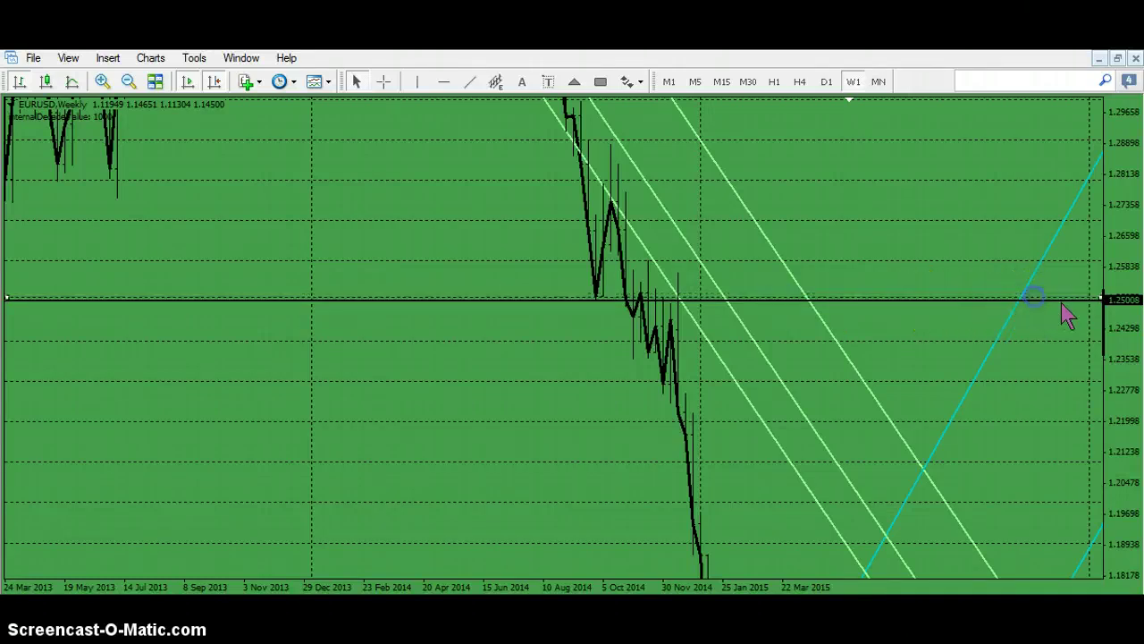
left_click(1074, 300)
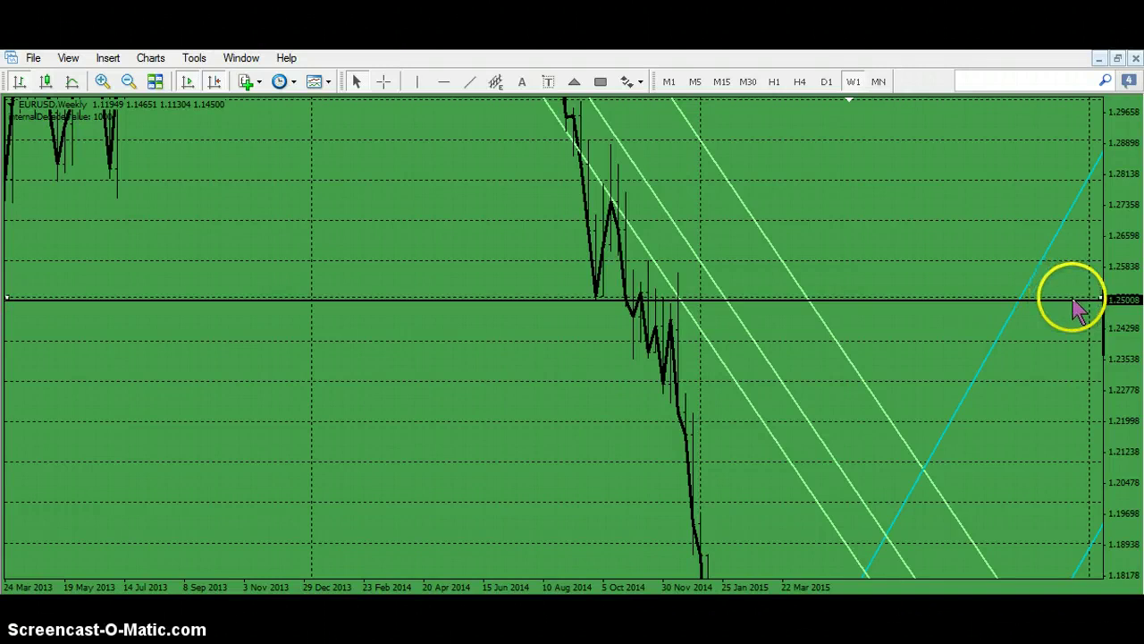
left_click_drag(1072, 301, 1071, 295)
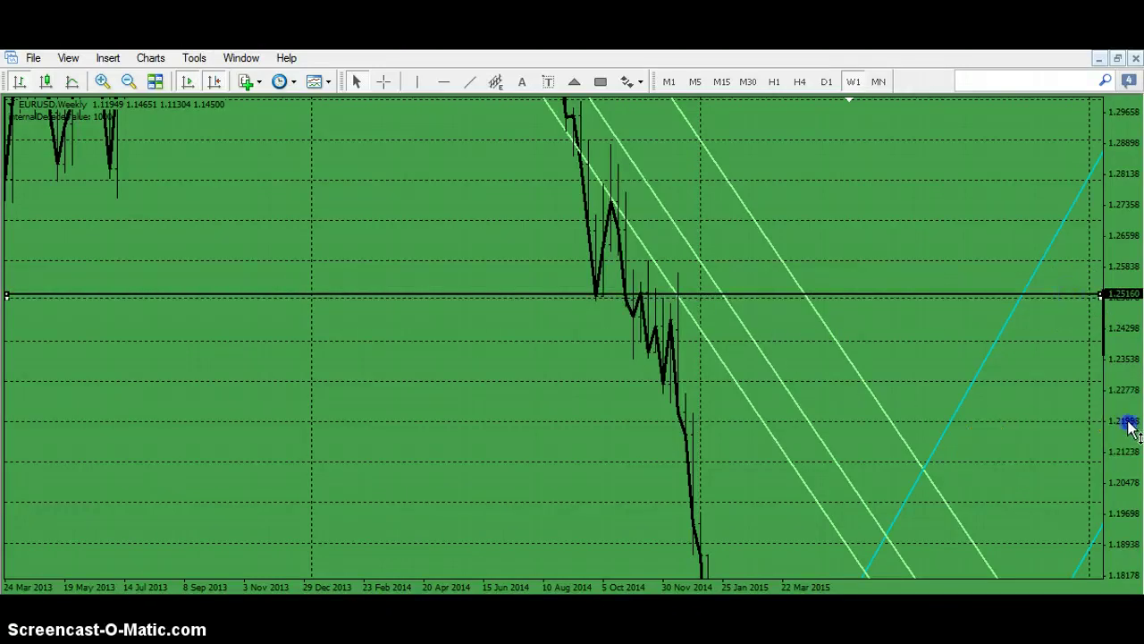
Step: Magnify the price action around the horizontal line at 1.25160, try candlesticks and bars, and show the weekly chart as a line chart
left_click_drag(1128, 424, 1124, 212)
left_click_drag(694, 438, 365, 521)
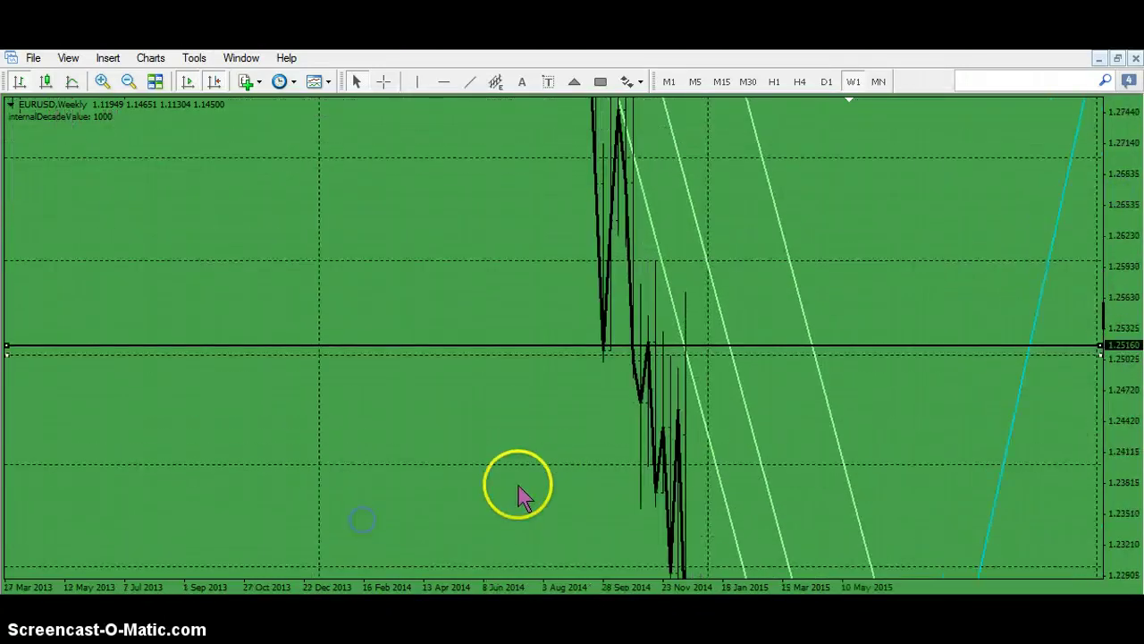
left_click_drag(561, 435, 492, 474)
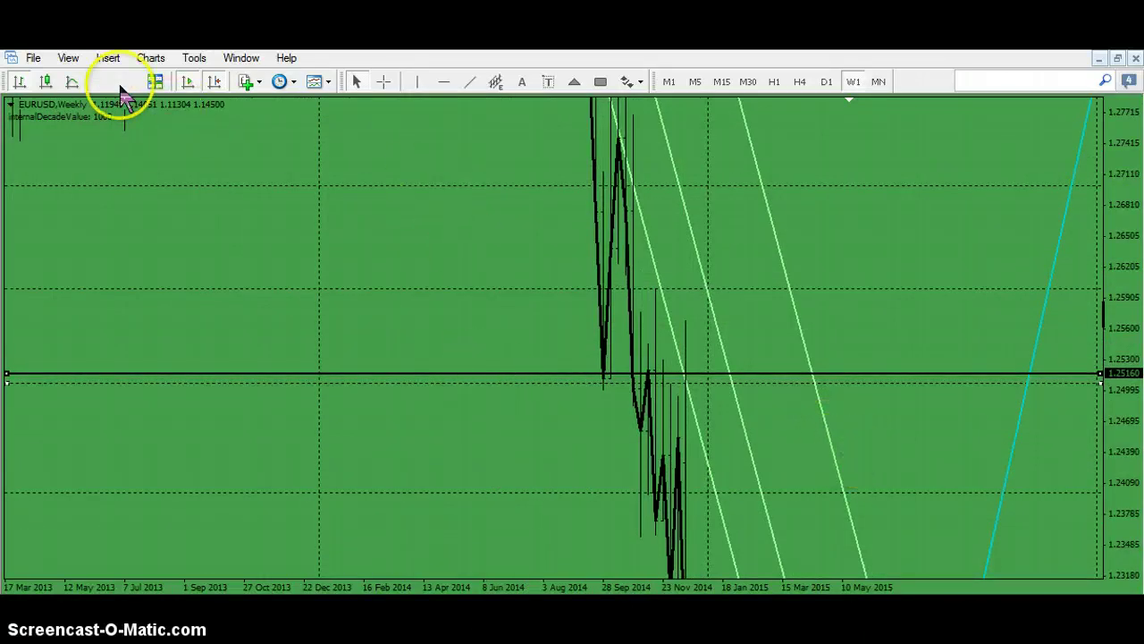
left_click(47, 81)
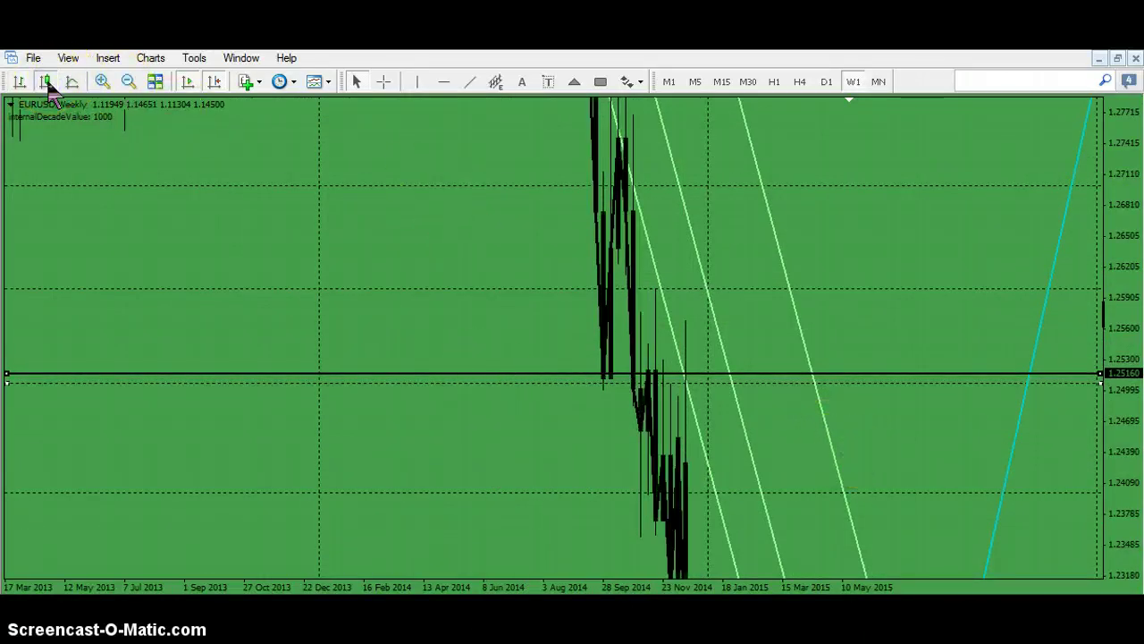
left_click(19, 82)
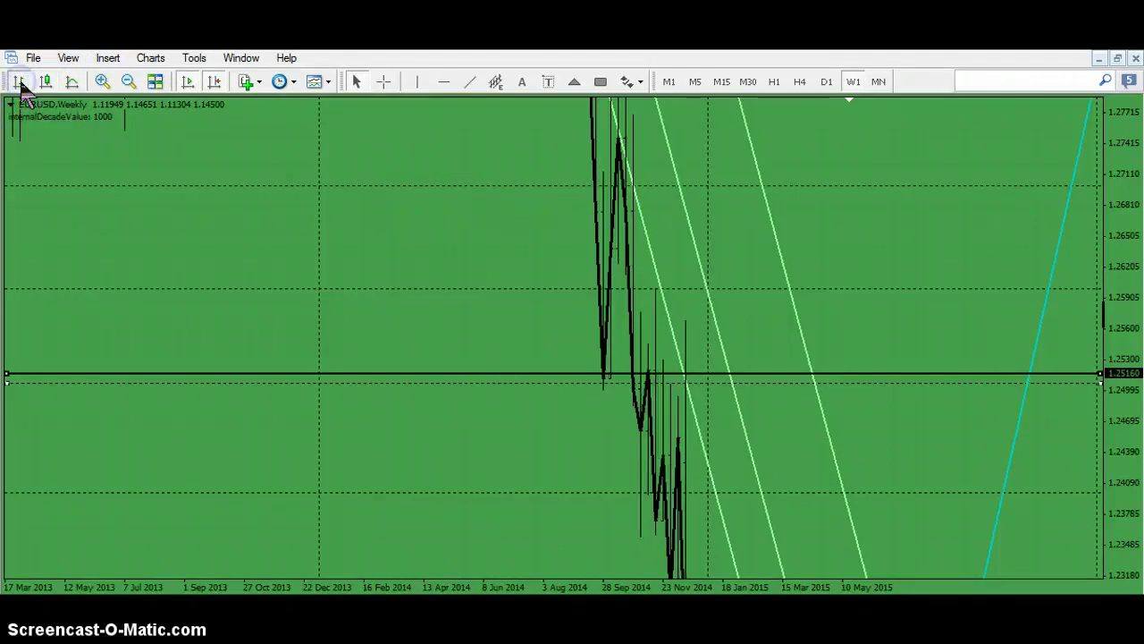
left_click(71, 82)
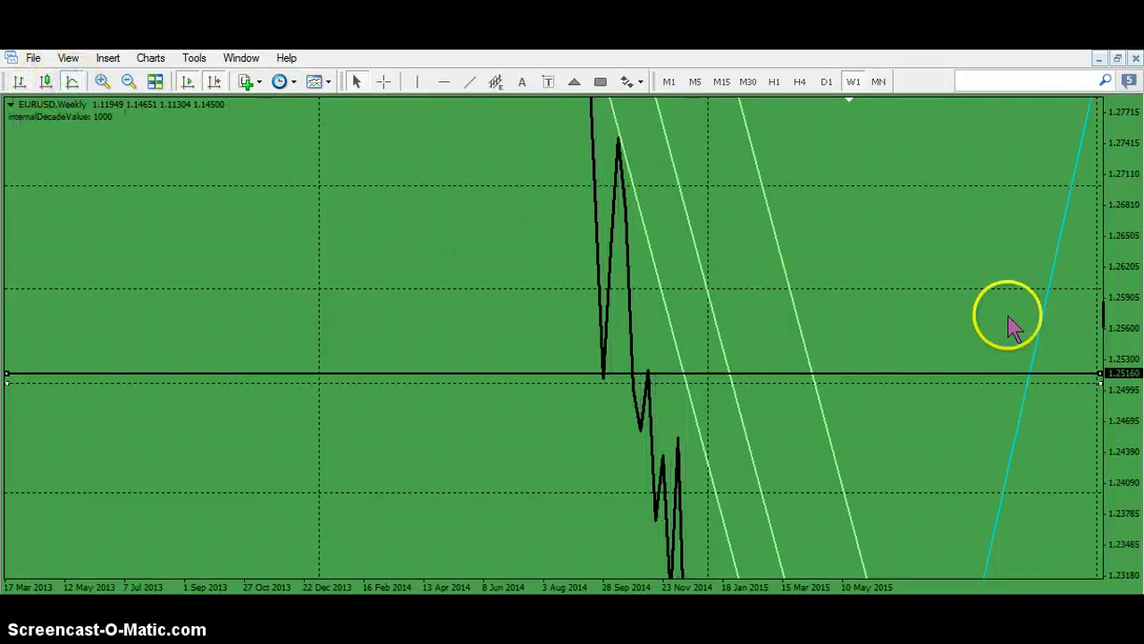
Step: Compare the bar and line views of the whole 2014 decline against the descending trend lines and the 1.25160 level
left_click_drag(1118, 332, 1131, 597)
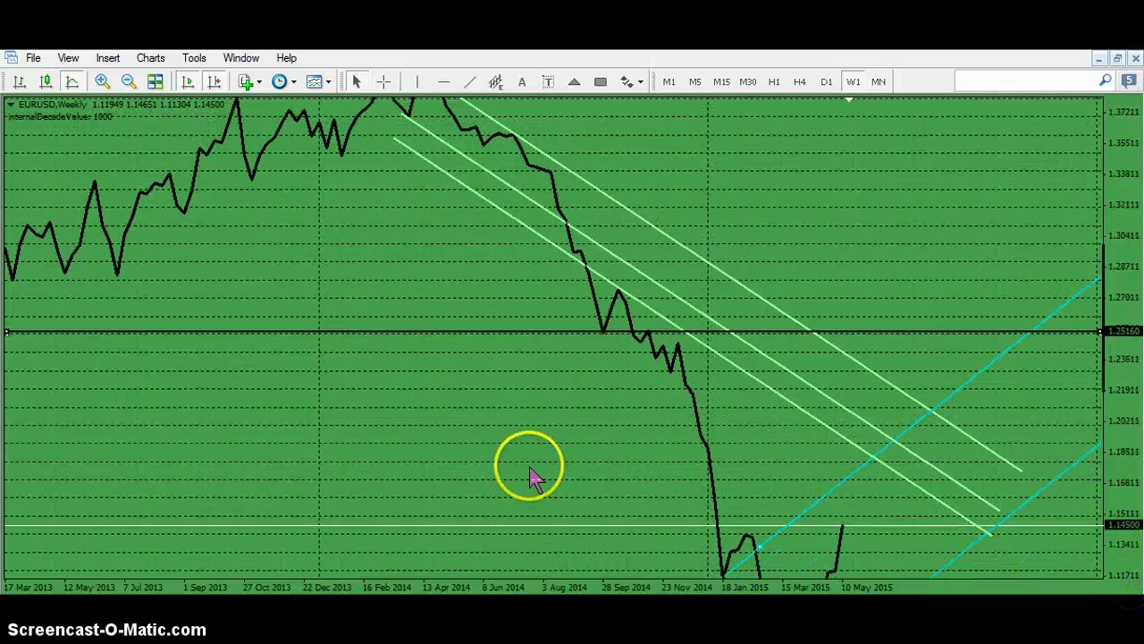
left_click_drag(529, 466, 438, 534)
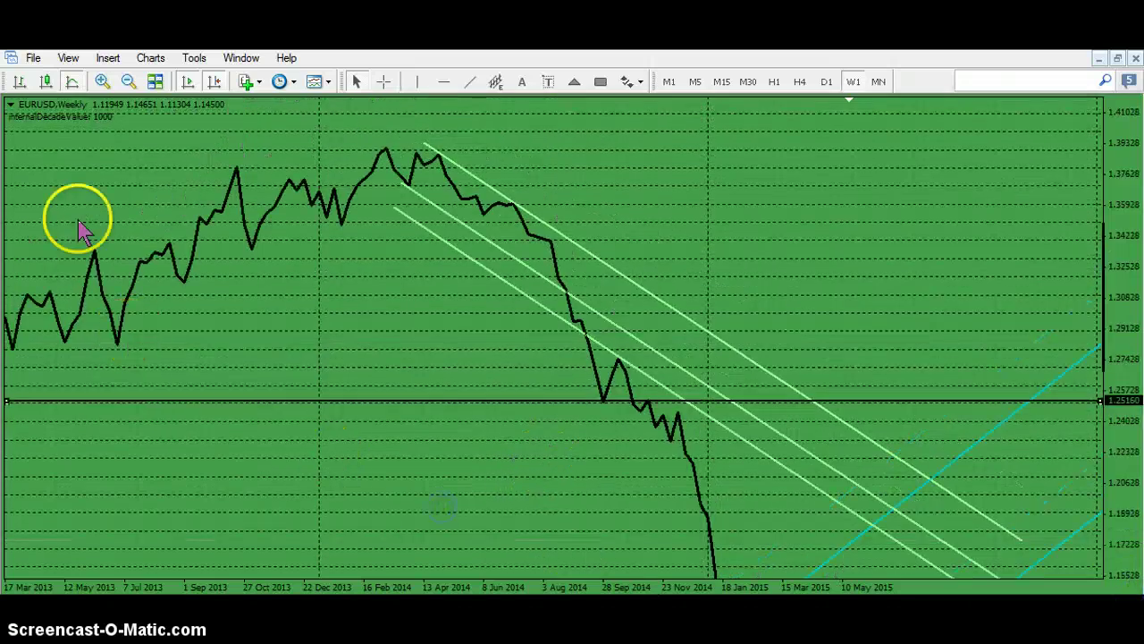
left_click(16, 83)
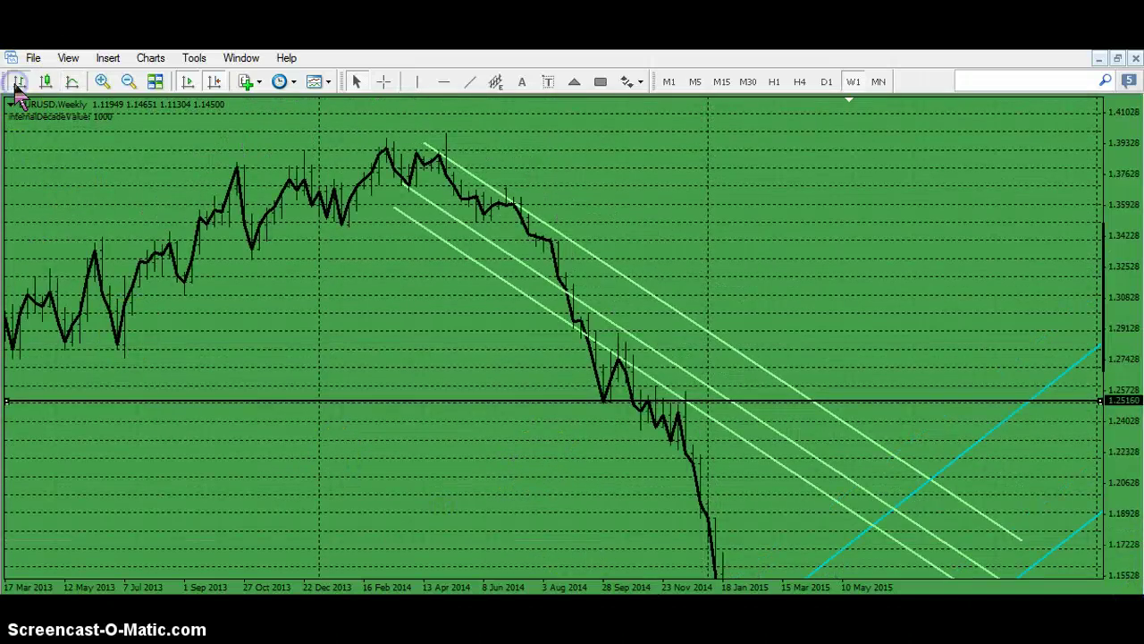
left_click(72, 82)
left_click(16, 83)
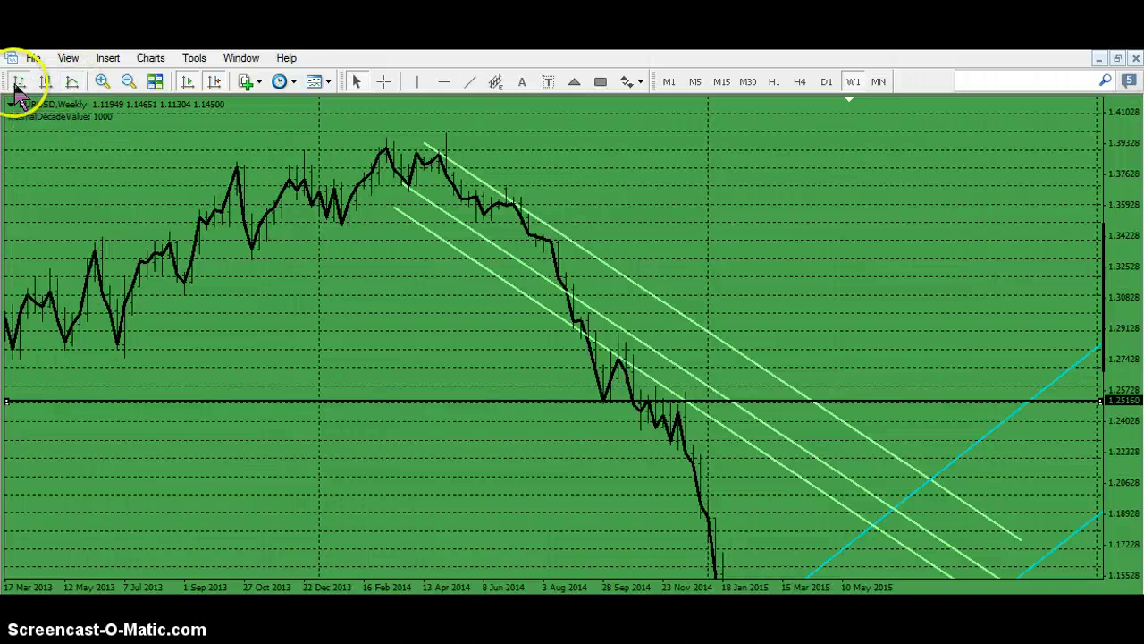
left_click(72, 83)
left_click(315, 402)
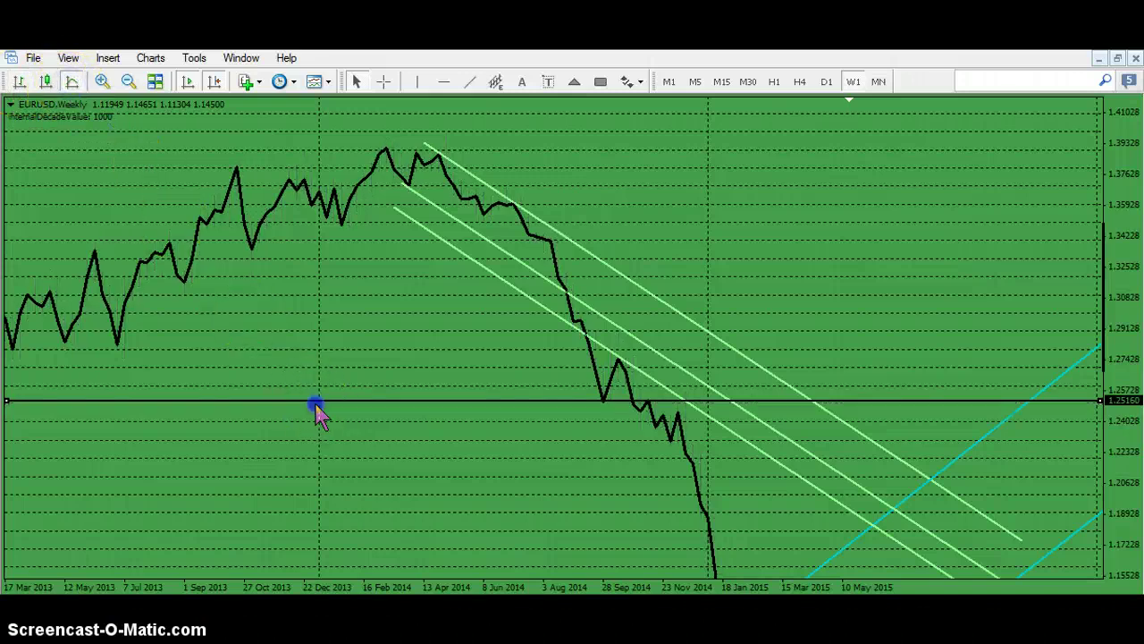
Step: Fit the rising channel's lower line to the March and April 2015 lows and its upper line to the January 2015 low
left_click_drag(375, 470, 286, 312)
left_click_drag(367, 382, 310, 310)
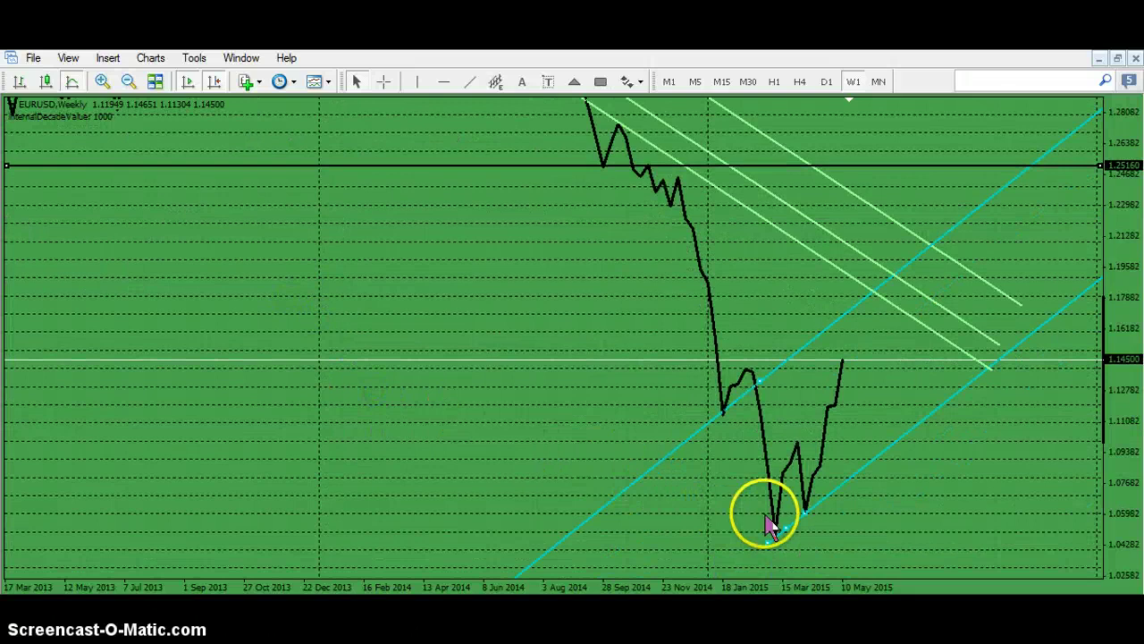
left_click(793, 522)
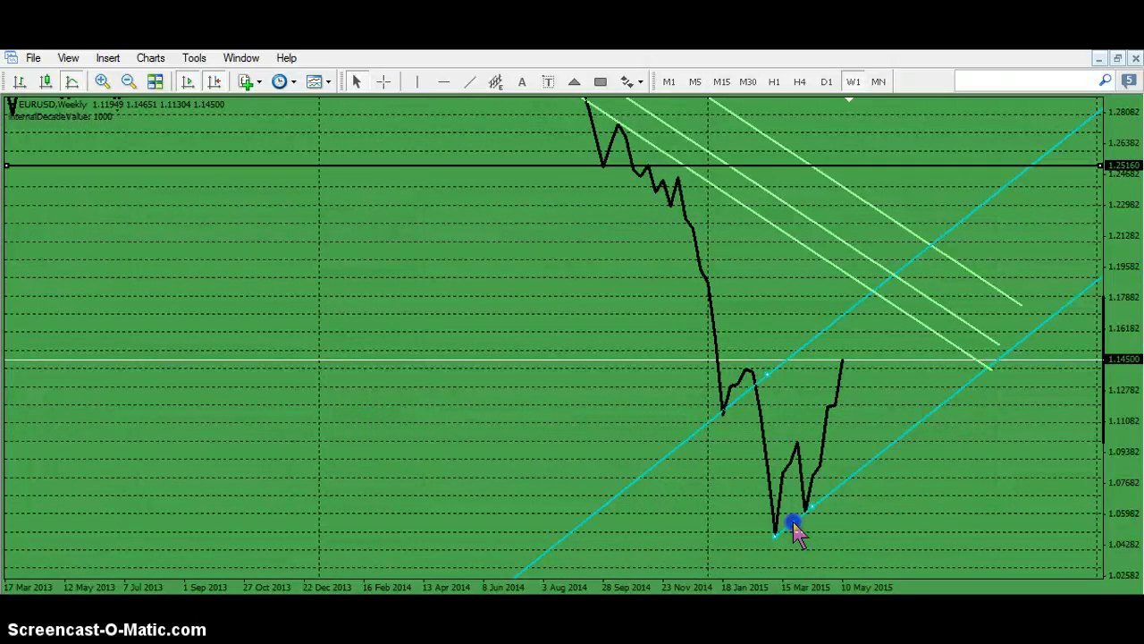
left_click(767, 379)
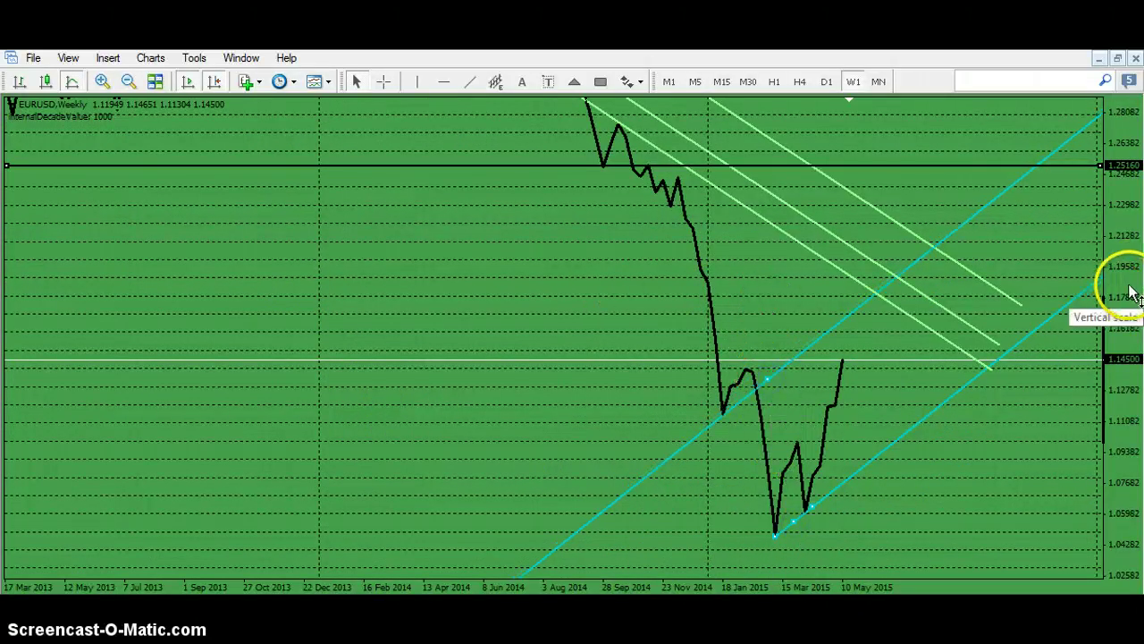
Step: Draw a second horizontal line at about 1.22941 along the small swing low of late 2014
left_click_drag(1129, 286, 1134, 175)
left_click_drag(598, 408, 566, 399)
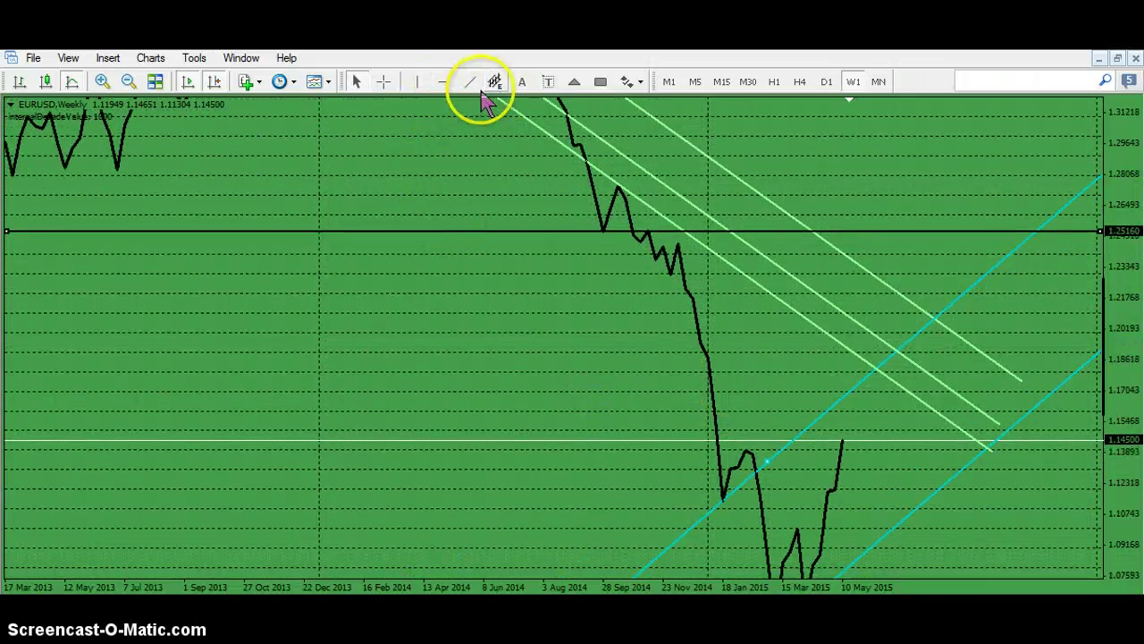
left_click(443, 82)
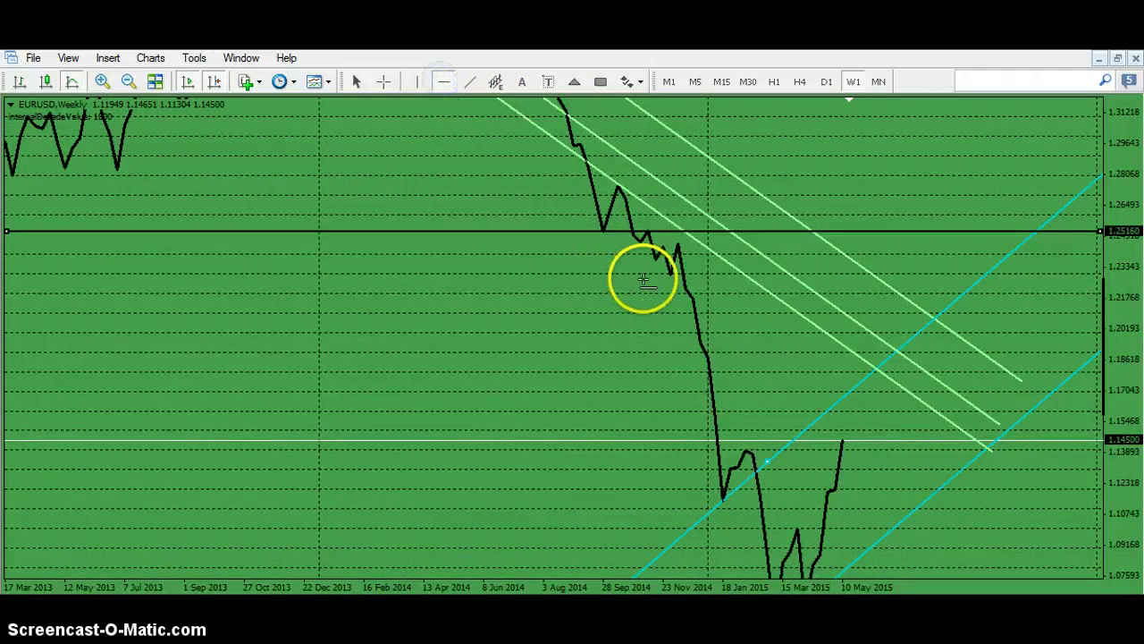
left_click_drag(643, 280, 672, 273)
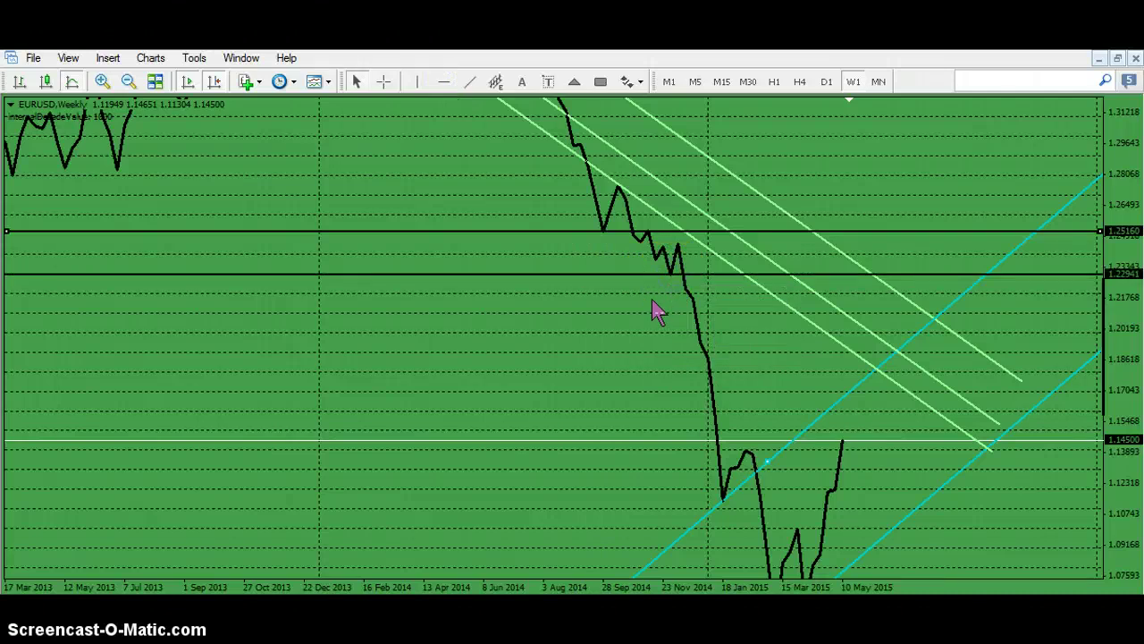
Step: Draw a horizontal line at about 1.11468 along the January 2015 low
left_click_drag(1117, 337, 1122, 355)
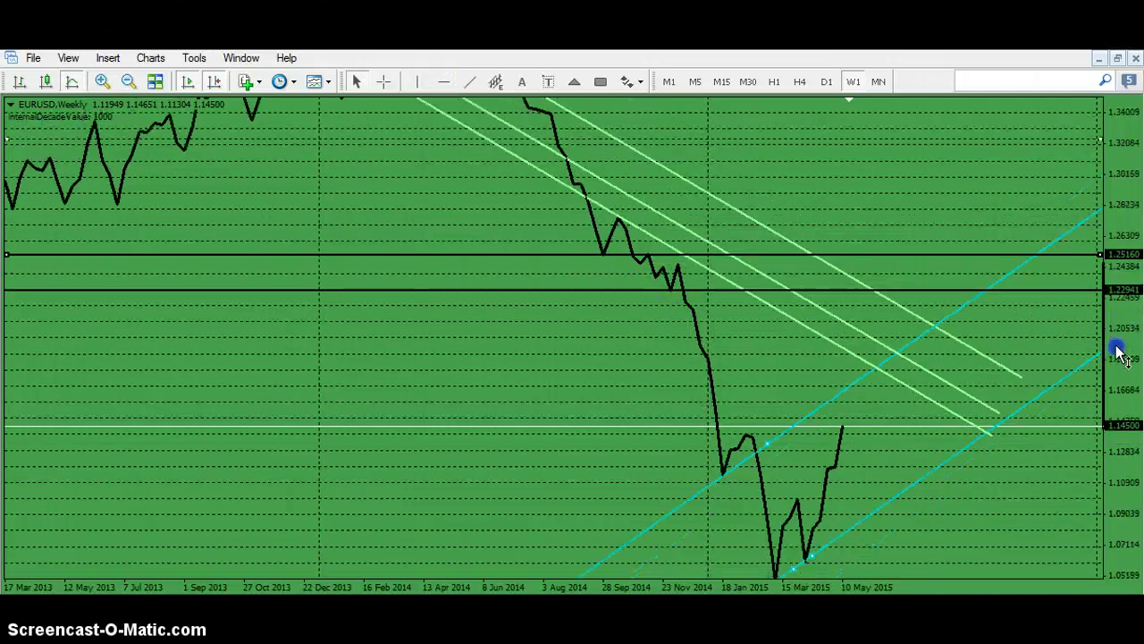
left_click_drag(597, 343, 527, 275)
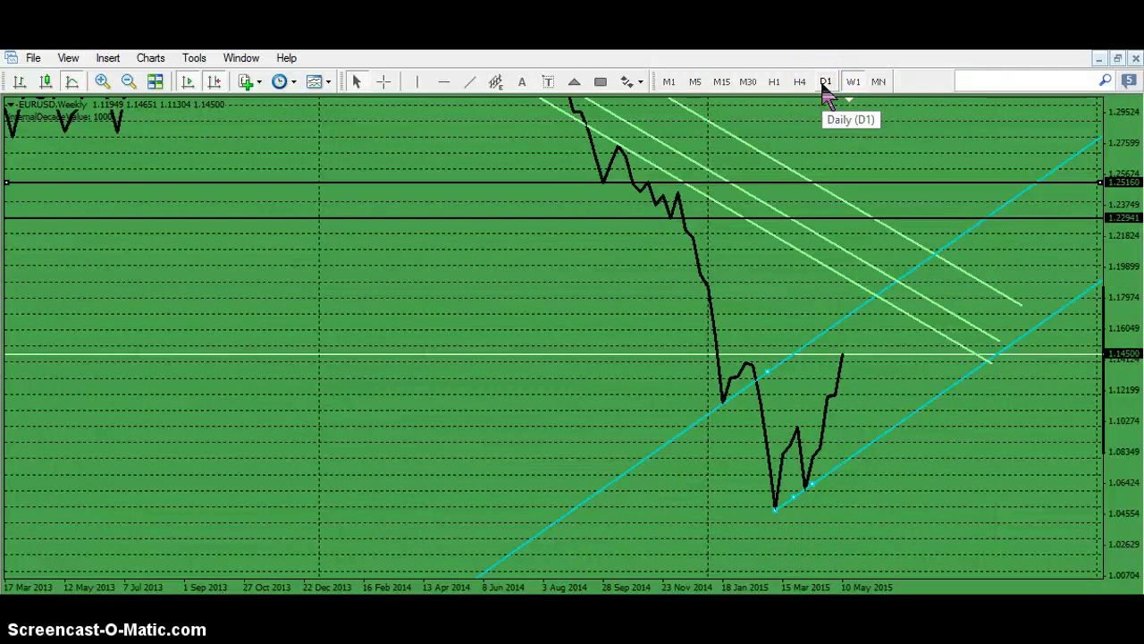
left_click(443, 81)
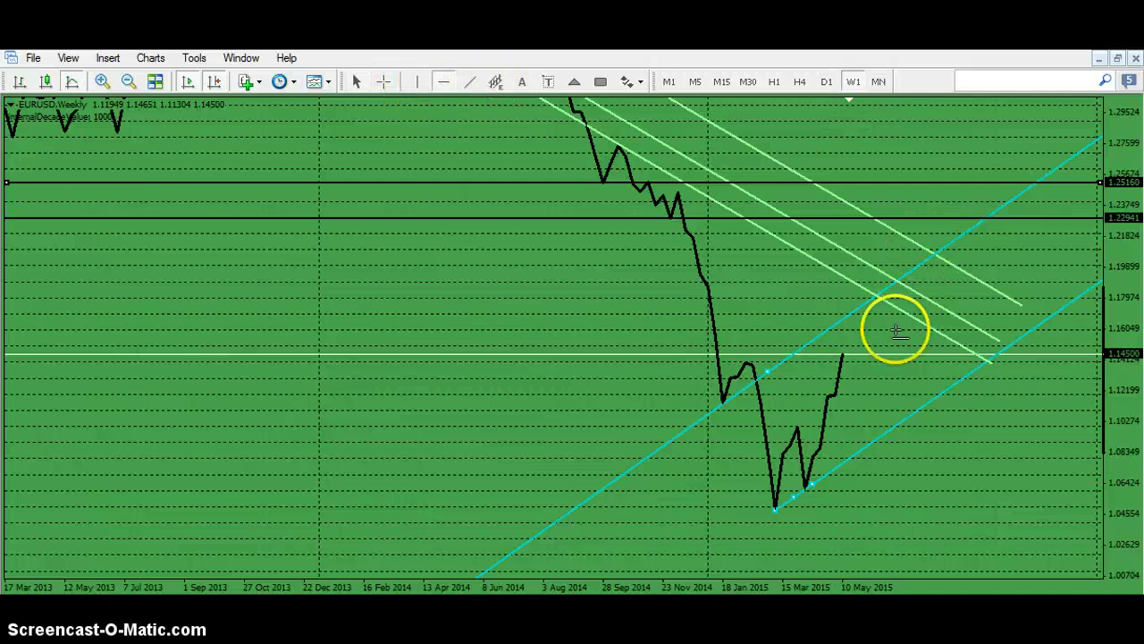
left_click(728, 402)
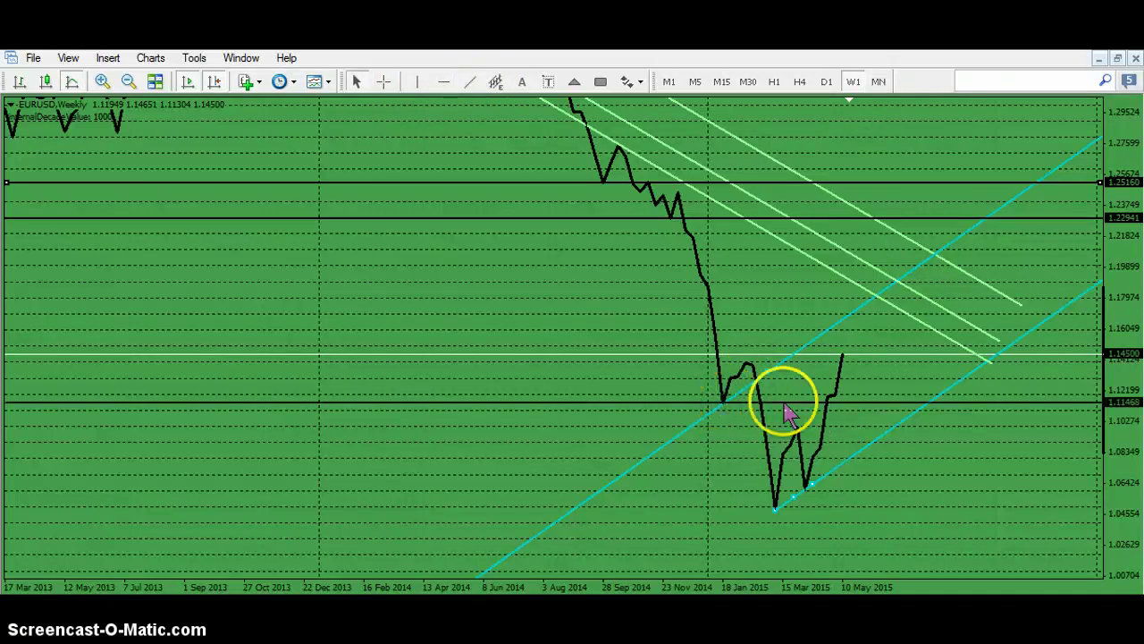
Step: Examine the 2015 recovery against the horizontal levels and the channel, and switch the chart to the D1 timeframe
left_click_drag(1111, 370, 1093, 300)
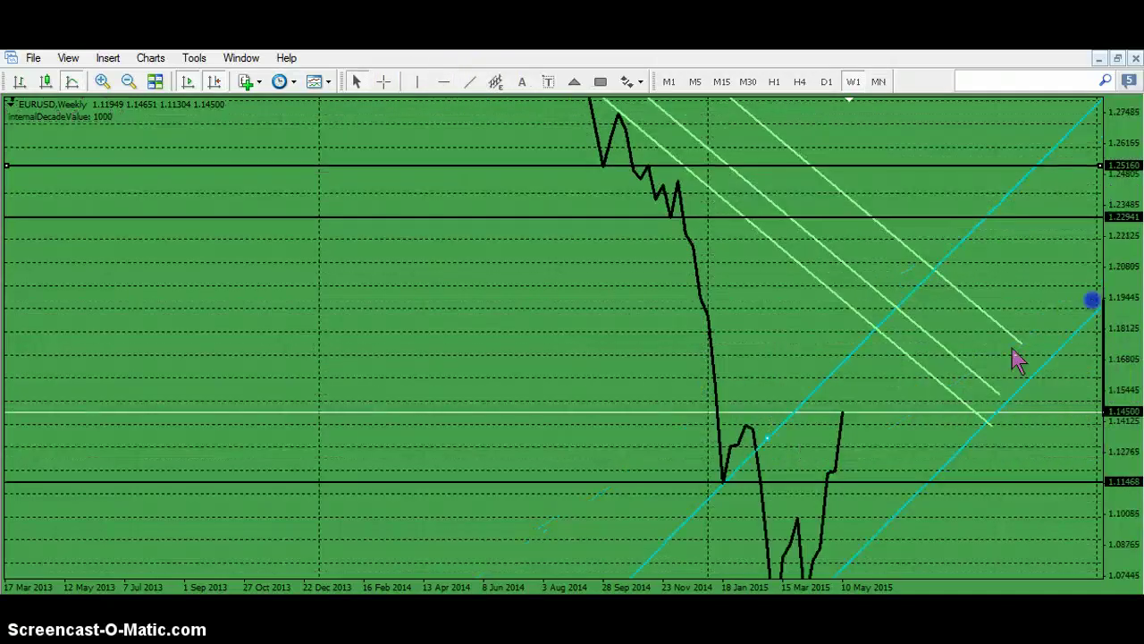
left_click_drag(575, 362, 524, 284)
left_click_drag(493, 163, 728, 161)
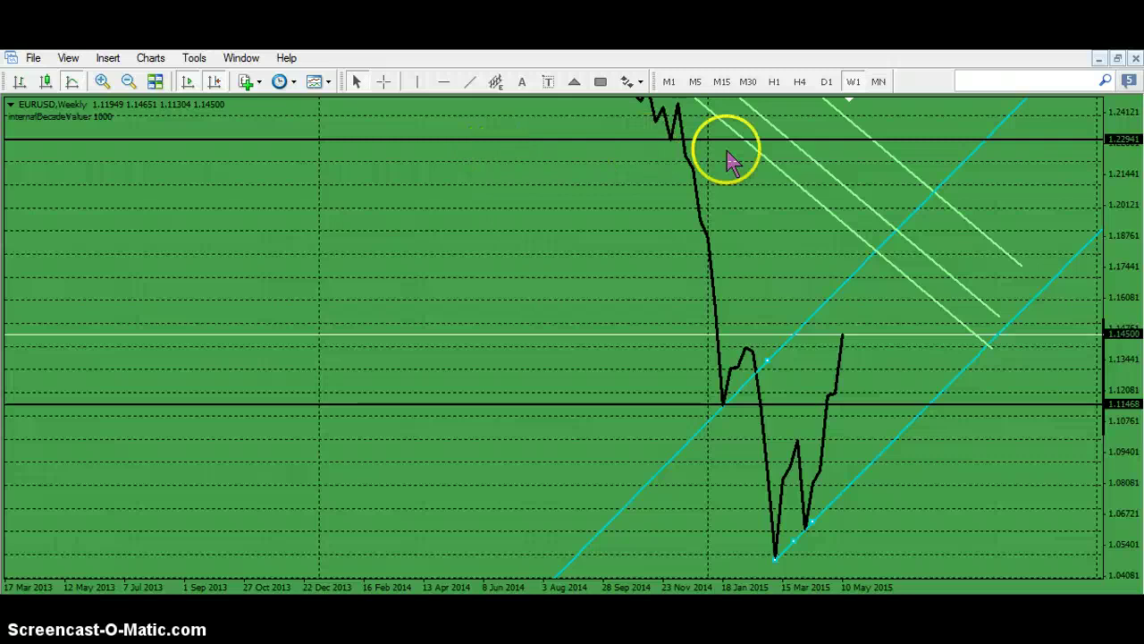
left_click(826, 81)
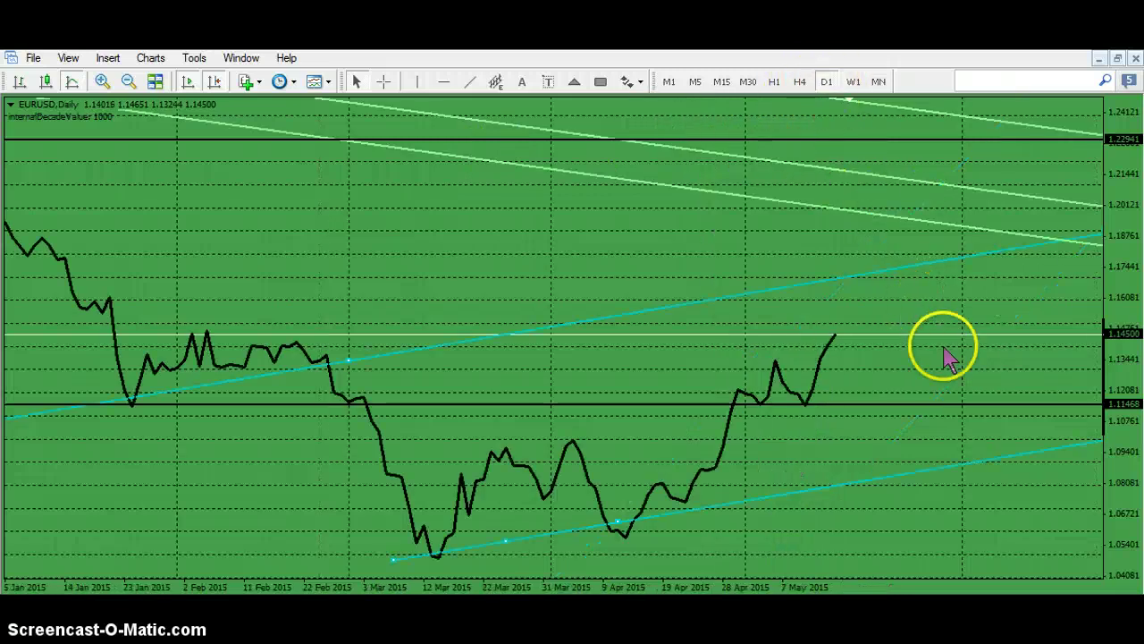
Step: Clear the drawn objects from the daily chart and draw a filled rectangle from the late-January low's level down to the early-April high's level
left_click_drag(1116, 480, 823, 286)
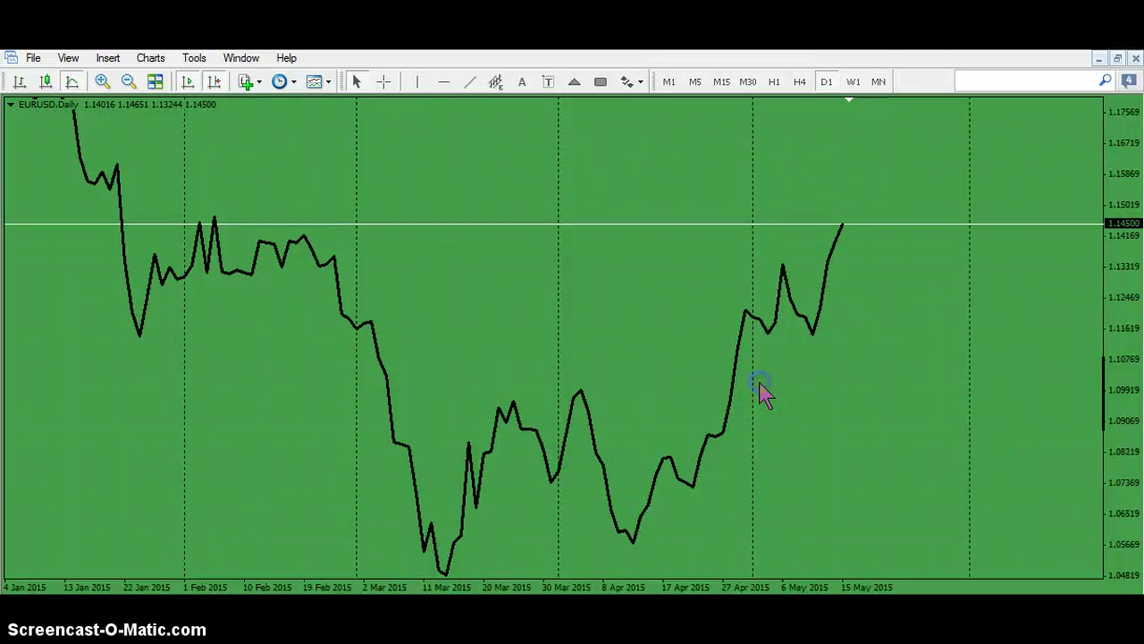
left_click(601, 82)
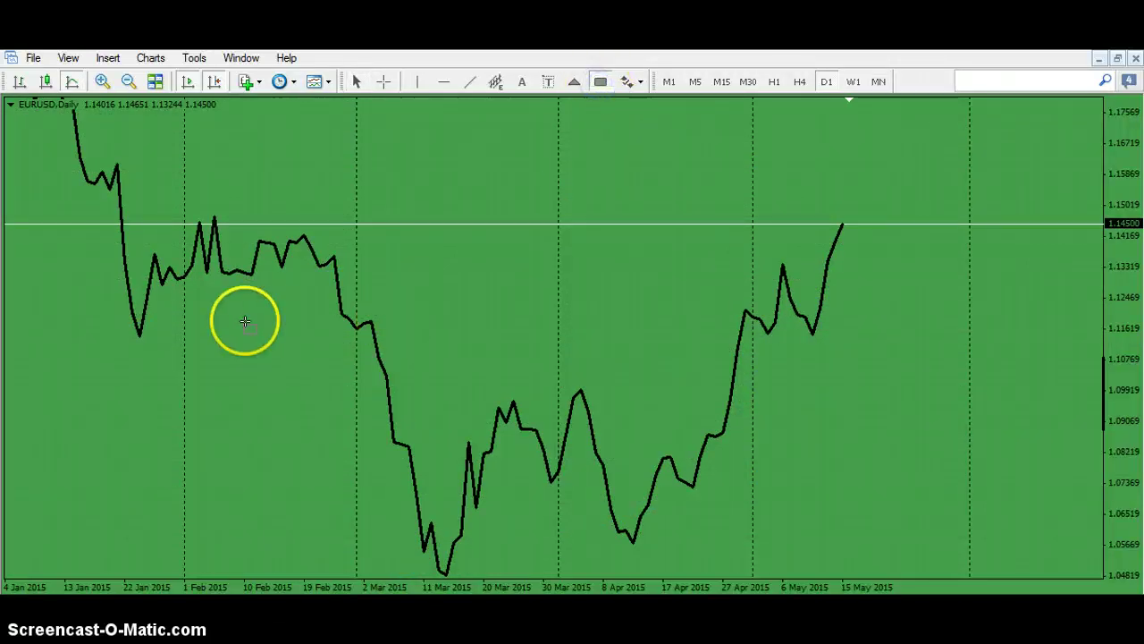
left_click_drag(141, 338, 974, 389)
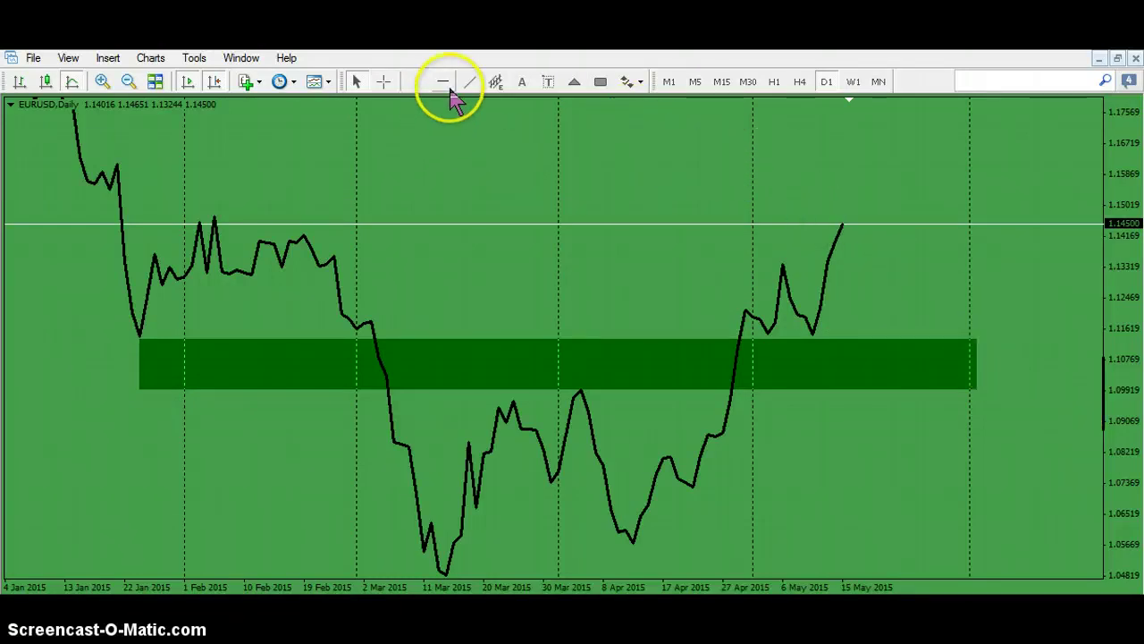
Step: Reload the daily chart by switching to H4 and back to D1, and display it as bars
left_click(799, 81)
left_click(825, 81)
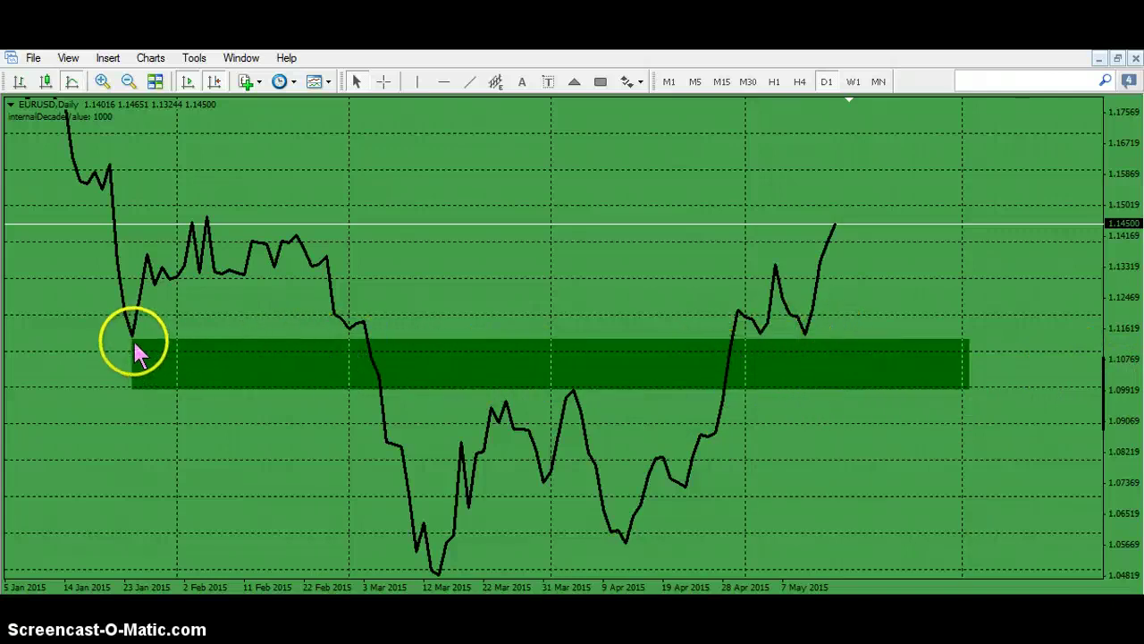
left_click(19, 83)
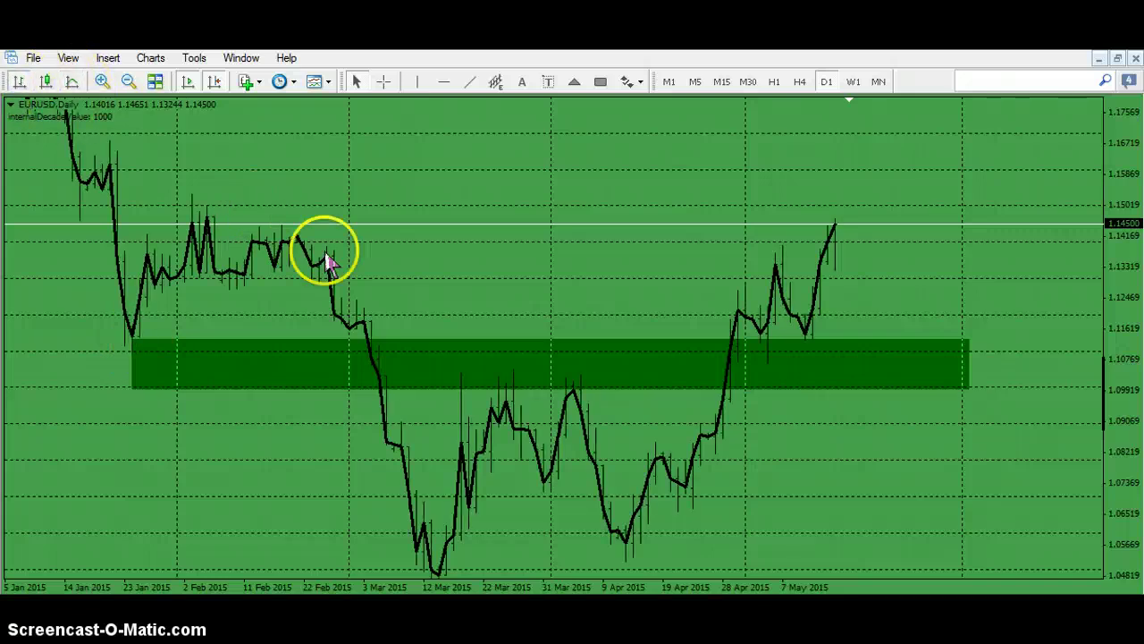
Step: Draw a horizontal line at about 1.10348 through the rectangle, along the wick highs of March 2015
left_click(443, 81)
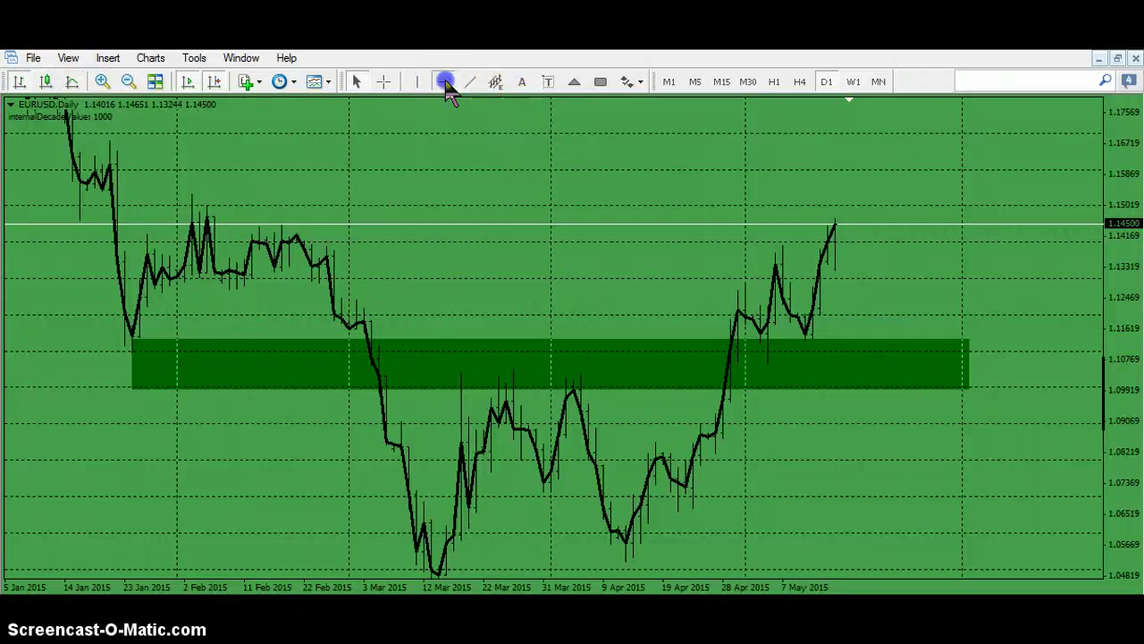
left_click(472, 373)
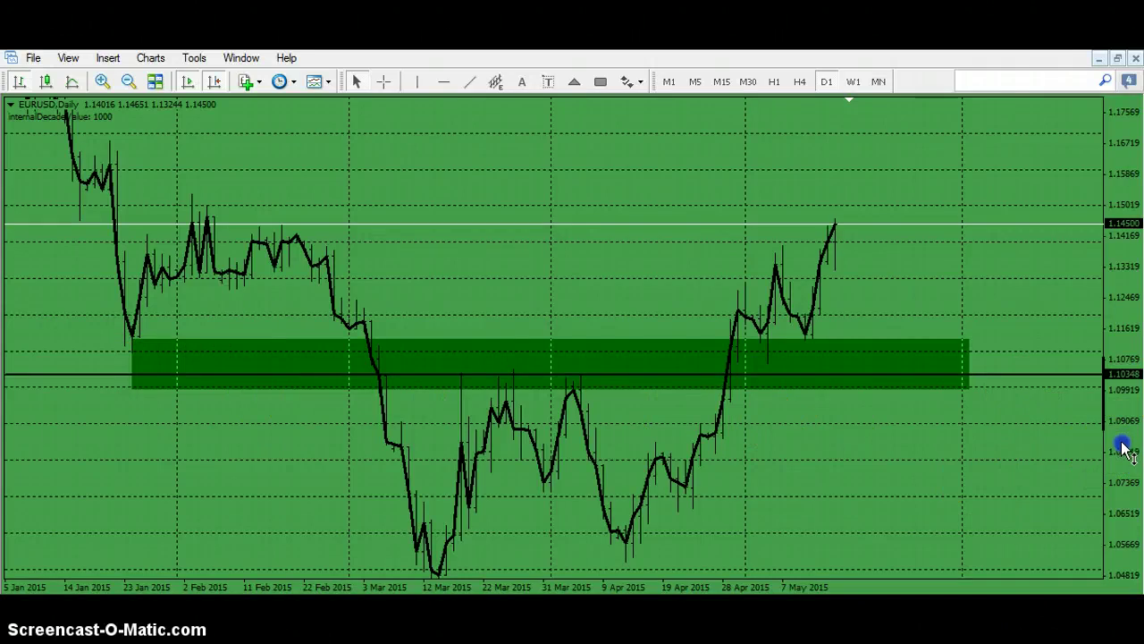
left_click_drag(1122, 443, 1117, 416)
left_click_drag(959, 457, 966, 390)
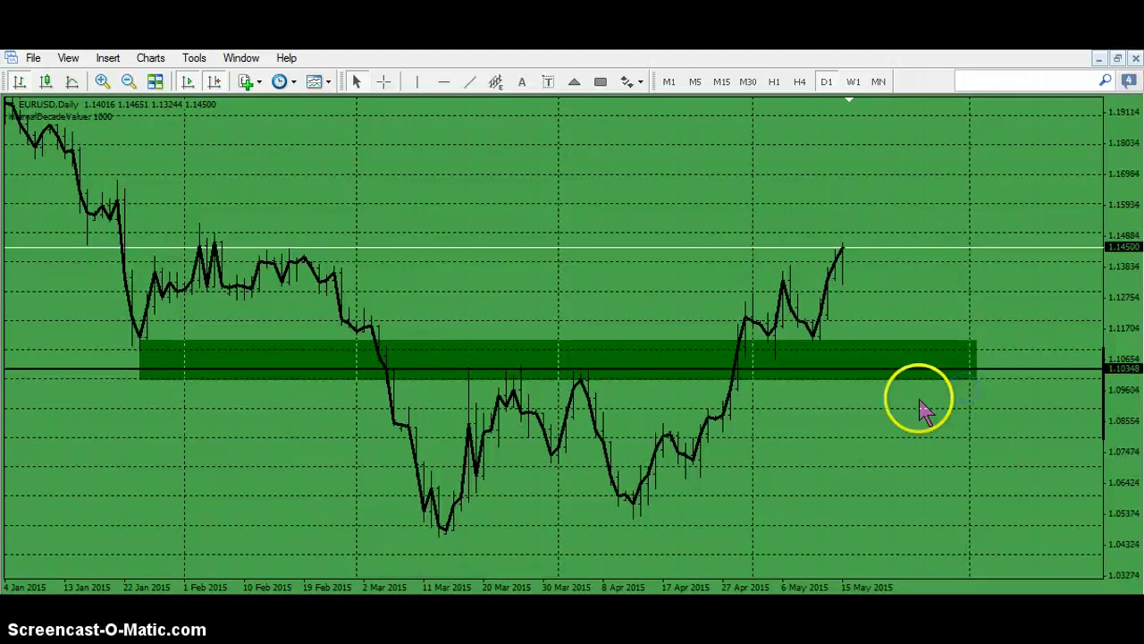
left_click_drag(604, 177, 604, 176)
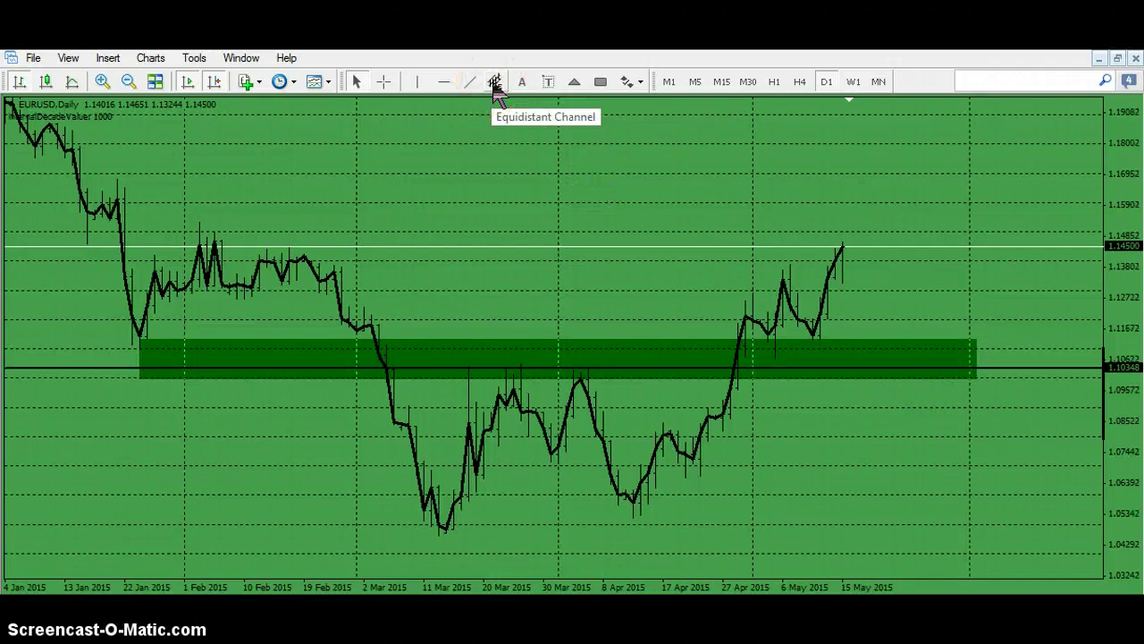
Step: Abandon the equidistant channel and draw a horizontal line at about 1.15511 along the small January 2015 swing lows
left_click(496, 82)
left_click(722, 284)
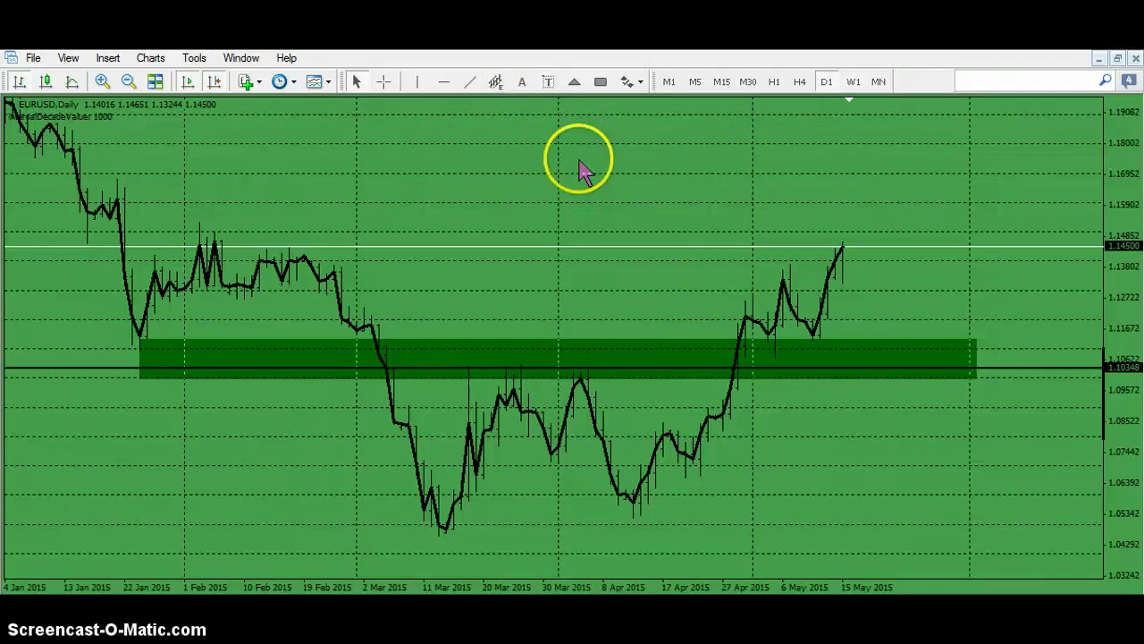
left_click(444, 82)
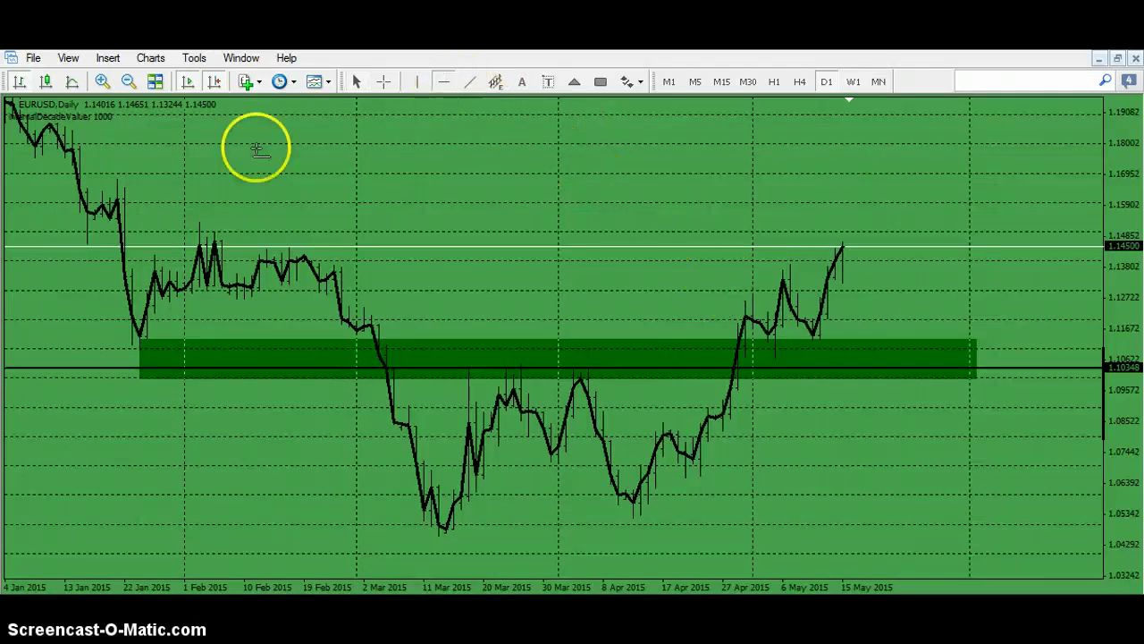
left_click(114, 215)
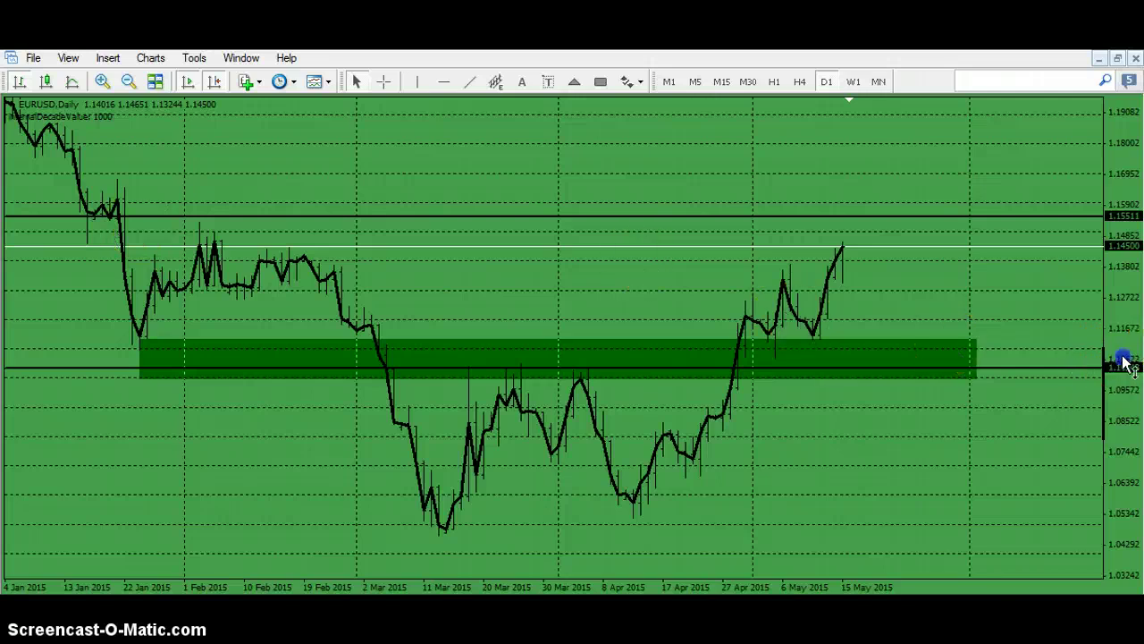
Step: Draw a filled rectangle just above the 1.15511 line, from the mid-January 2015 swing highs to beyond the latest price
left_click_drag(1123, 360, 1124, 267)
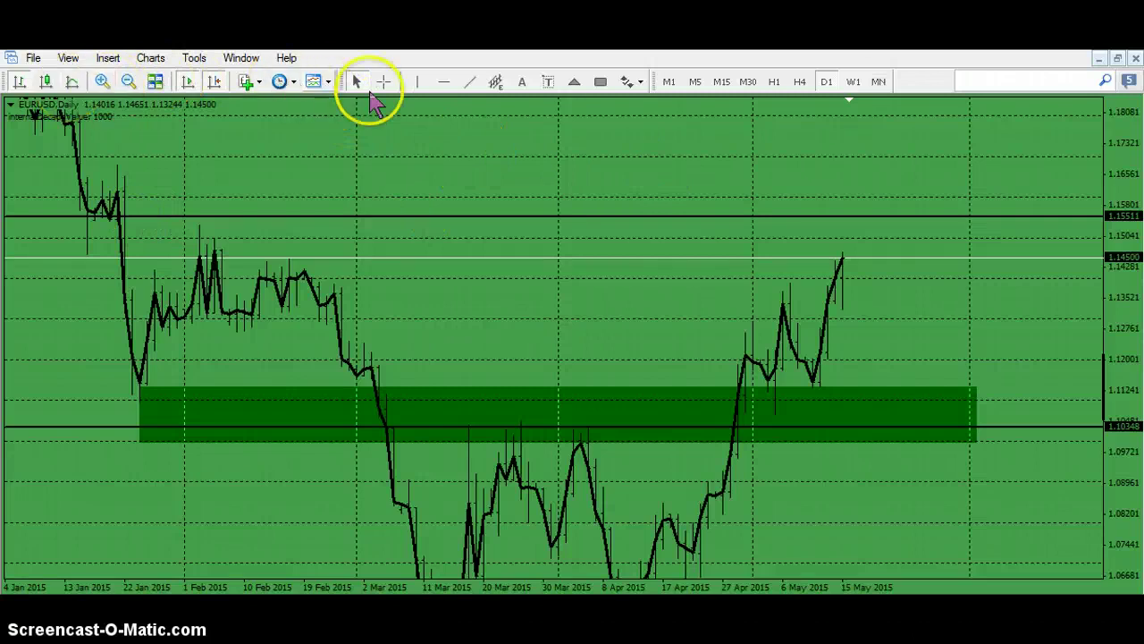
left_click(599, 82)
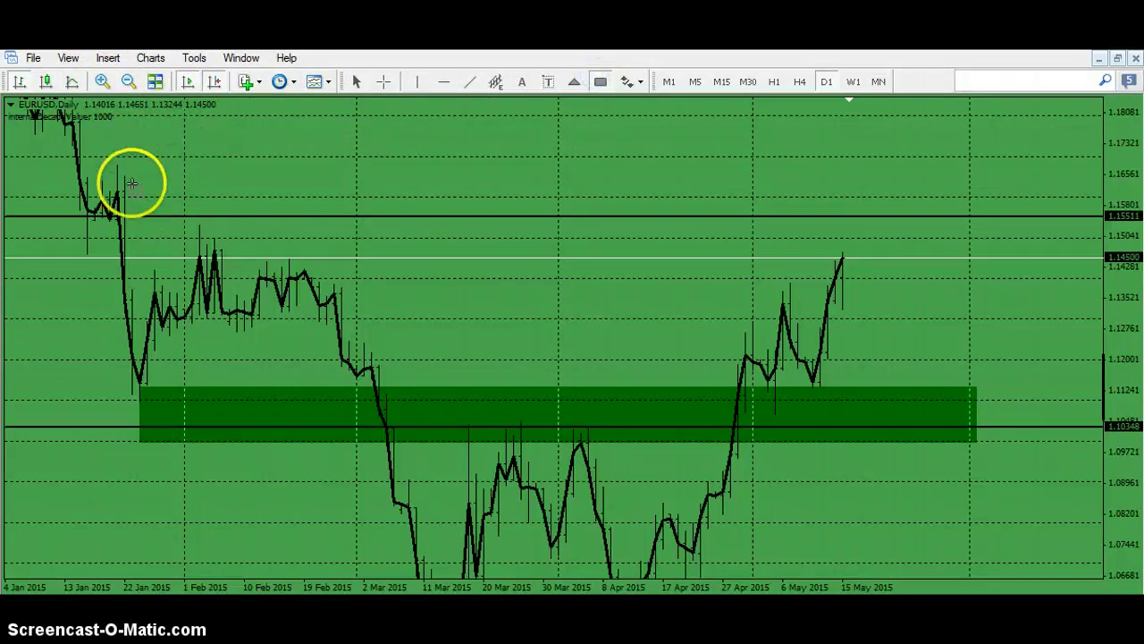
left_click_drag(102, 187, 1064, 215)
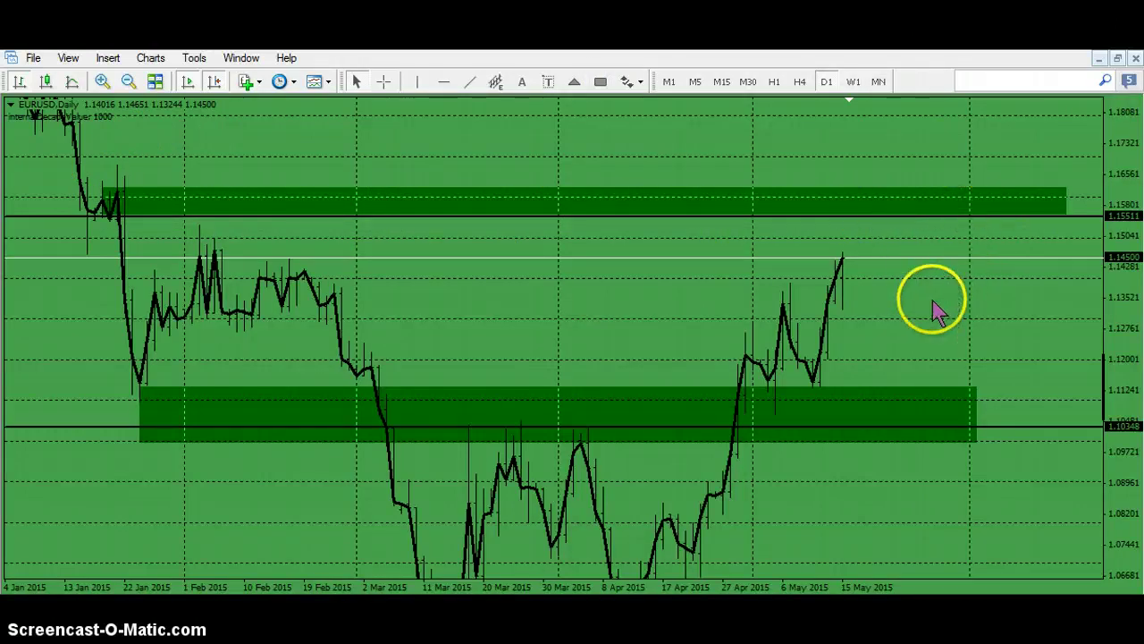
Step: Switch the chart to the H4 timeframe and scale it to show the late-April to mid-May price swings between both zones
left_click(799, 81)
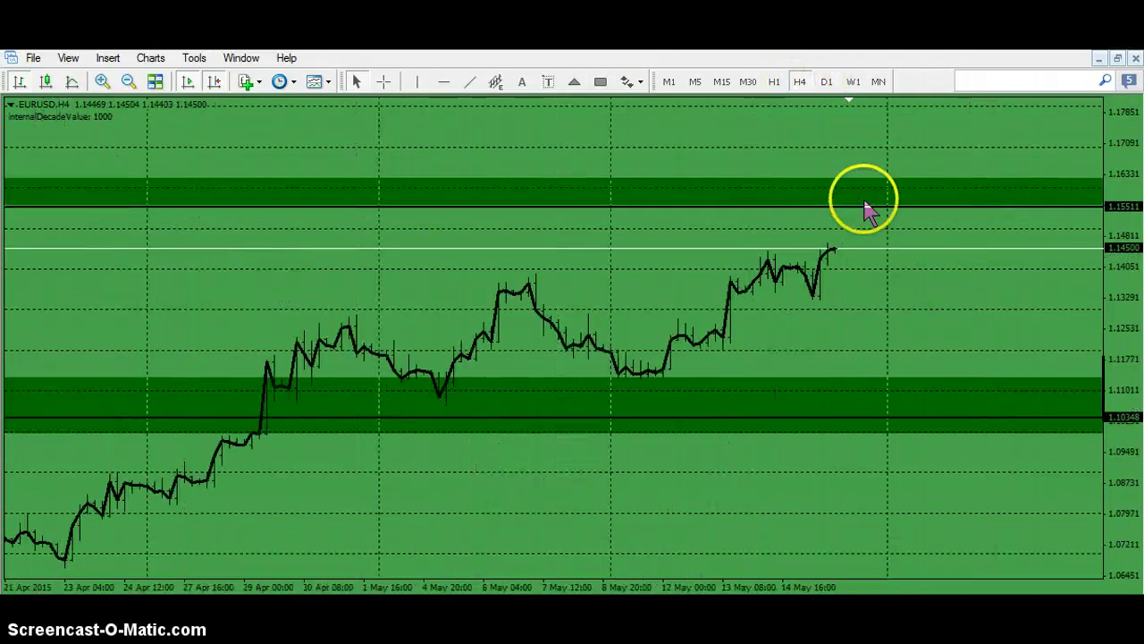
key("minus")
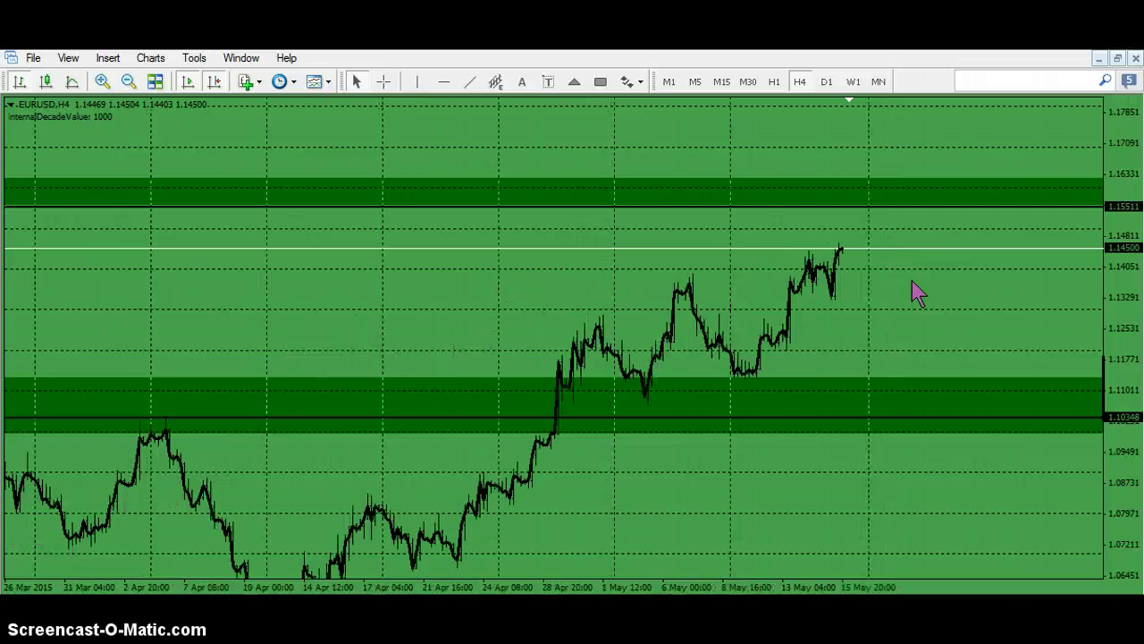
left_click_drag(1111, 402, 963, 291)
key("plus")
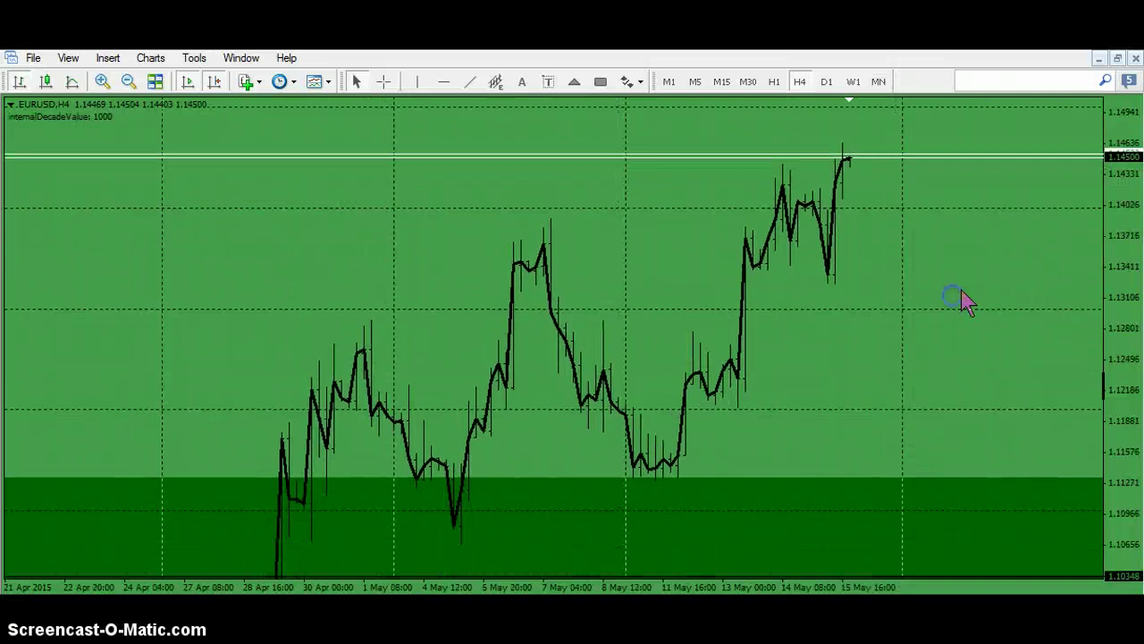
left_click_drag(1012, 338, 832, 430)
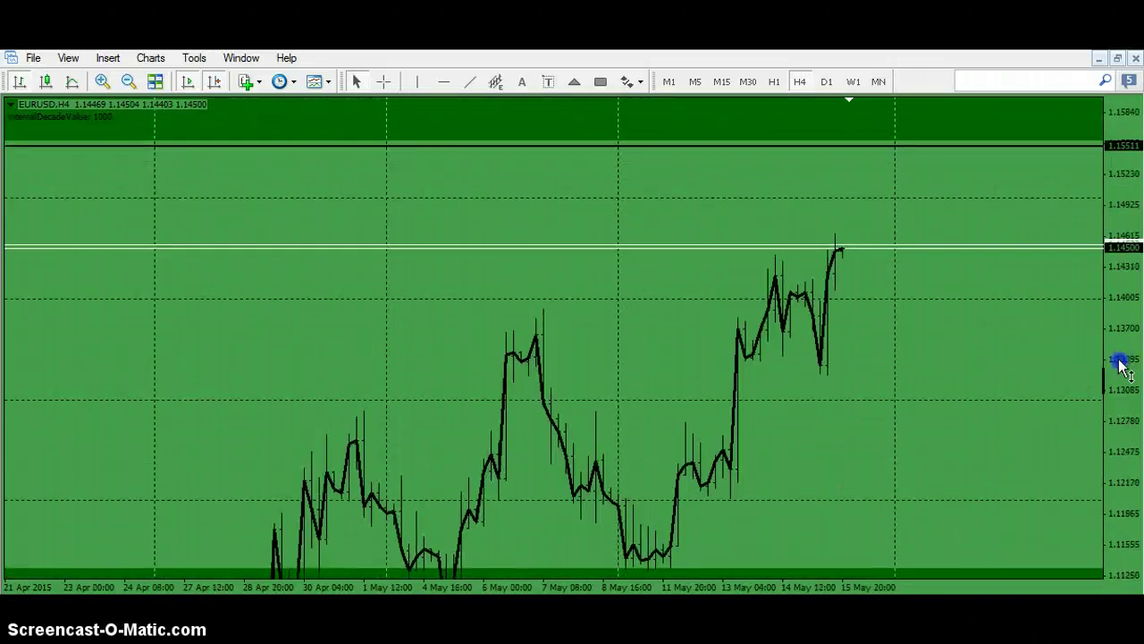
left_click_drag(1118, 362, 957, 390)
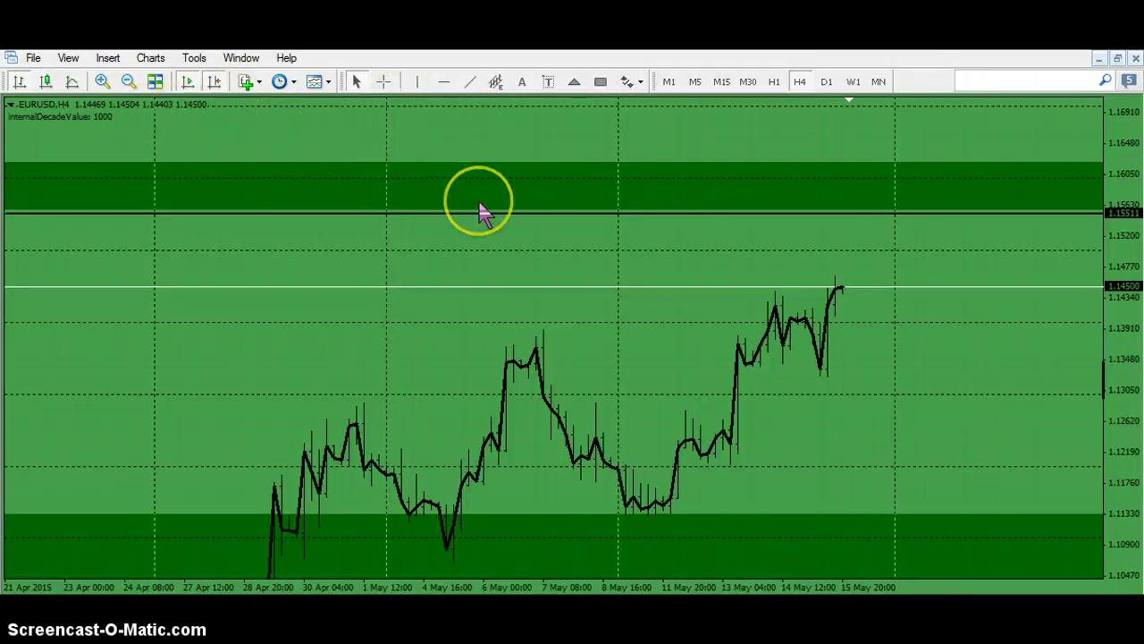
Step: Draw an equidistant channel along the rising mid-May lows and fine-tune its anchors so both edges follow the swing lows and highs
left_click(495, 81)
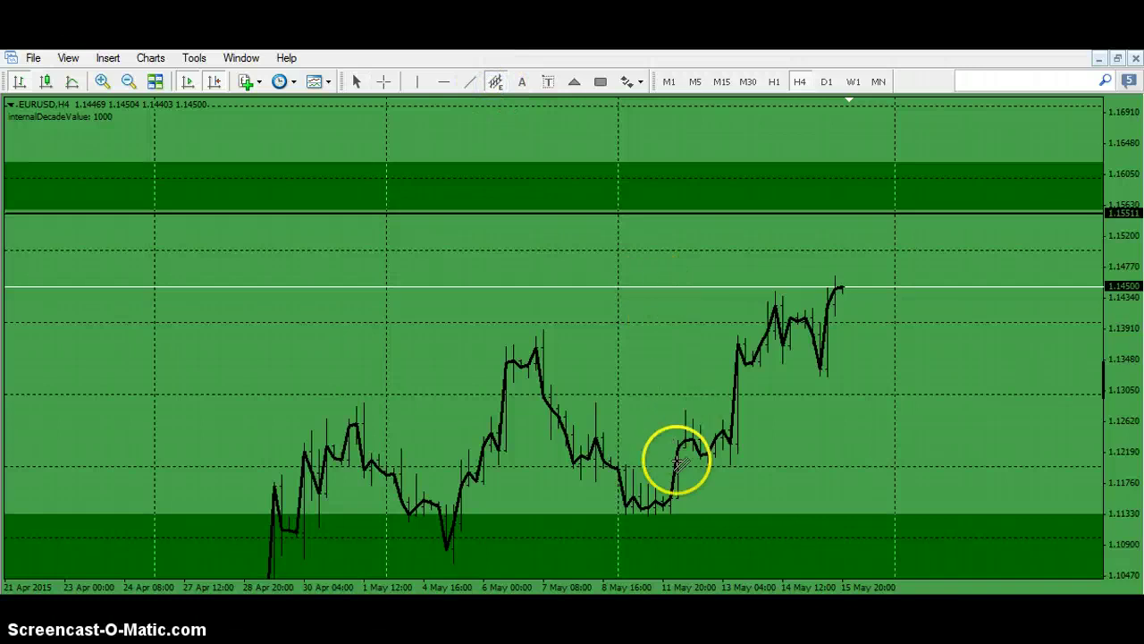
left_click_drag(661, 501, 797, 393)
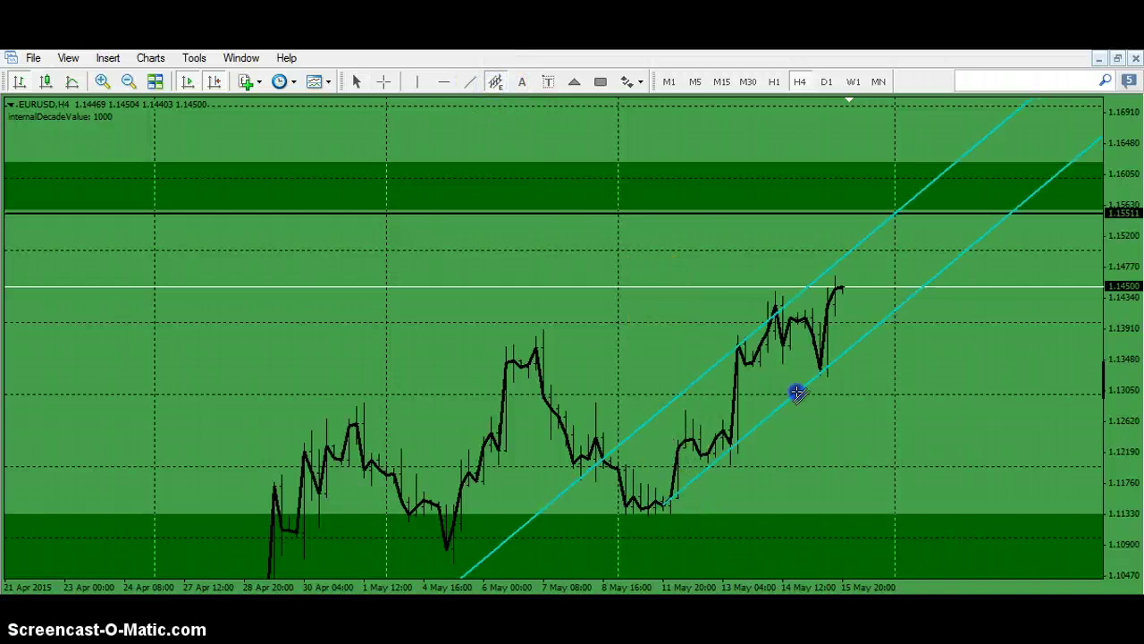
double_click(665, 508)
left_click_drag(667, 510, 665, 506)
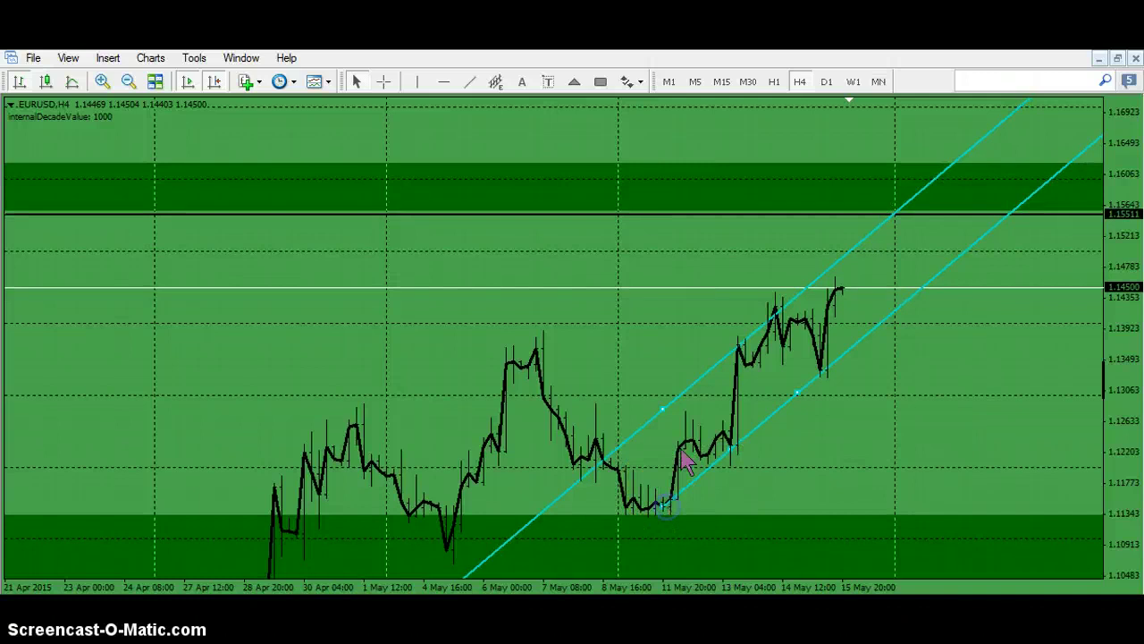
left_click(665, 412)
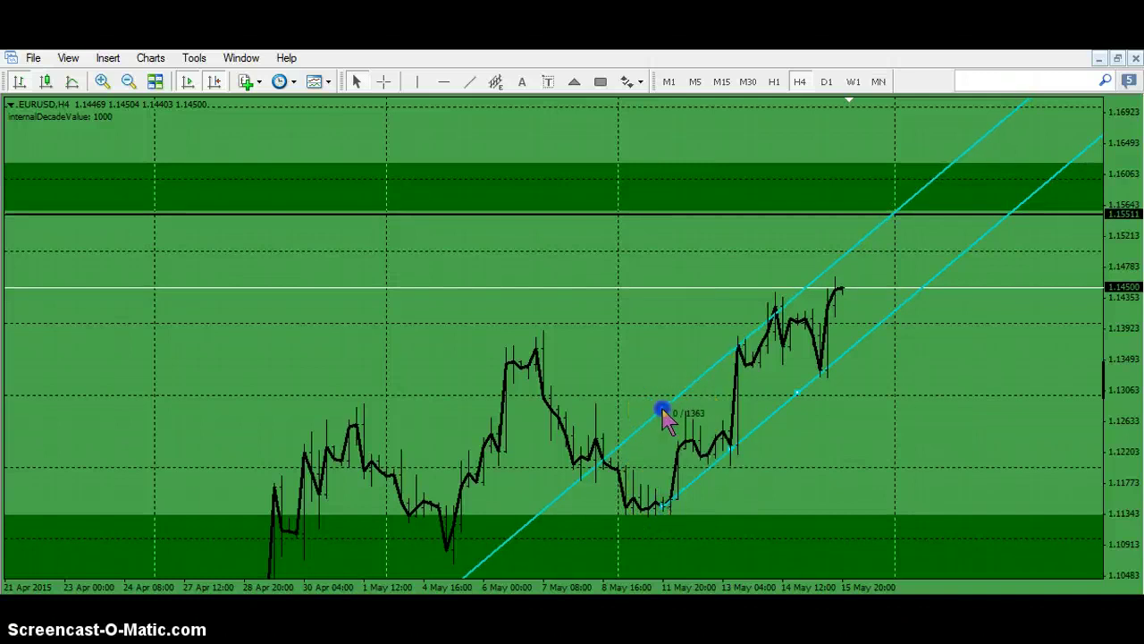
left_click_drag(663, 414, 660, 412)
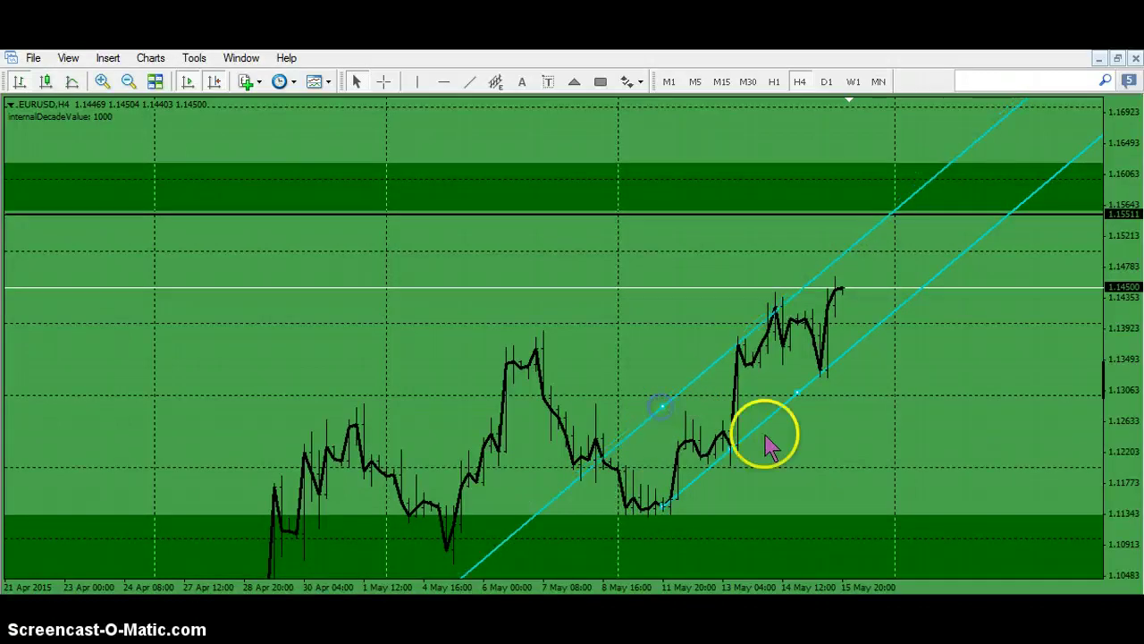
left_click(666, 509)
left_click_drag(666, 509, 666, 511)
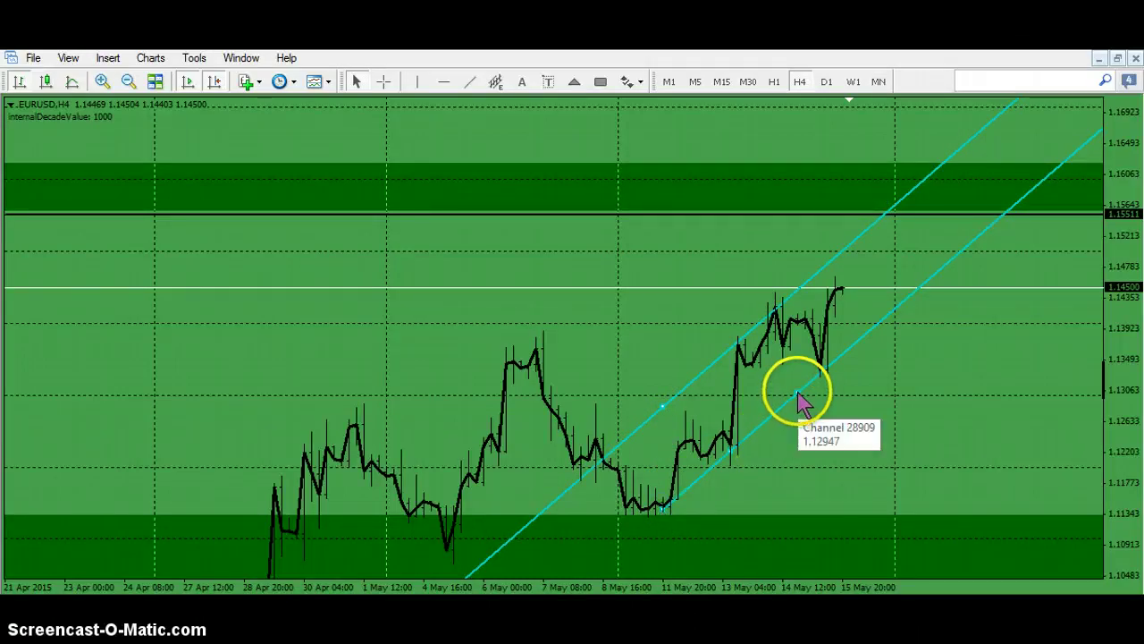
Step: Duplicate the channel twice in parallel to cover the earlier upswings, up to the highs of late April and early May
left_click_drag(799, 398, 719, 370)
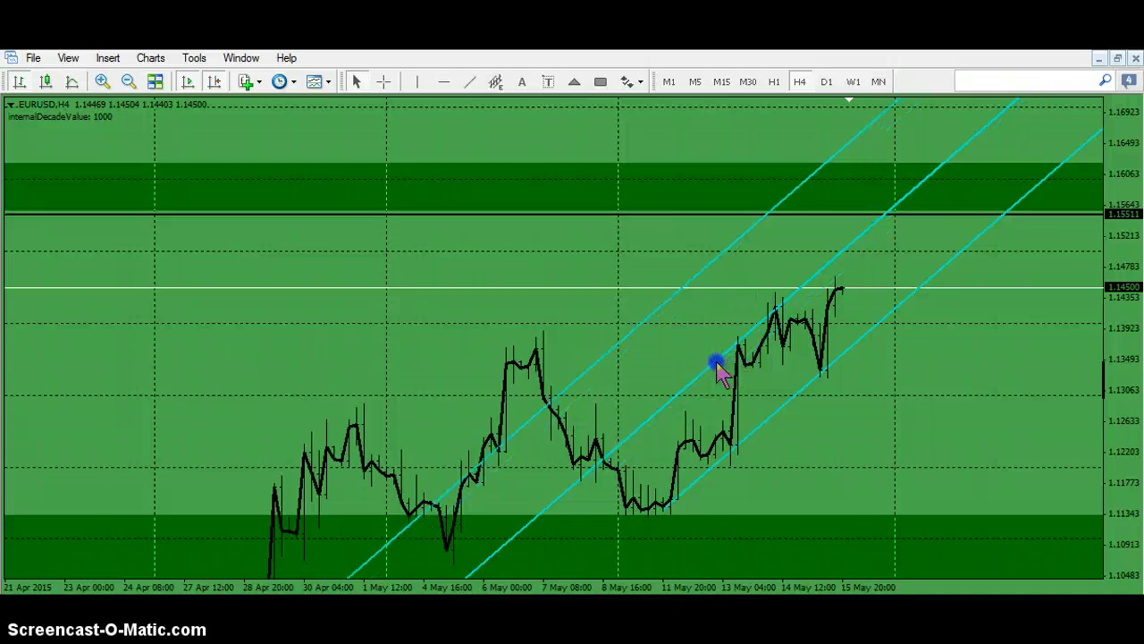
left_click_drag(717, 361, 497, 399)
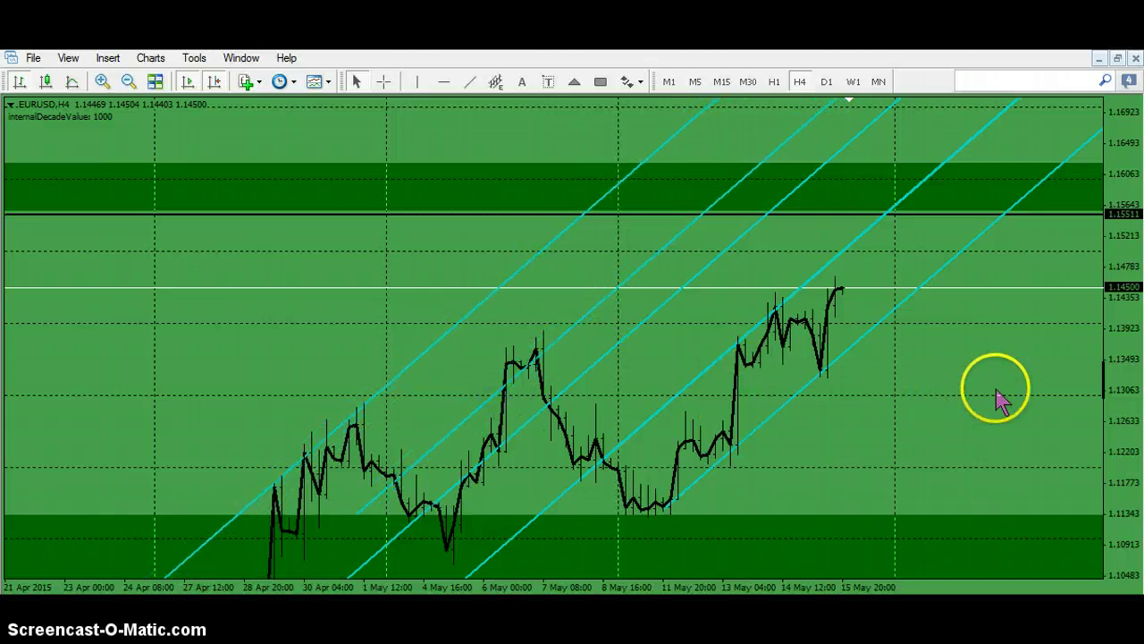
Step: Examine how the parallel channels fit the April and May price swings and the upper and lower zones
left_click_drag(1011, 399, 979, 349)
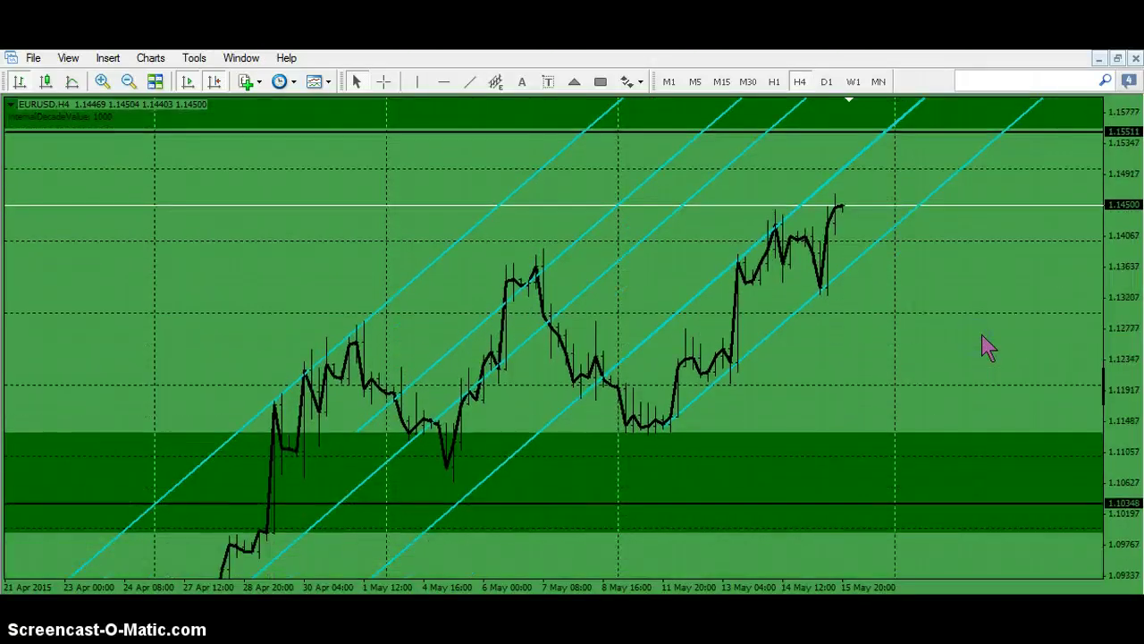
left_click(998, 328)
left_click_drag(1103, 357, 1118, 375)
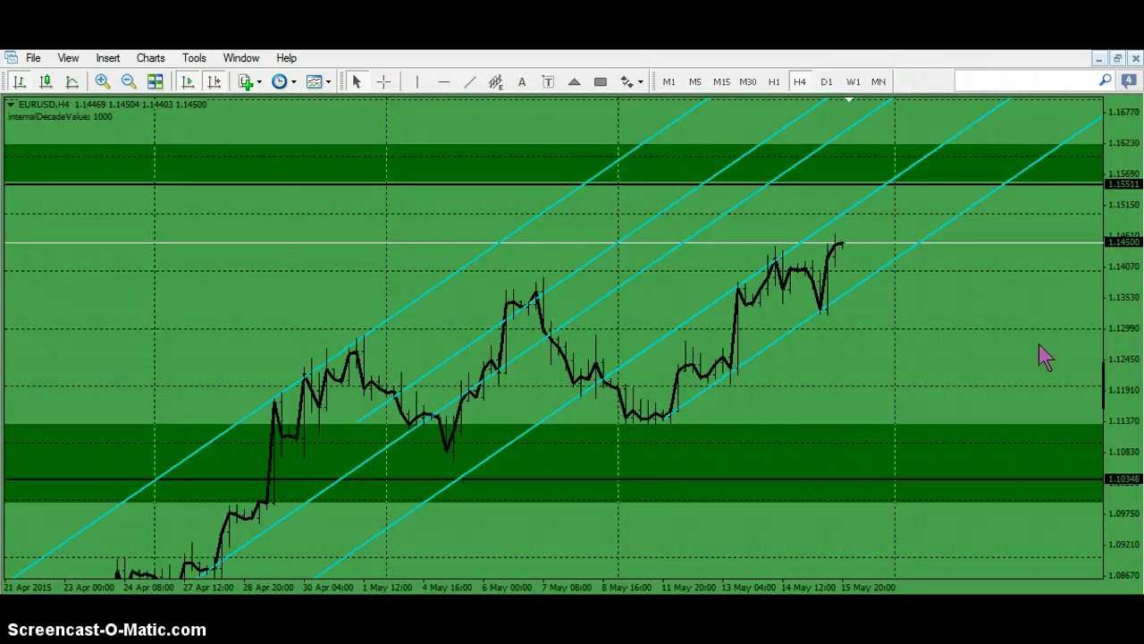
key("minus")
left_click_drag(1050, 373, 947, 163)
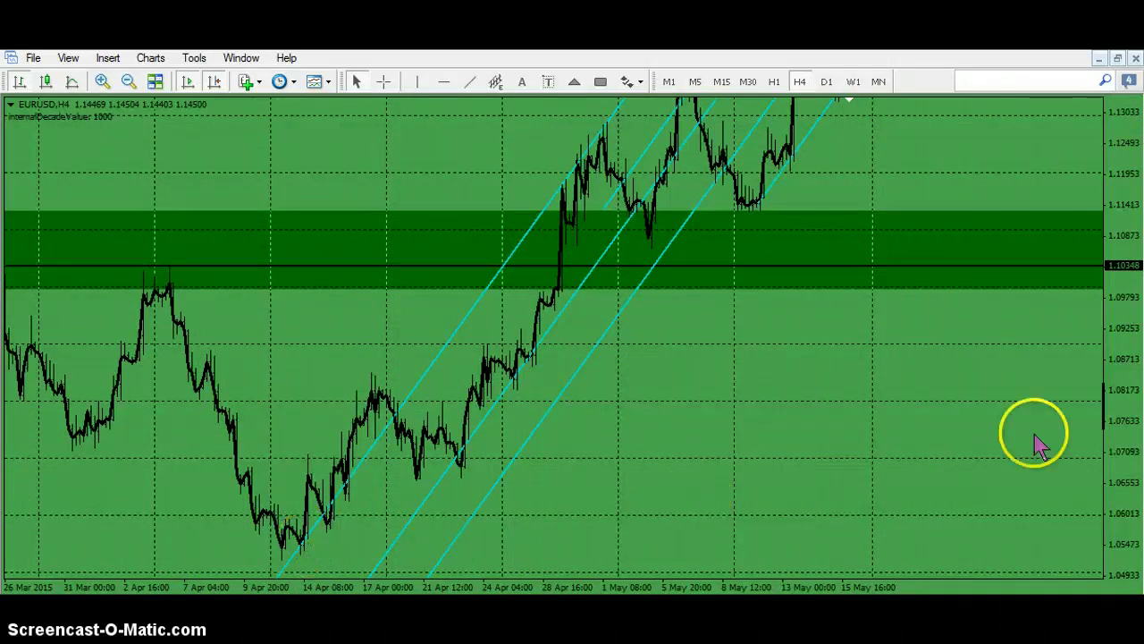
mouse_move(1119, 393)
left_mouse_down()
mouse_move(1123, 421)
mouse_move(1125, 376)
left_mouse_up()
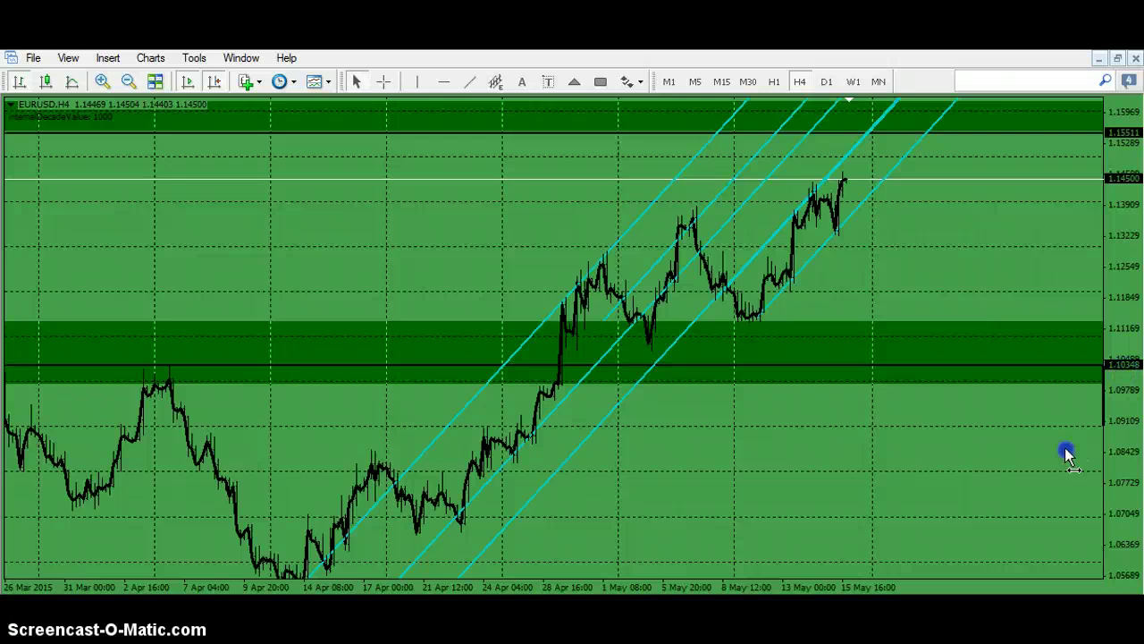
left_click_drag(1066, 453, 973, 515)
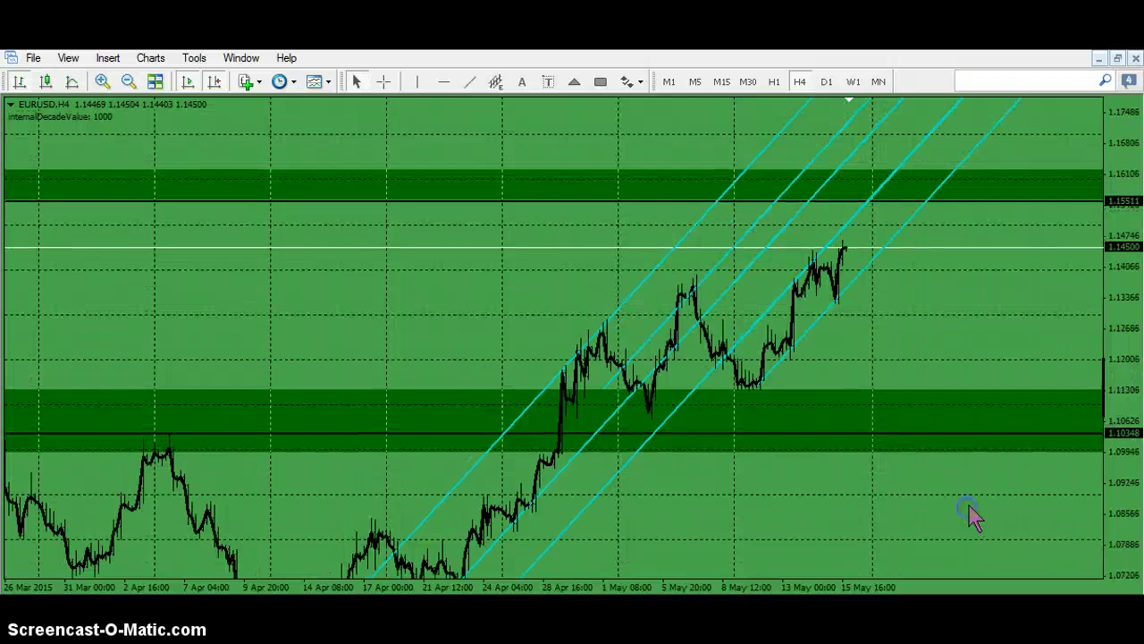
left_click(792, 422)
left_click_drag(1120, 418, 1123, 322)
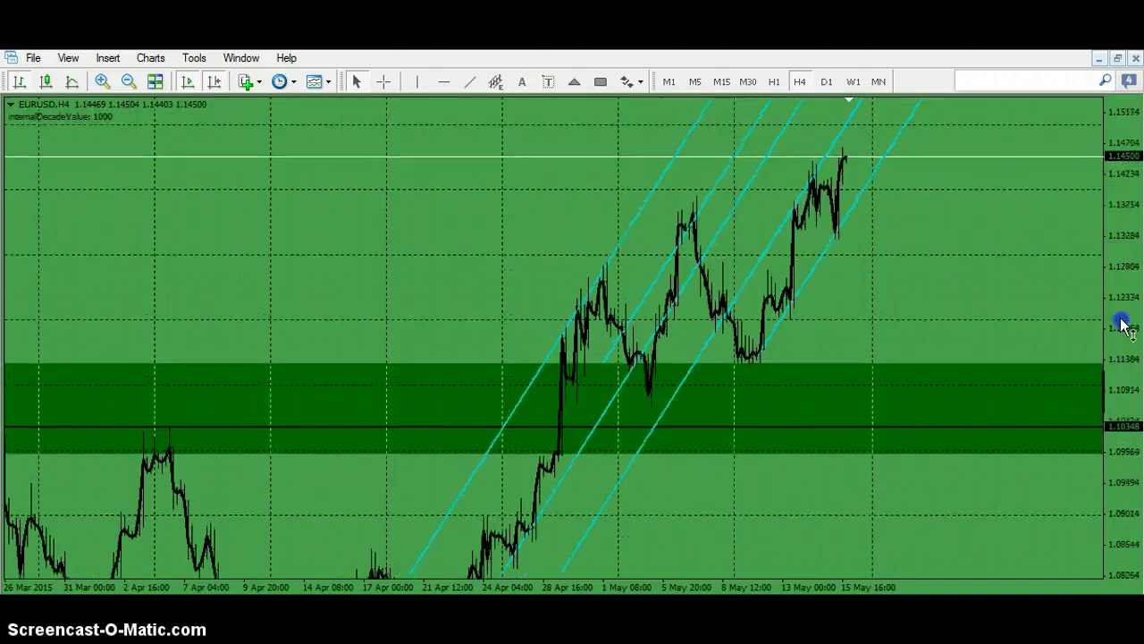
left_click_drag(866, 295, 861, 402)
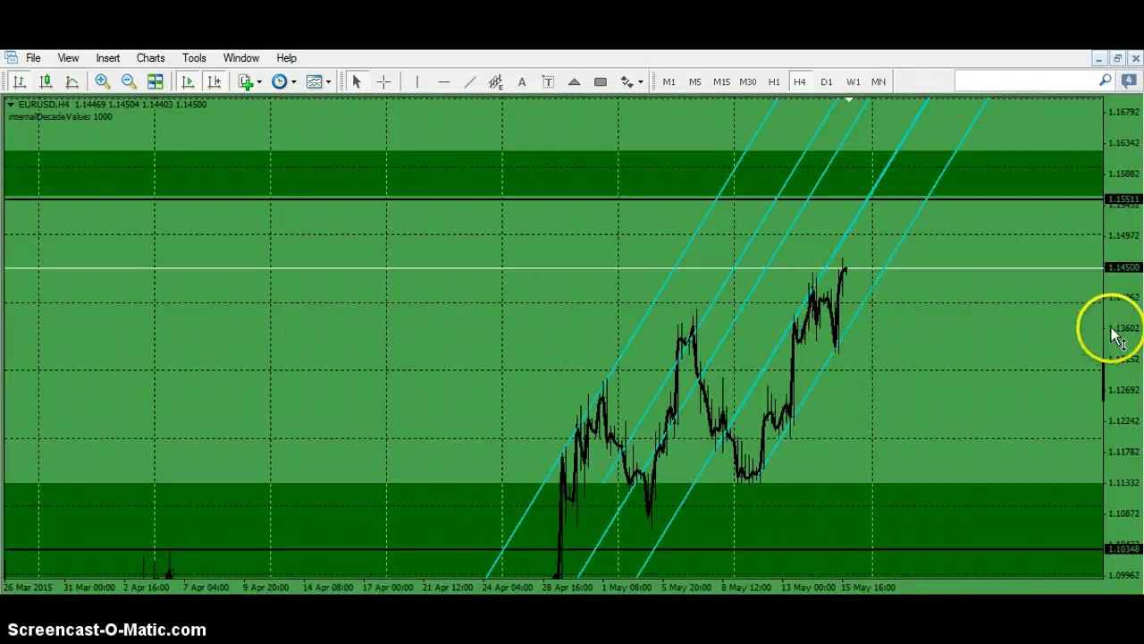
left_click_drag(1114, 327, 952, 420)
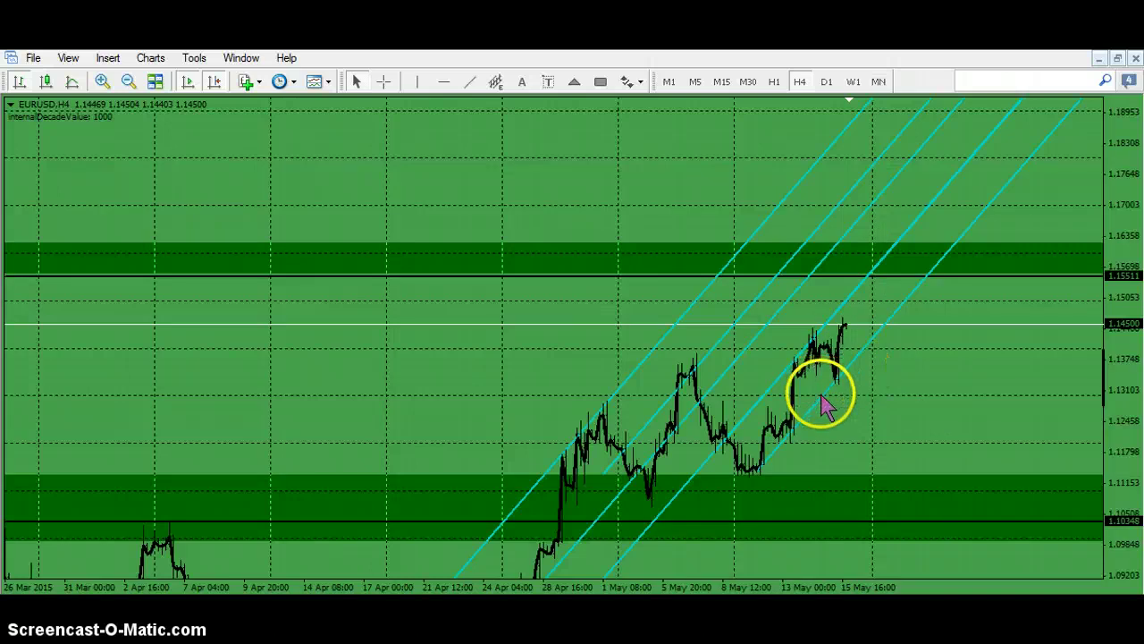
left_click_drag(1111, 393, 1110, 339)
left_click_drag(912, 390, 876, 355)
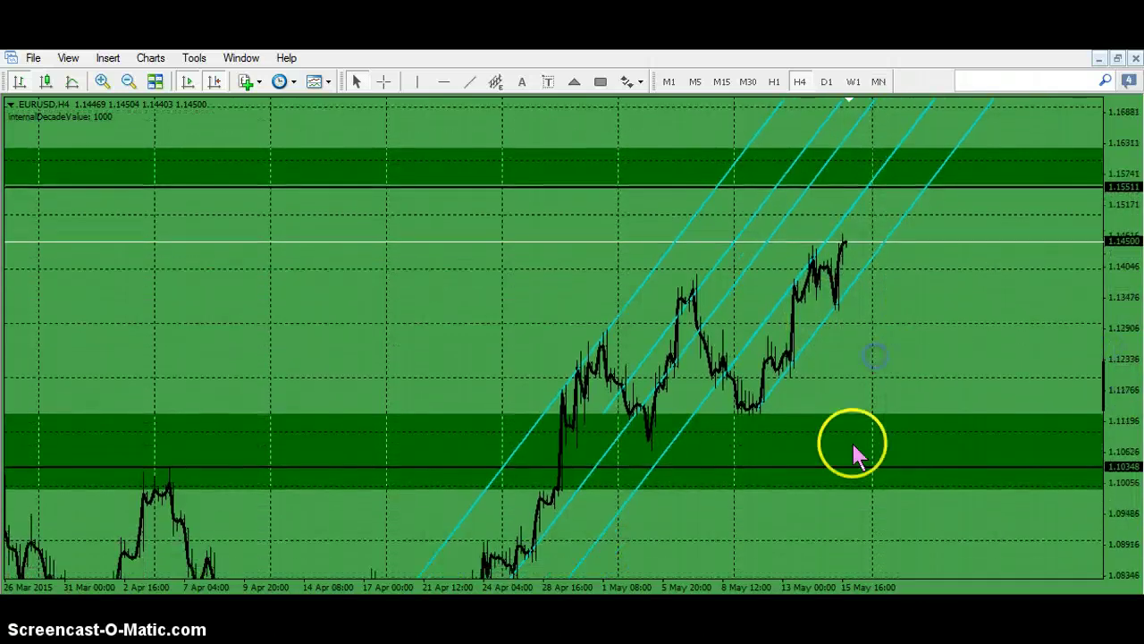
double_click(777, 379)
Step: Draw a small filled rectangle along the 12–13 May lows, from about 1.1214 down to 1.1200 and extending to 14 May
key("plus")
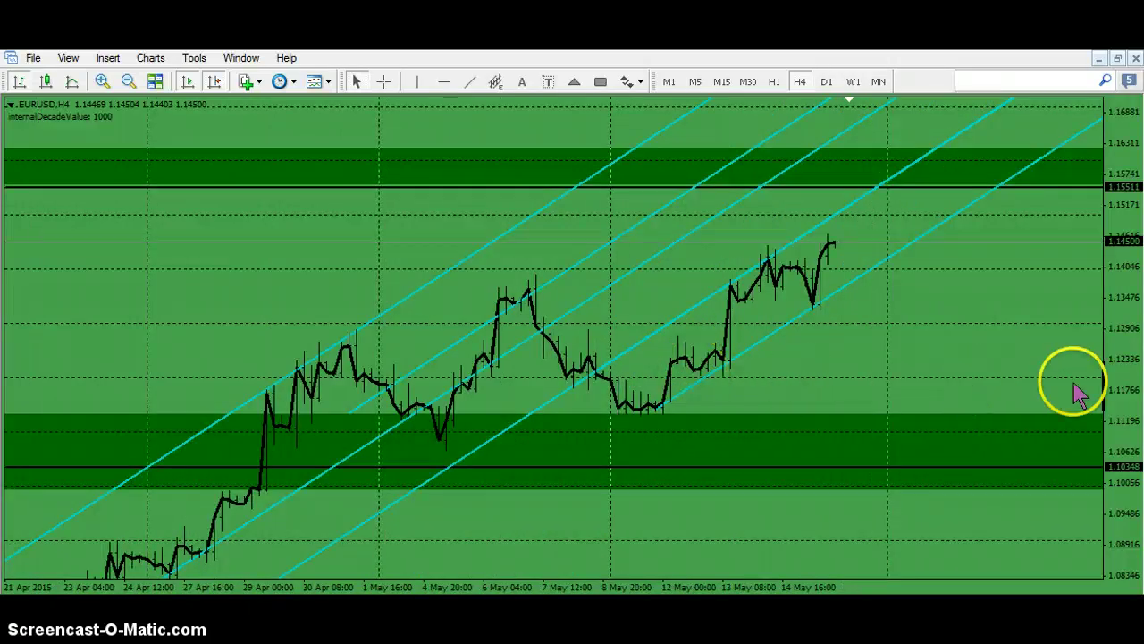
left_click(1116, 385)
left_click_drag(1118, 390, 1095, 207)
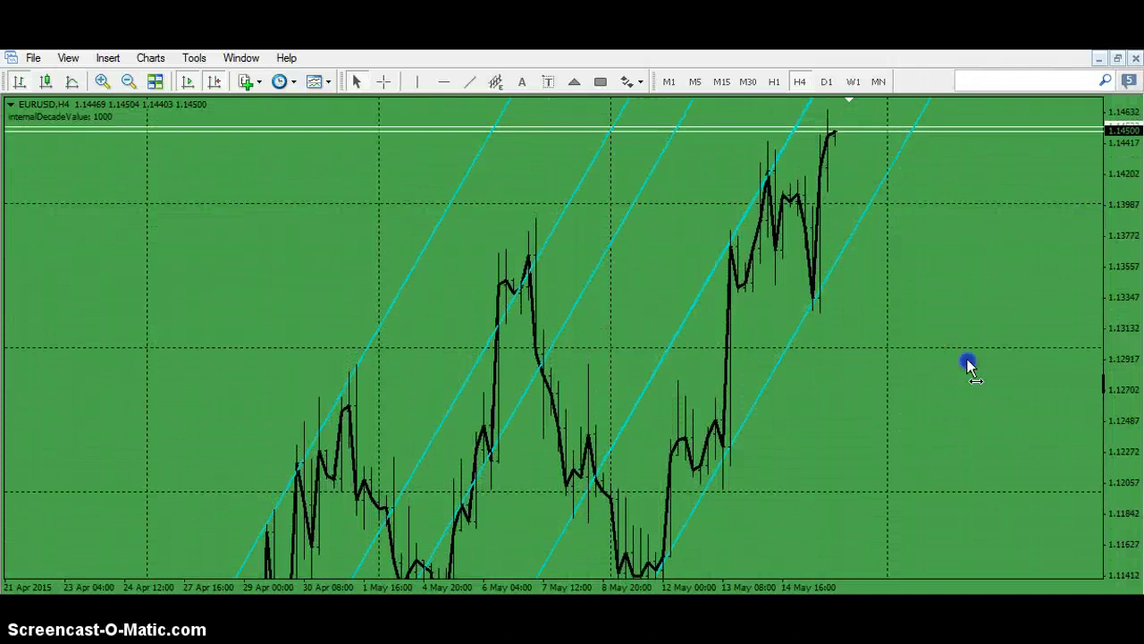
left_click_drag(969, 365, 923, 300)
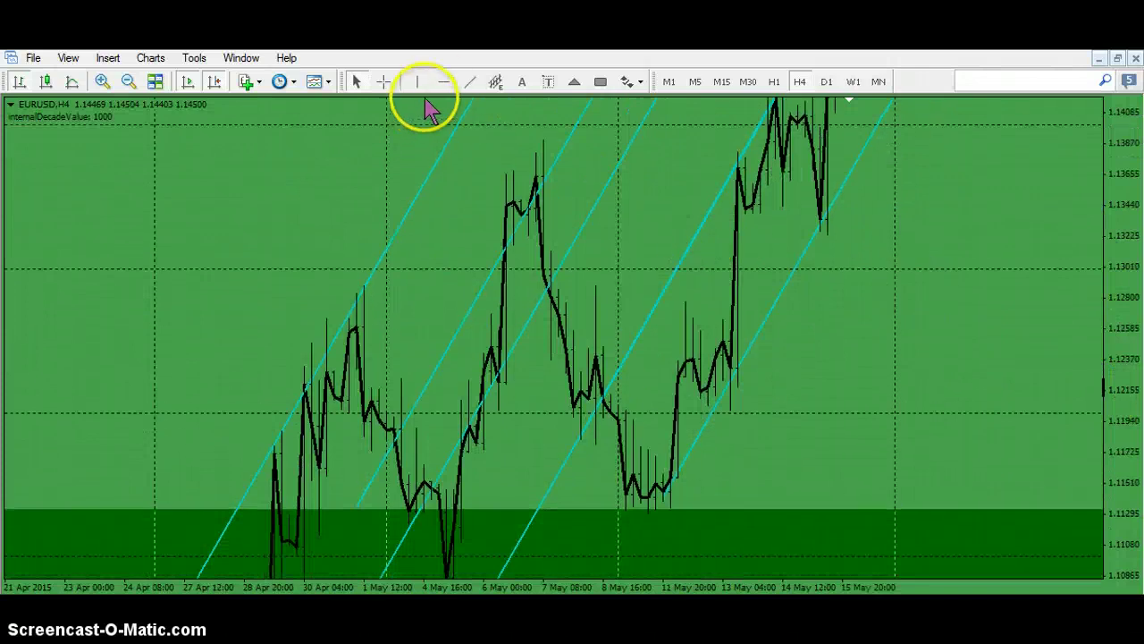
left_click(600, 81)
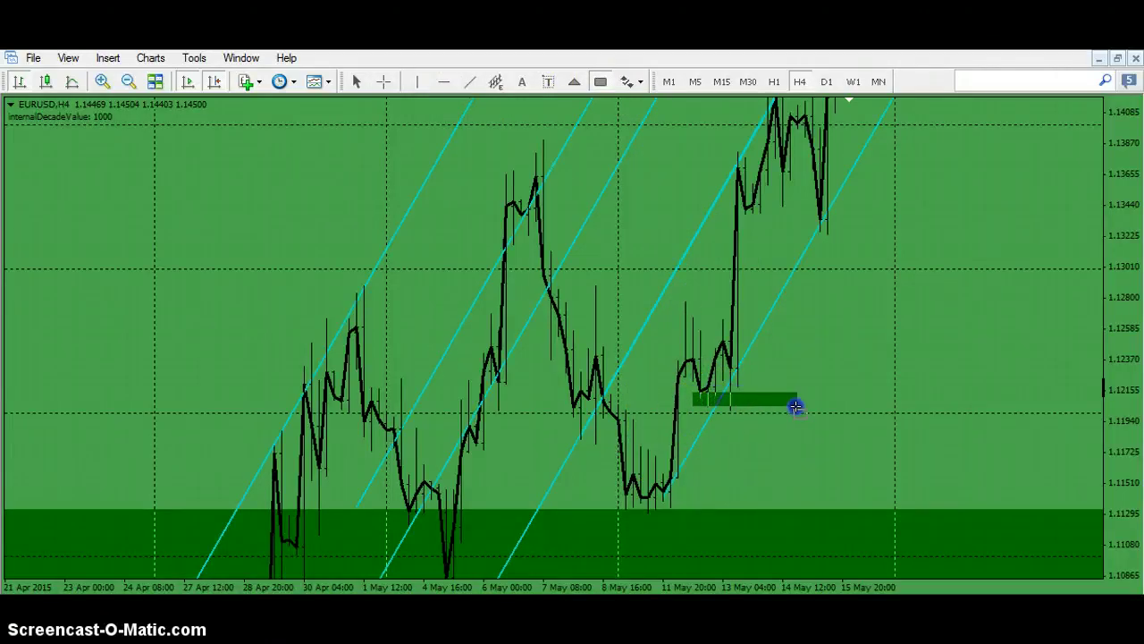
left_click(718, 402)
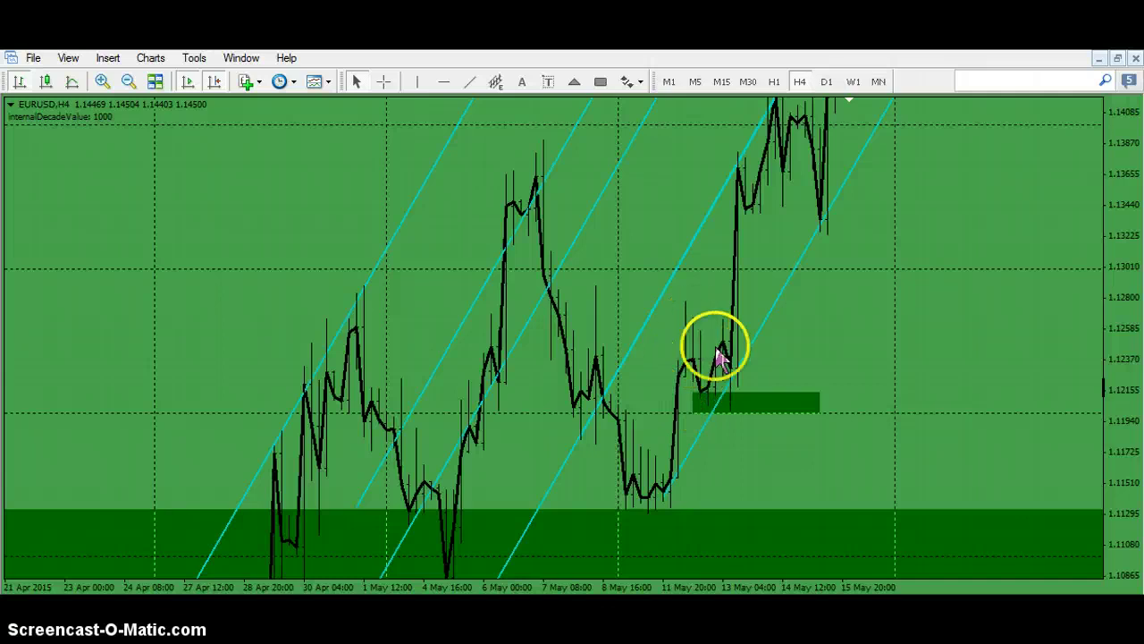
Step: Draw a horizontal line at about 1.12615 along the 12–13 May swing highs, above the small rectangle
mouse_move(712, 399)
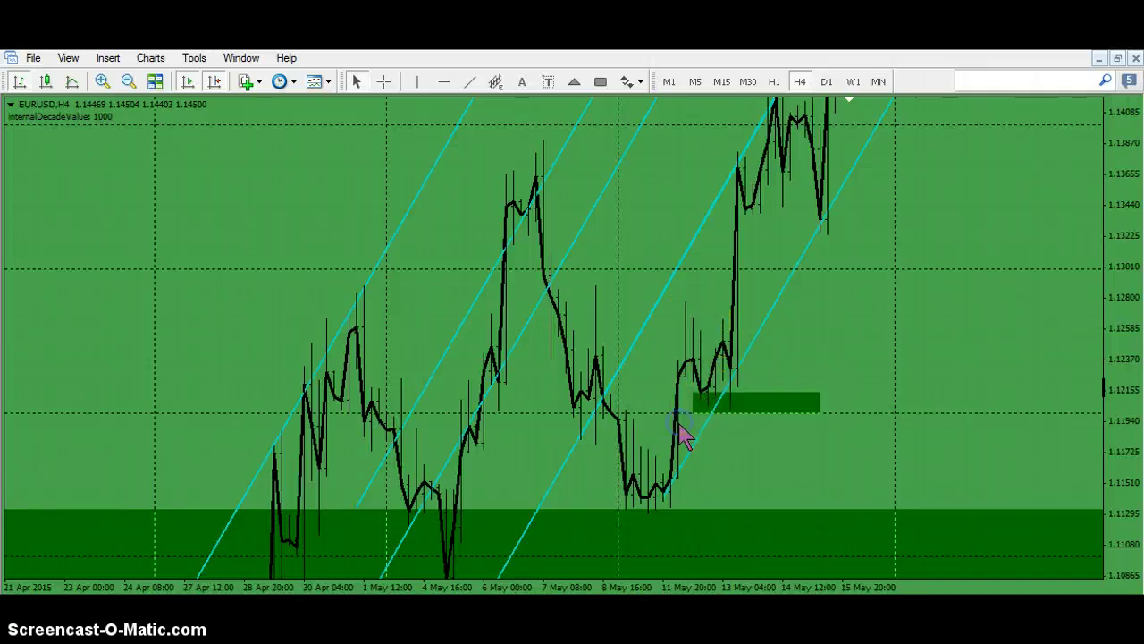
key("plus")
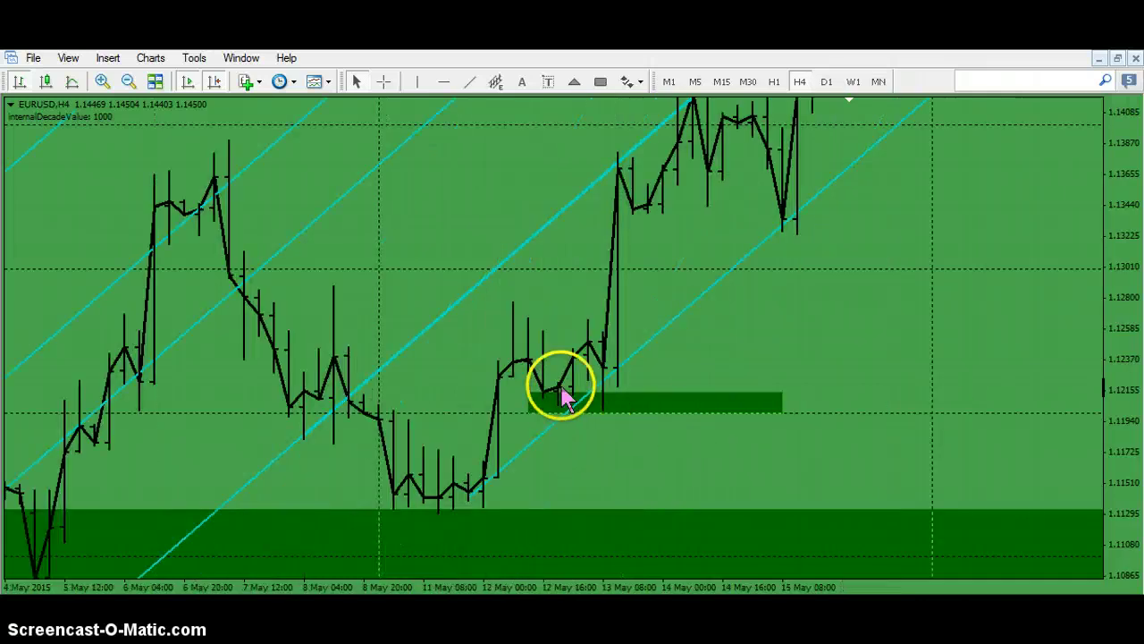
mouse_move(560, 394)
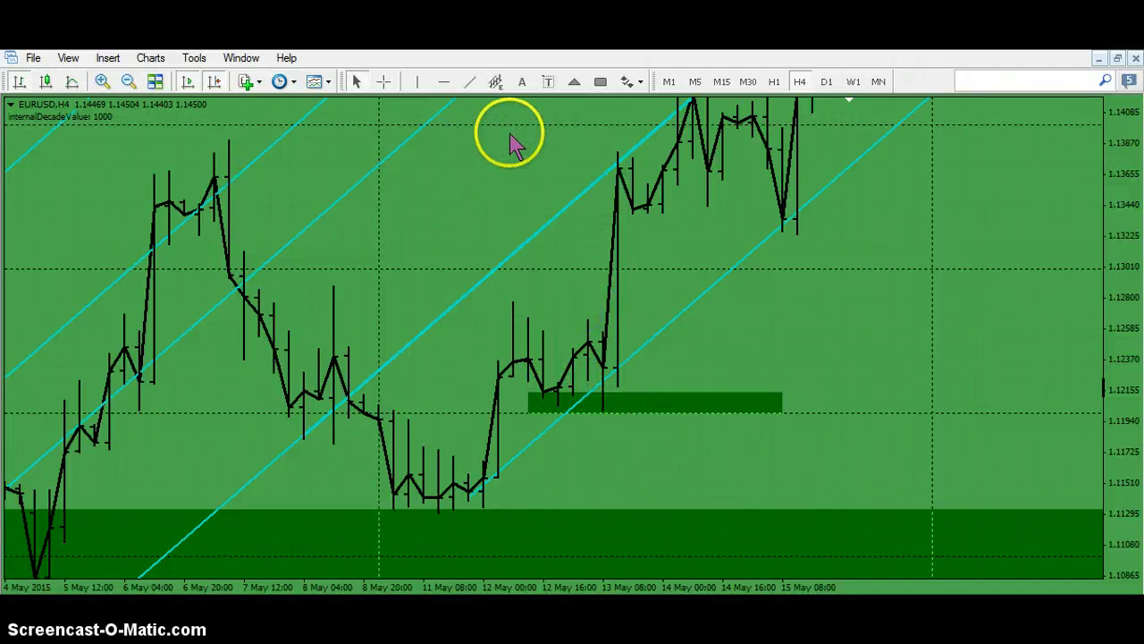
left_click(443, 81)
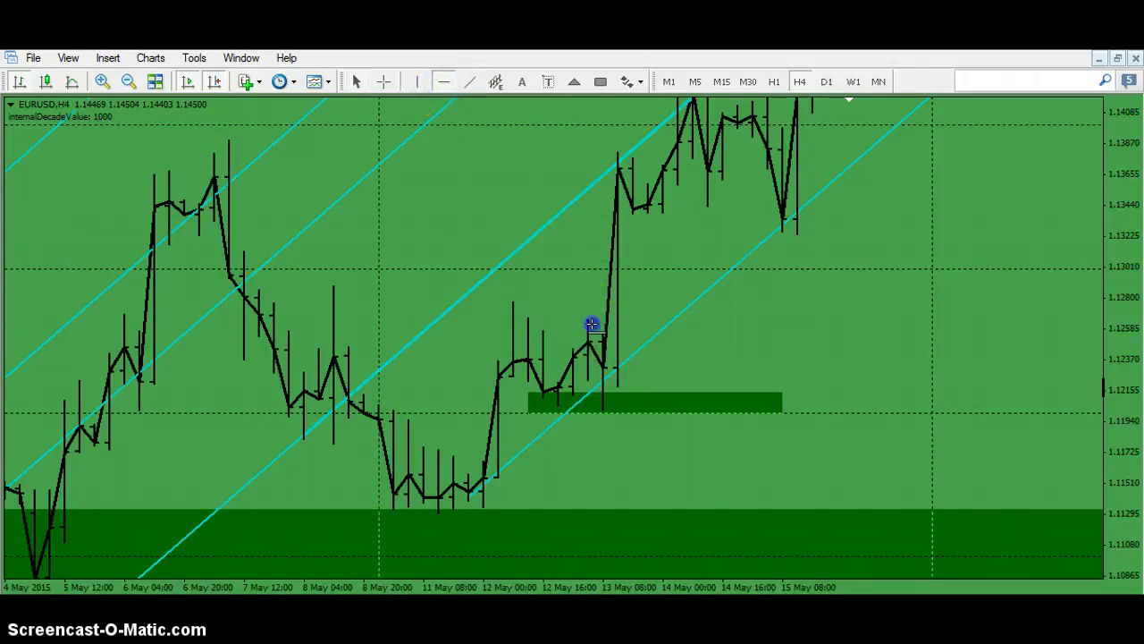
left_click(521, 324)
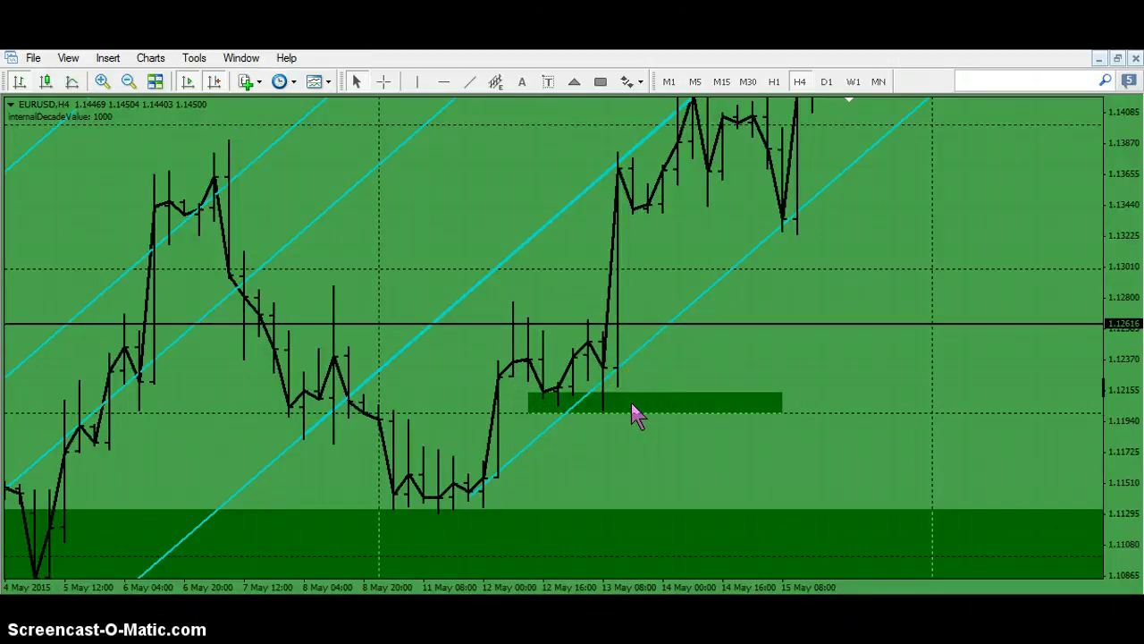
Step: Duplicate the small filled rectangle at the 12–13 May lows and place the copy just above it, around 1.1223
double_click(593, 411)
double_click(646, 407)
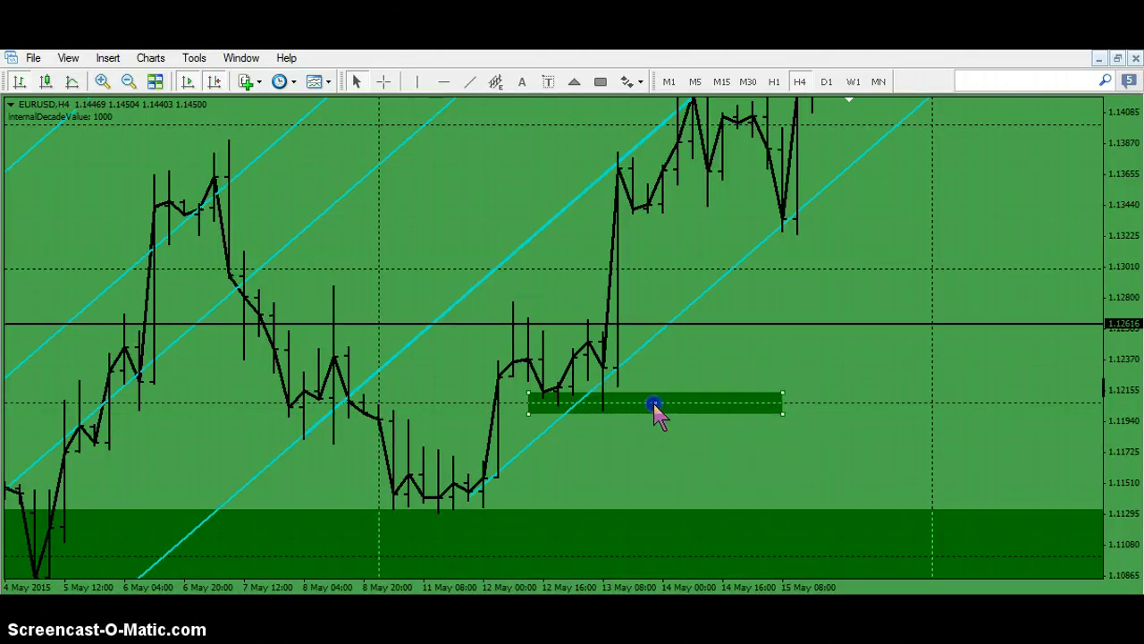
mouse_move(654, 406)
left_mouse_down()
mouse_move(631, 429)
mouse_move(601, 433)
mouse_move(614, 388)
mouse_move(621, 426)
mouse_move(614, 391)
mouse_move(616, 414)
mouse_move(639, 412)
left_mouse_up()
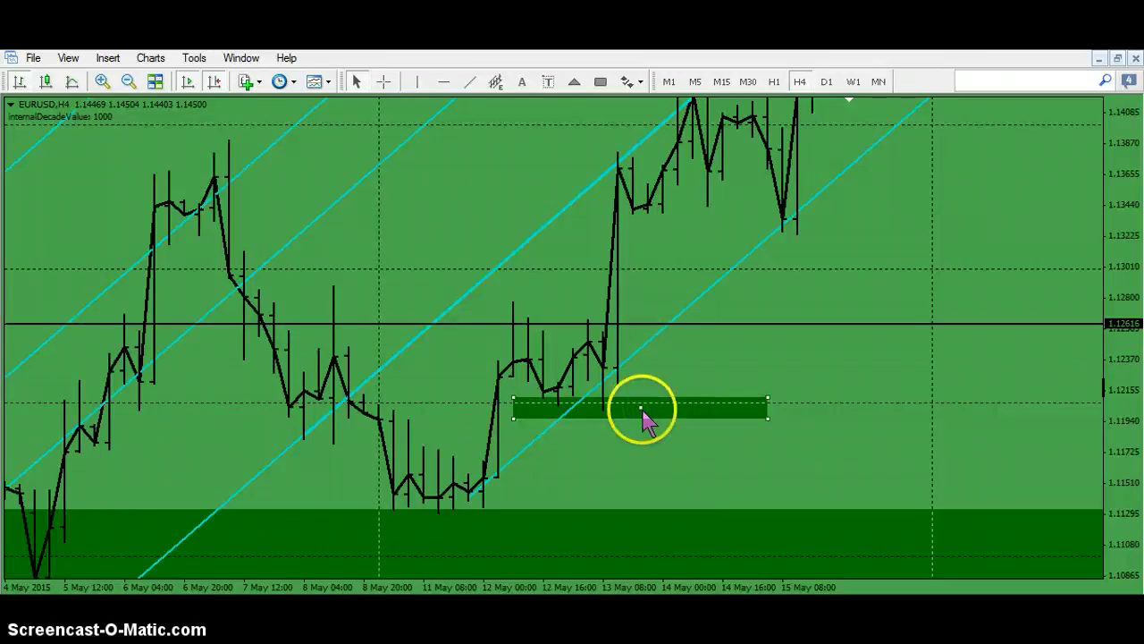
left_click_drag(644, 408, 645, 406)
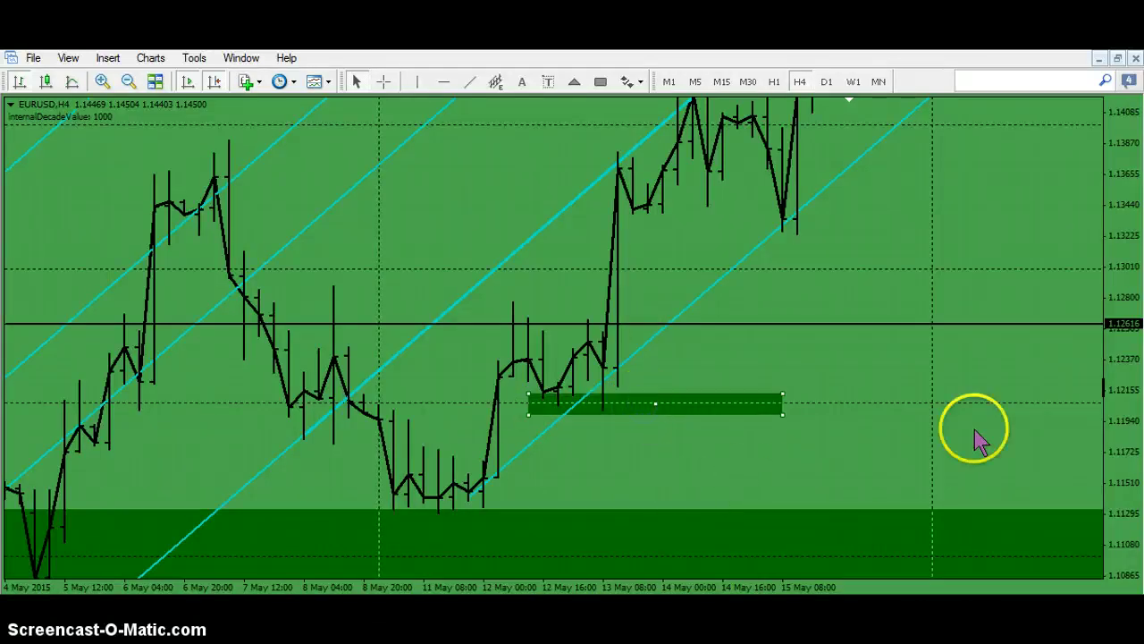
left_click_drag(1133, 394, 1130, 414)
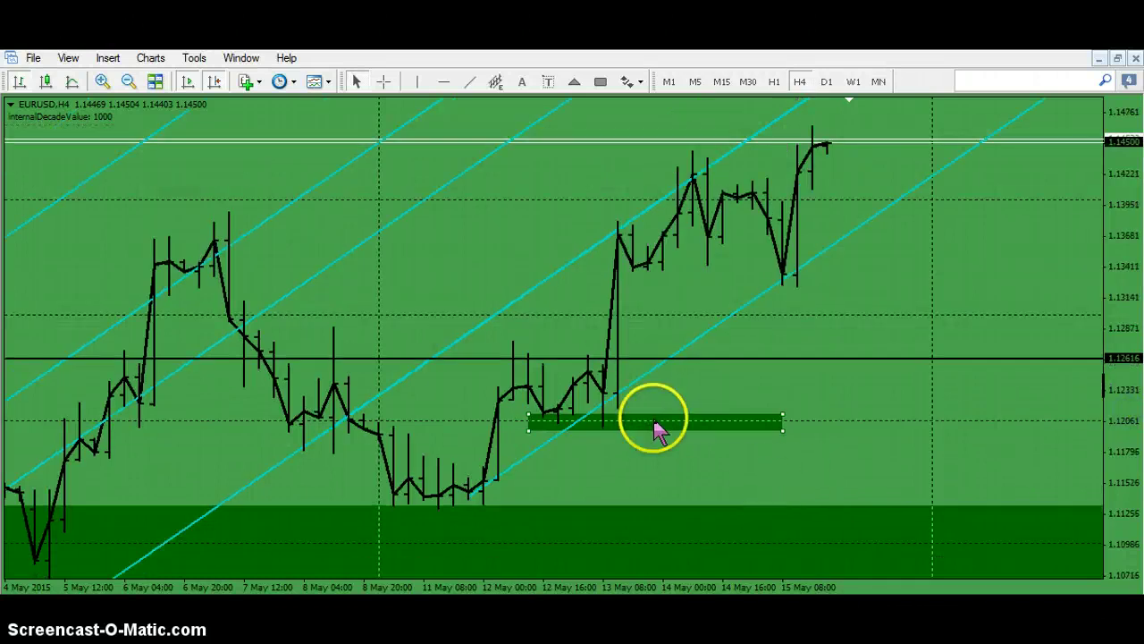
mouse_move(653, 424)
left_mouse_down()
mouse_move(657, 398)
mouse_move(648, 404)
left_mouse_up()
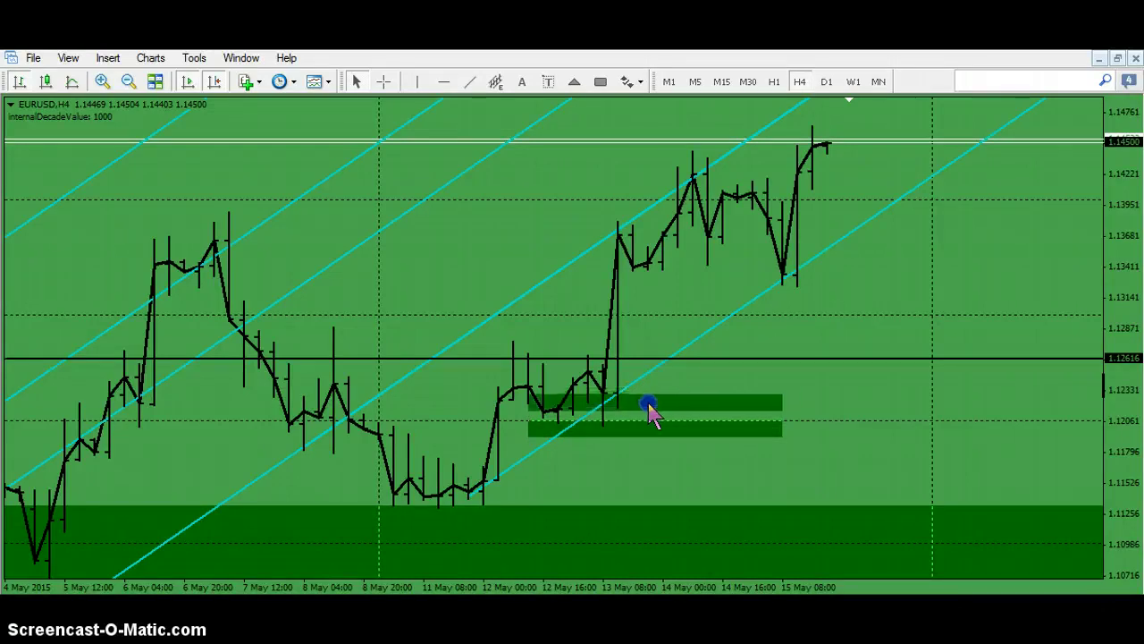
Step: Stretch the upper rectangle copy and rest it on the 1.12616 horizontal line, reaching up to about 1.1304
left_click(658, 402)
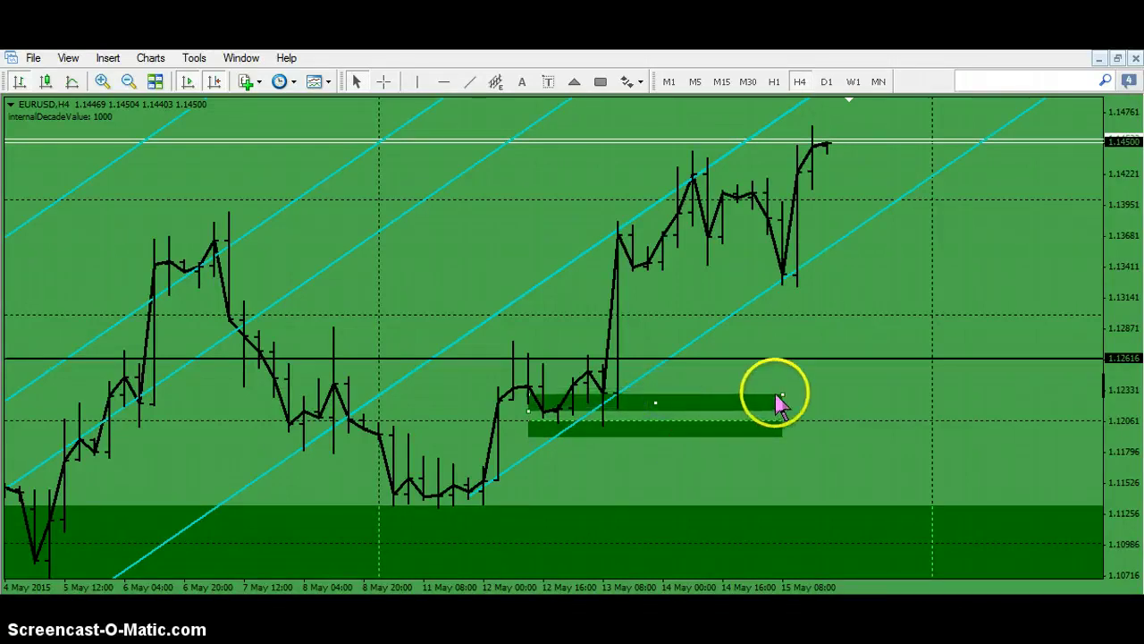
left_click_drag(780, 395, 787, 361)
left_click_drag(664, 388, 653, 336)
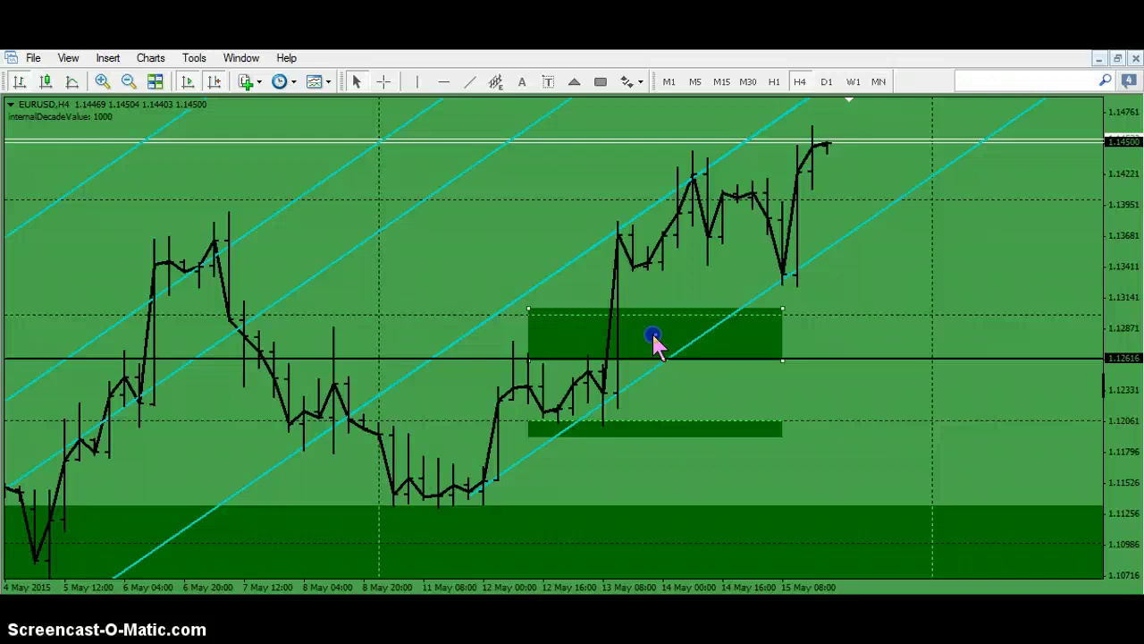
left_click_drag(653, 337, 653, 337)
Step: Move both rectangles beyond the 15 May low, trimming the taller one to about 1.1332–1.1305 and setting the thin one just beneath it
mouse_move(656, 430)
left_mouse_down()
mouse_move(674, 379)
mouse_move(672, 394)
left_mouse_up()
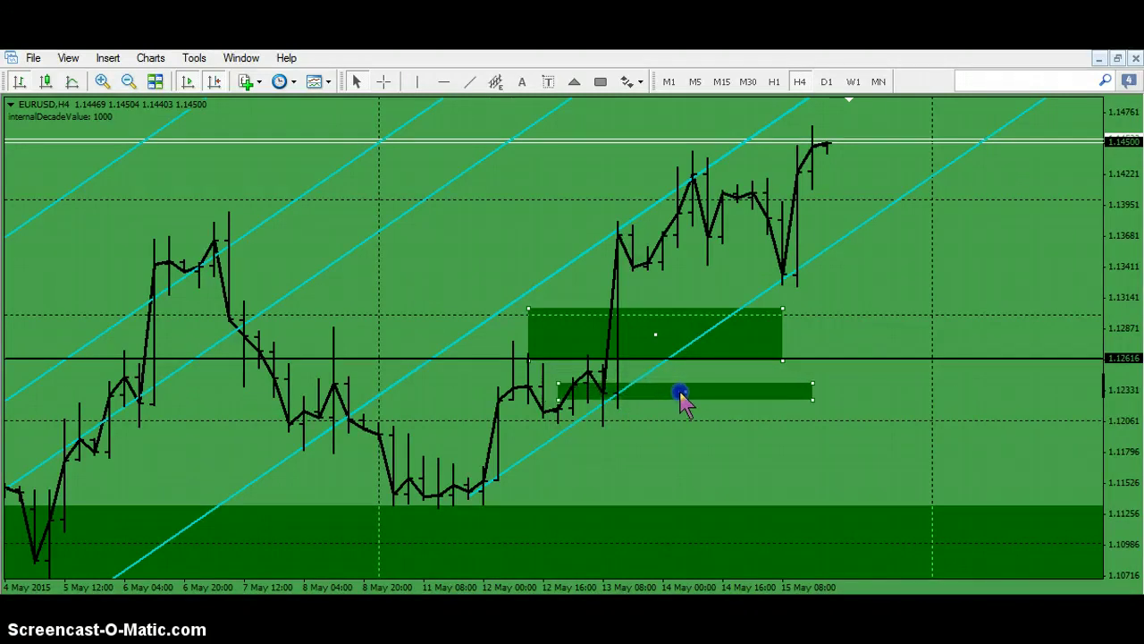
left_click_drag(928, 288, 844, 405)
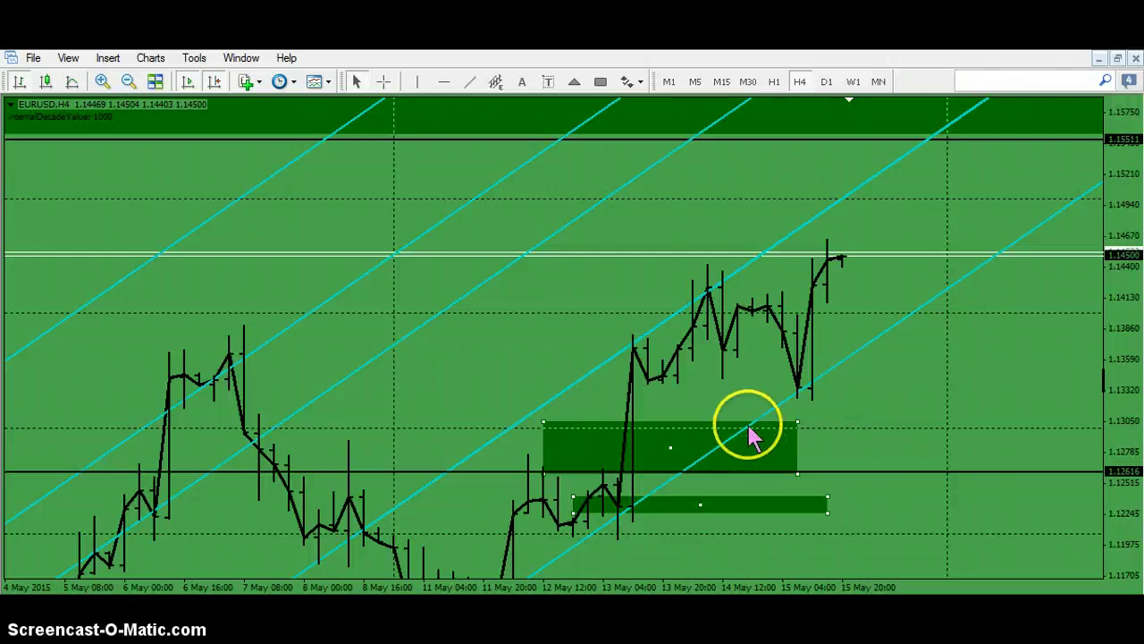
left_click(673, 445)
left_click_drag(673, 444, 916, 420)
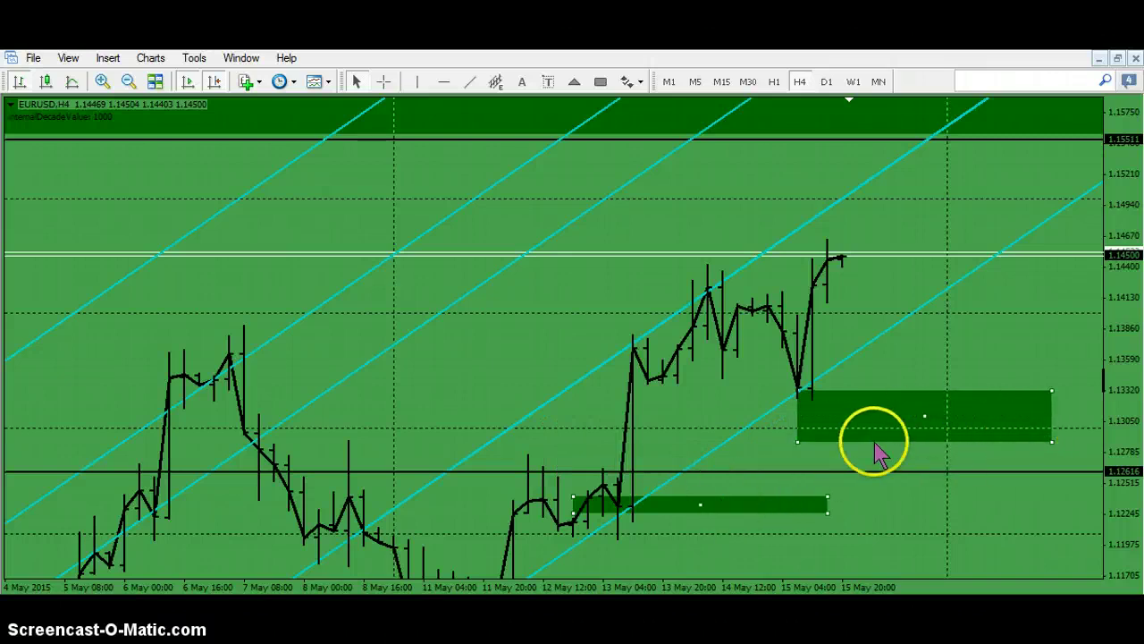
left_click_drag(798, 440, 802, 423)
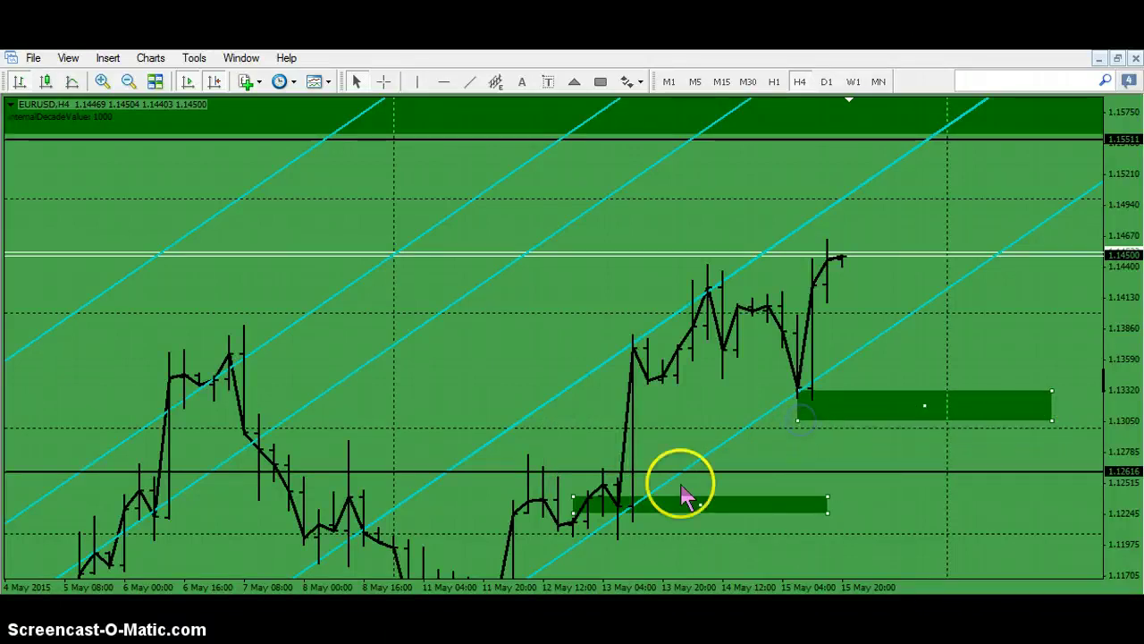
left_click_drag(700, 506, 981, 438)
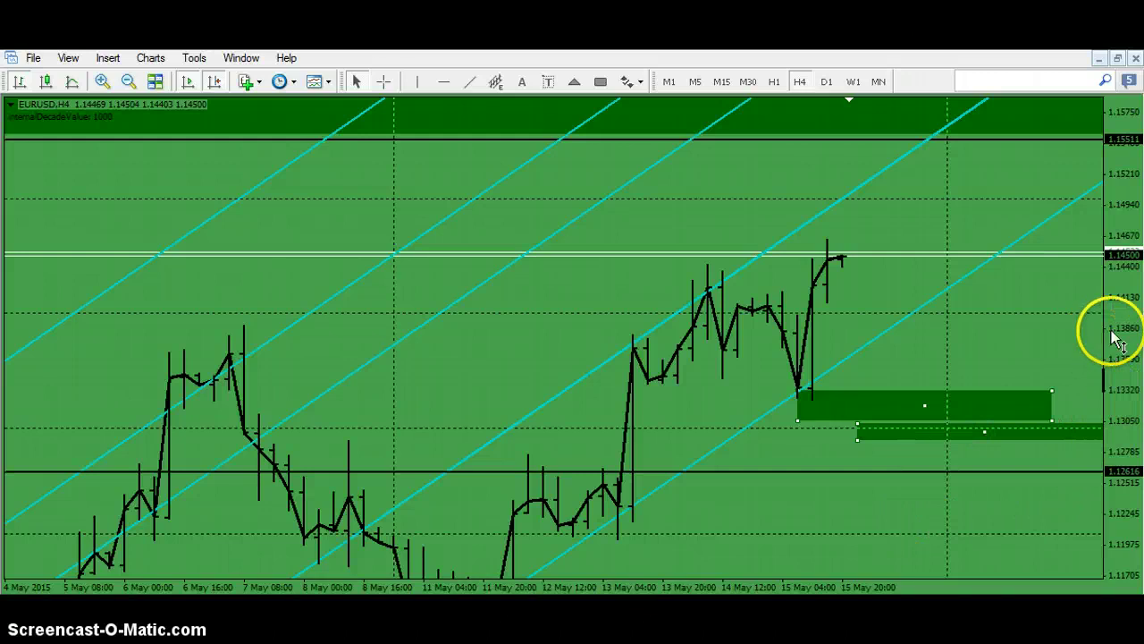
Step: Draw a second horizontal line at about 1.12393 along the 12 May closing highs
left_click_drag(1055, 349, 930, 315)
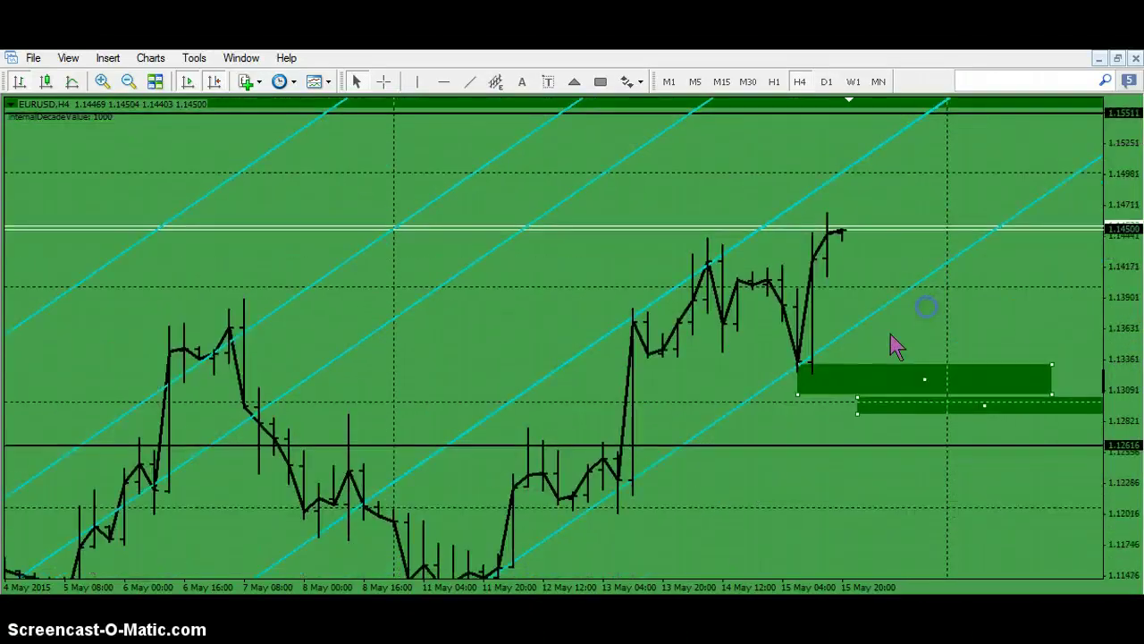
left_click_drag(799, 494, 743, 438)
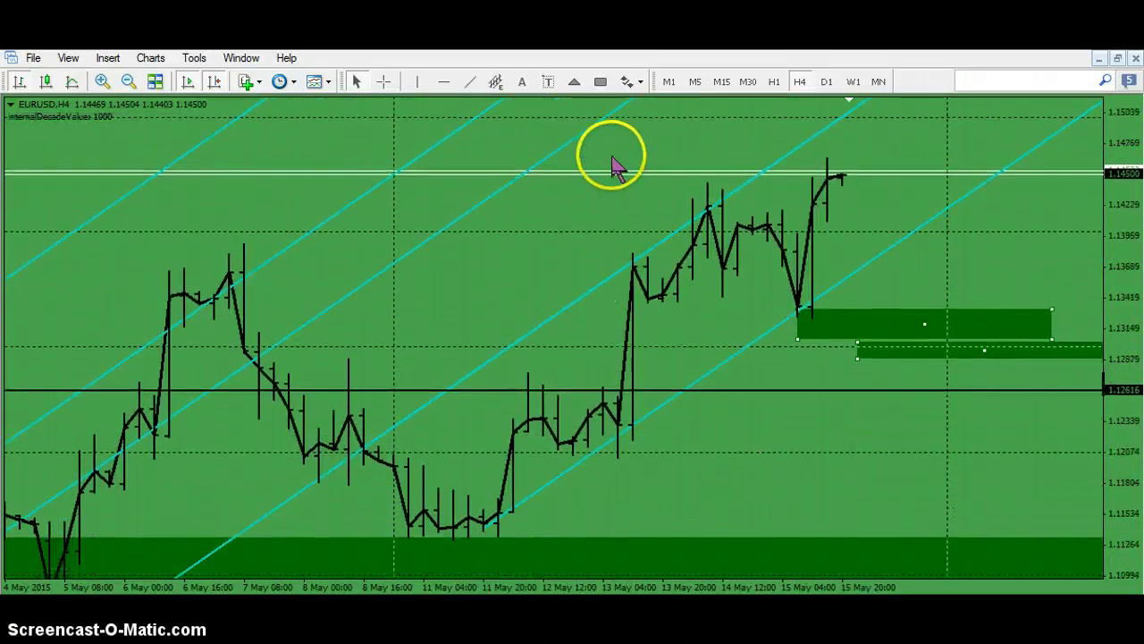
left_click(445, 83)
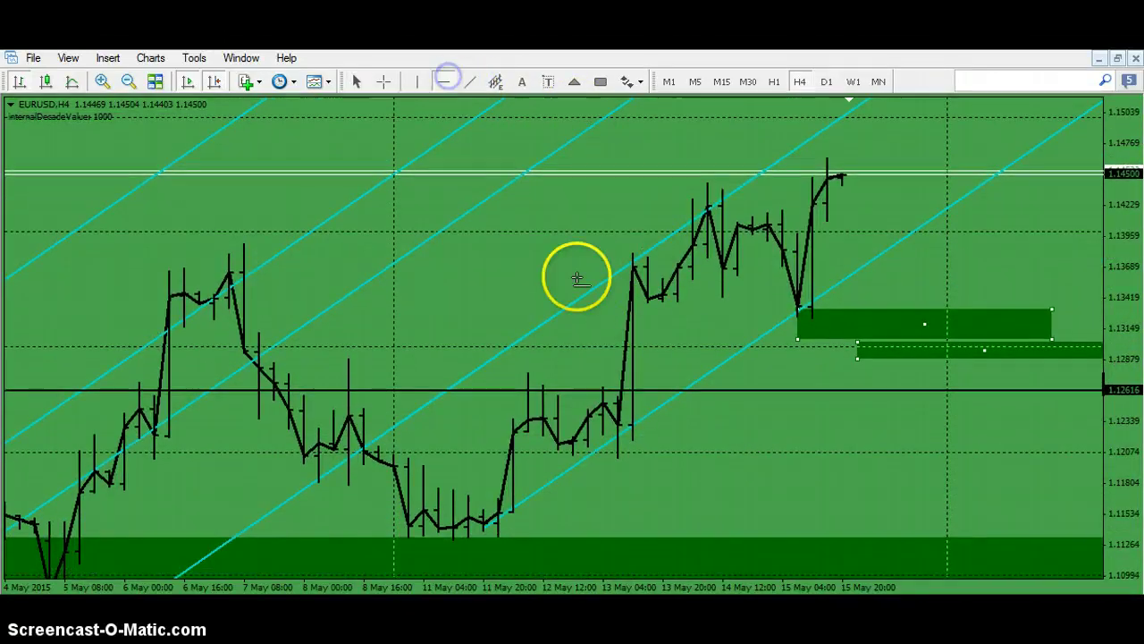
left_click(533, 415)
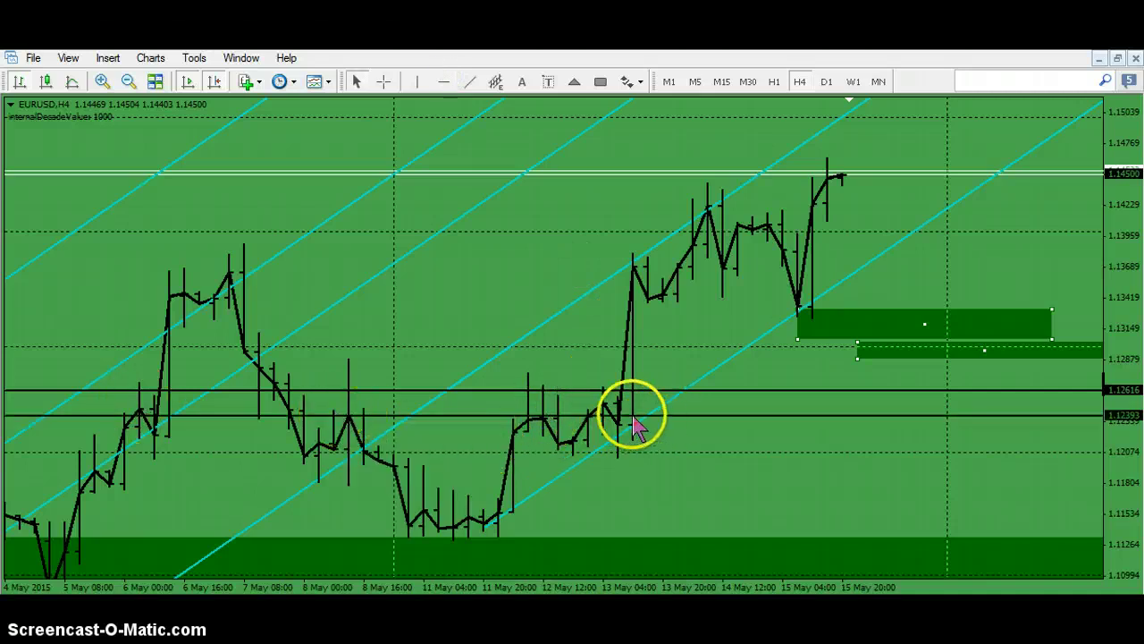
Step: Draw a descending trend line from the 7 May high at about 1.1361 down to about 1.1065 on 12 May
left_click_drag(1119, 403, 1118, 414)
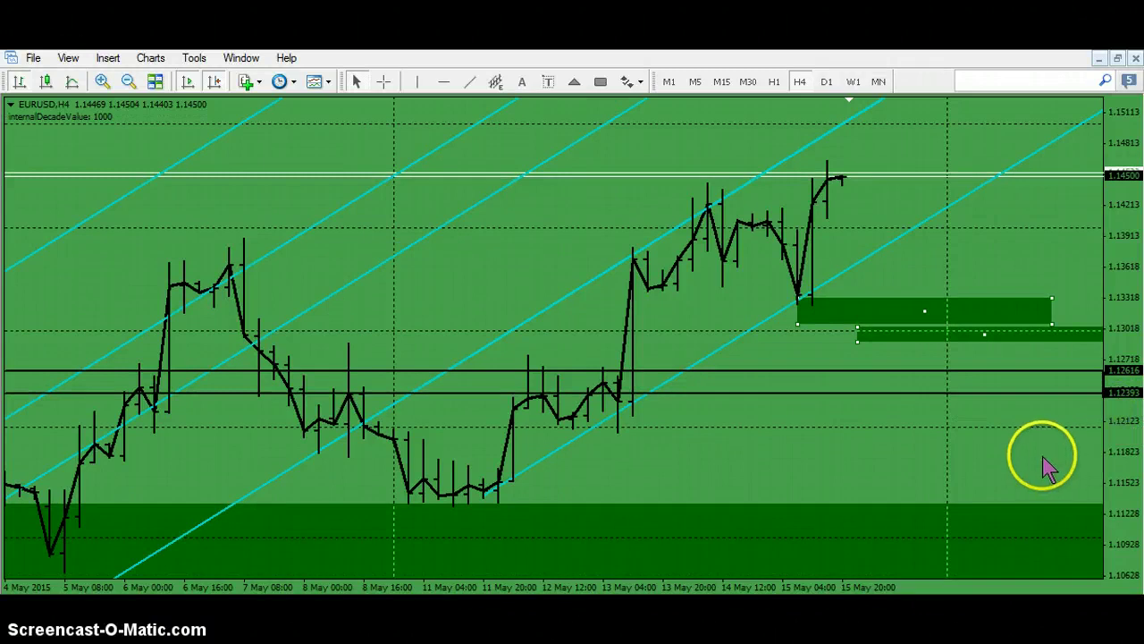
left_click(798, 433)
key("minus")
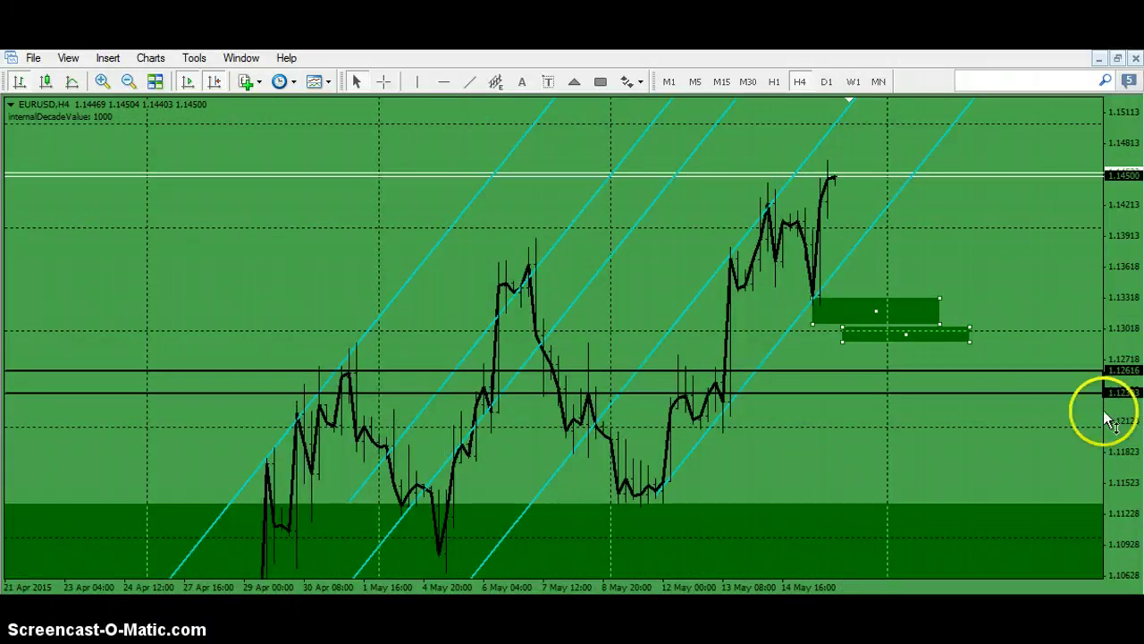
left_click_drag(1133, 414, 1083, 472)
left_click_drag(877, 387, 854, 363)
left_click(711, 205)
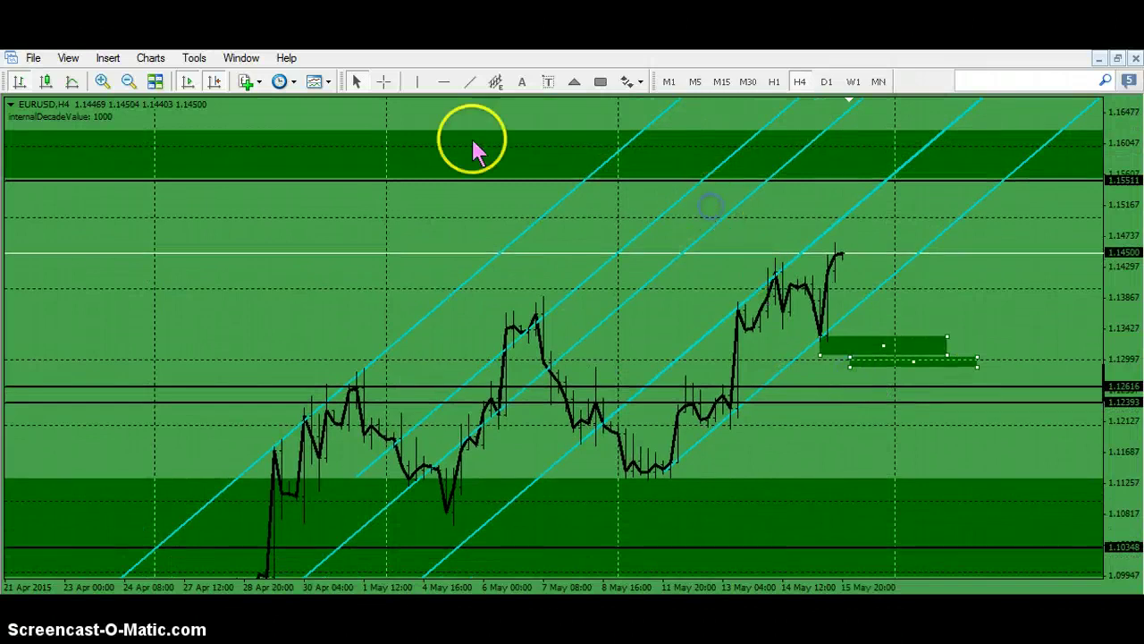
left_click(471, 82)
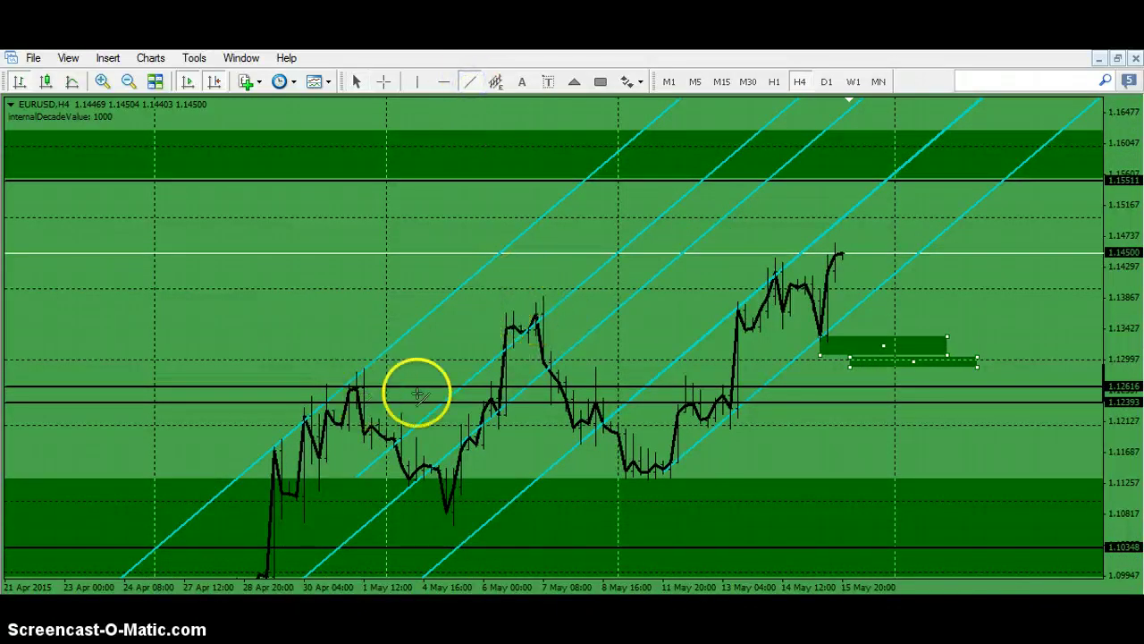
left_click_drag(537, 316, 686, 525)
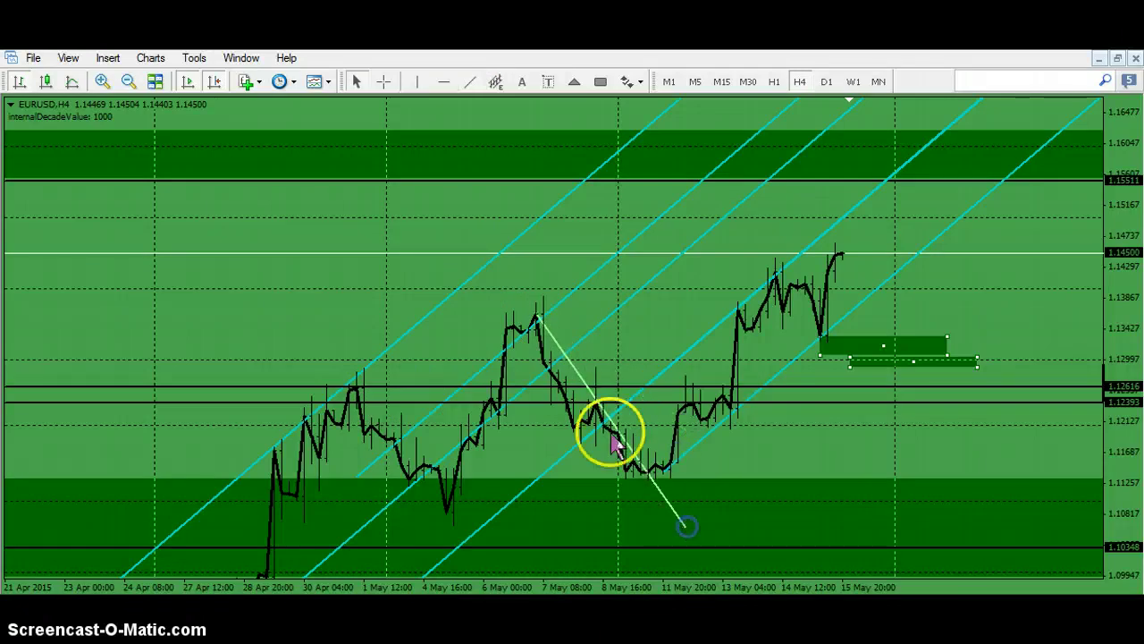
Step: Duplicate the descending trend line in parallel four times: two across the 12–13 May pullback and two across the 14–15 May pullback
double_click(570, 354)
left_click_drag(615, 425, 988, 332)
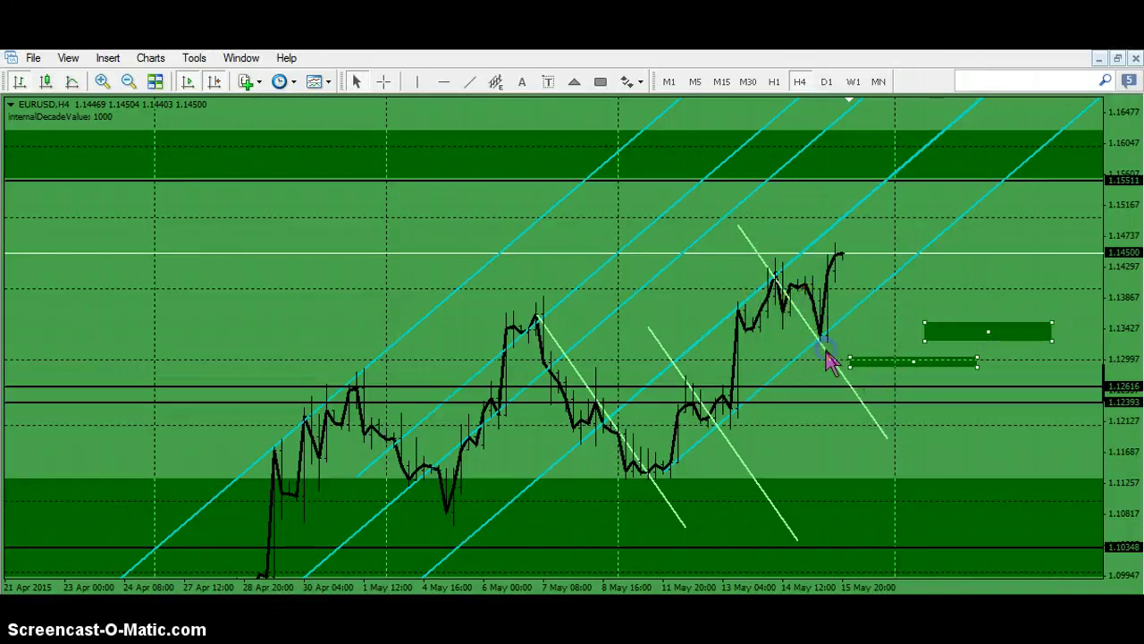
left_click_drag(821, 329, 826, 318)
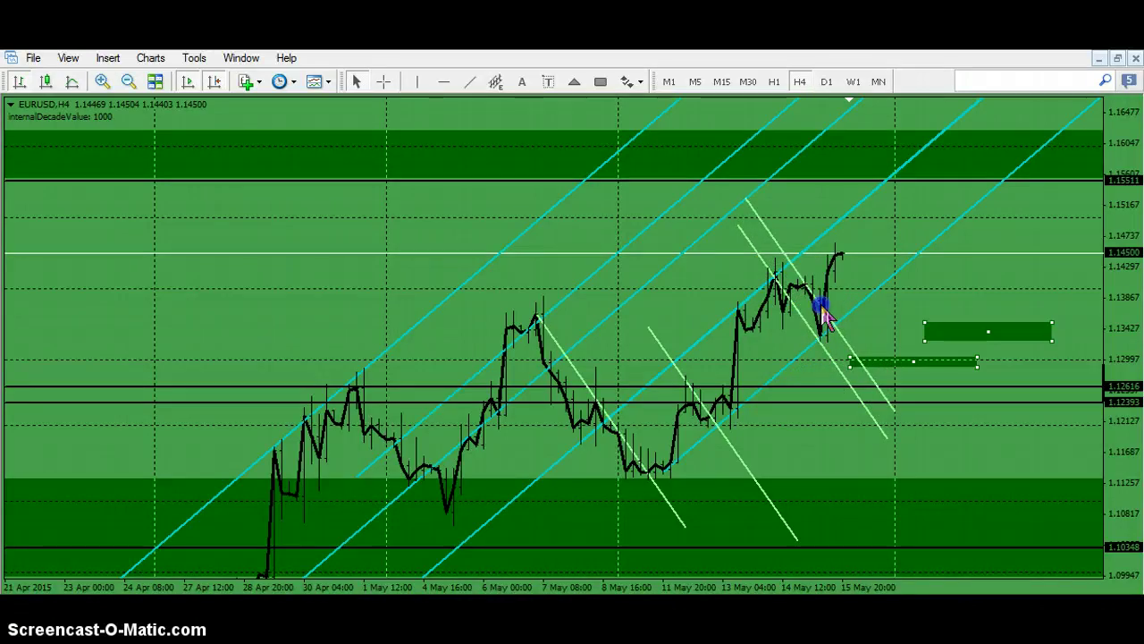
double_click(828, 318)
left_click_drag(791, 345, 722, 393)
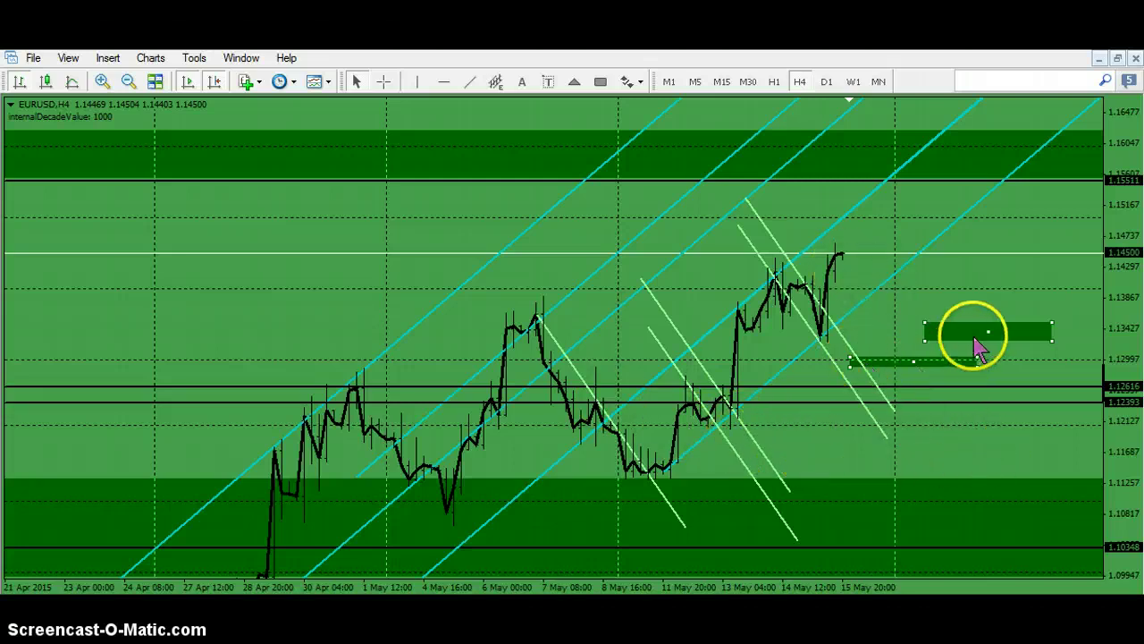
Step: Move the taller rectangle directly beneath the thin one, from about 1.1283 down to 1.1256 on the 1.12616 line
left_click_drag(981, 333, 883, 360)
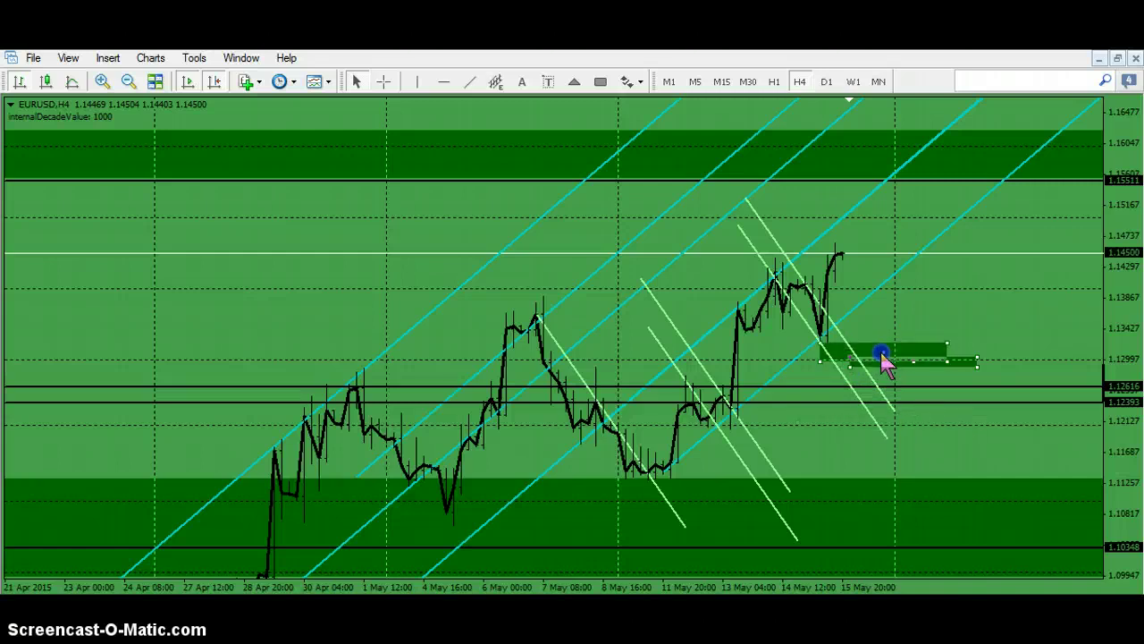
left_click_drag(883, 360, 911, 384)
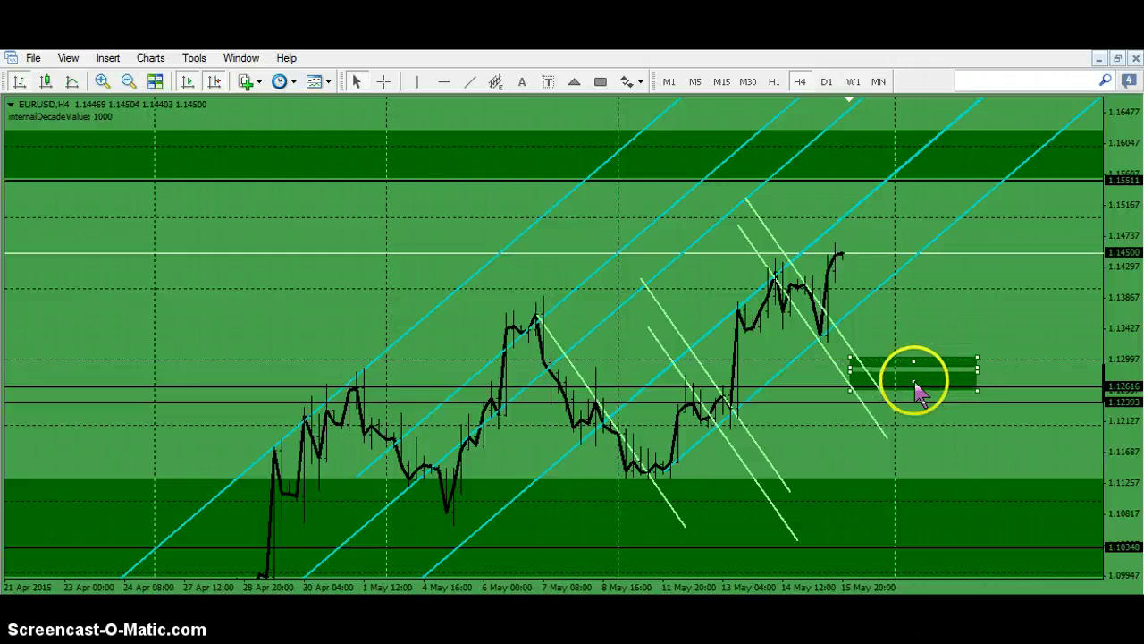
Step: Examine how the descending trend lines, rectangles and horizontal lines fit the pullbacks within the rising channels and wider zones
left_click_drag(1112, 406, 1110, 381)
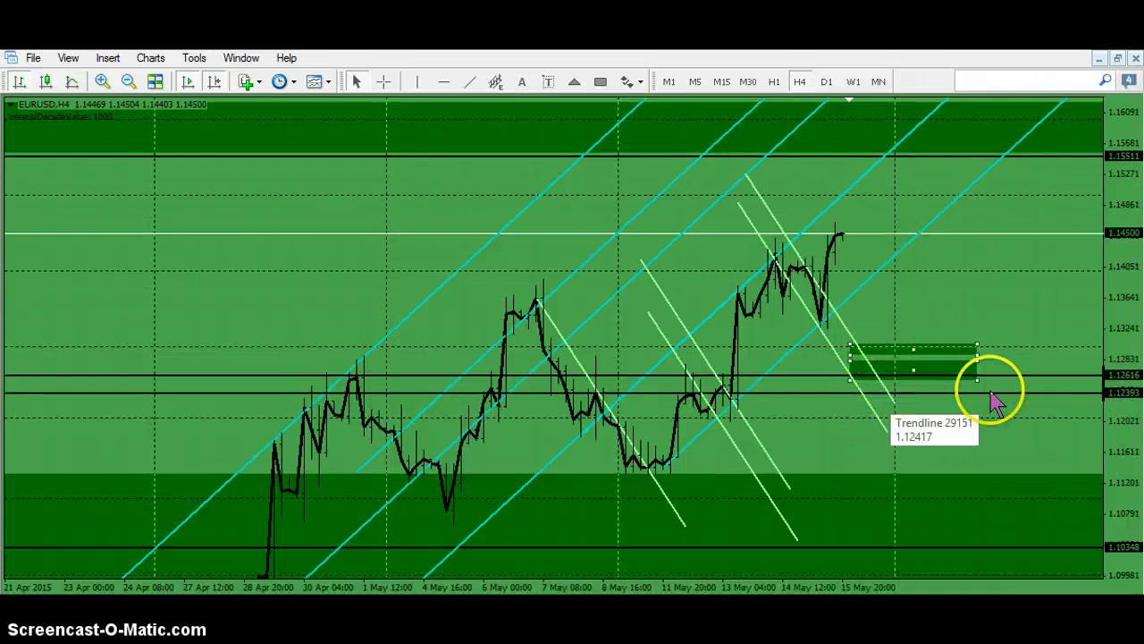
left_click_drag(1111, 347, 1117, 358)
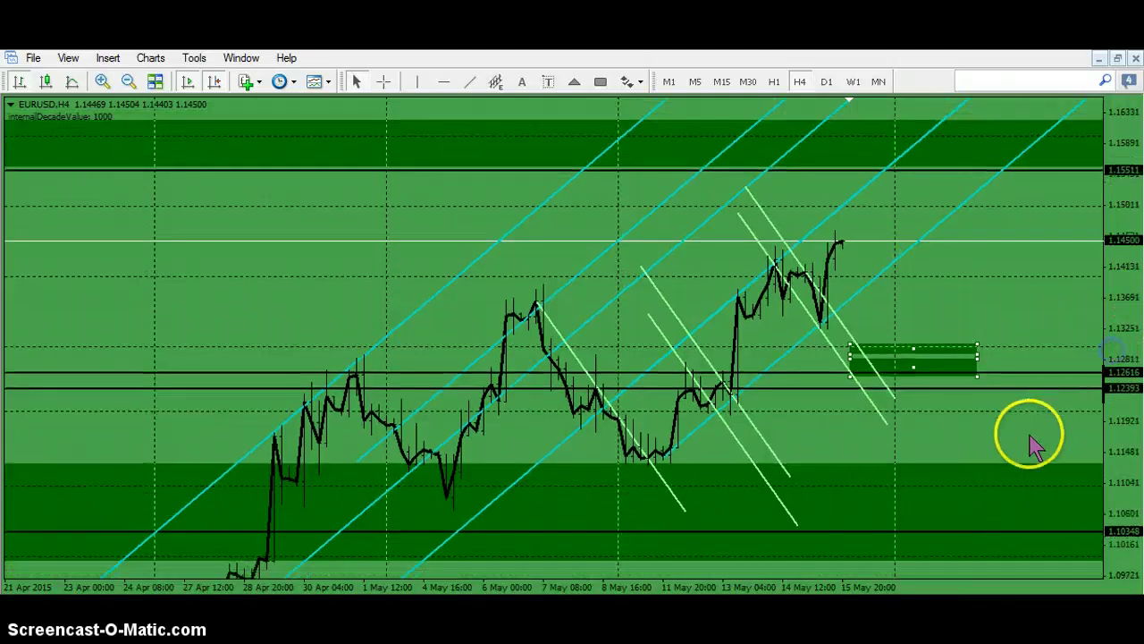
left_click_drag(1010, 437, 1006, 456)
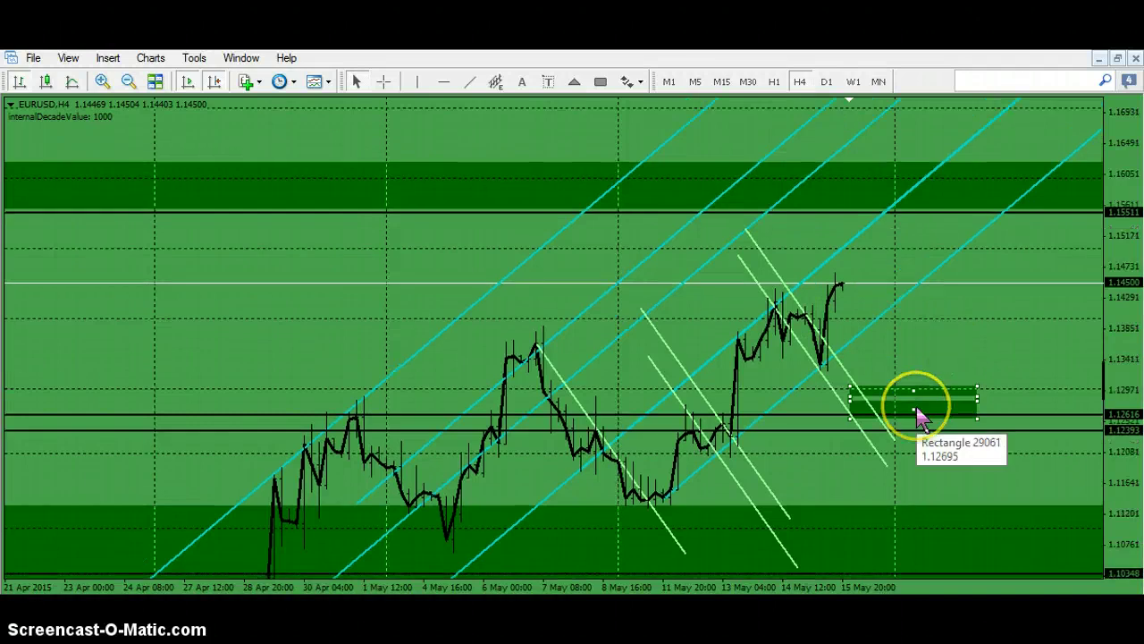
left_click(987, 353)
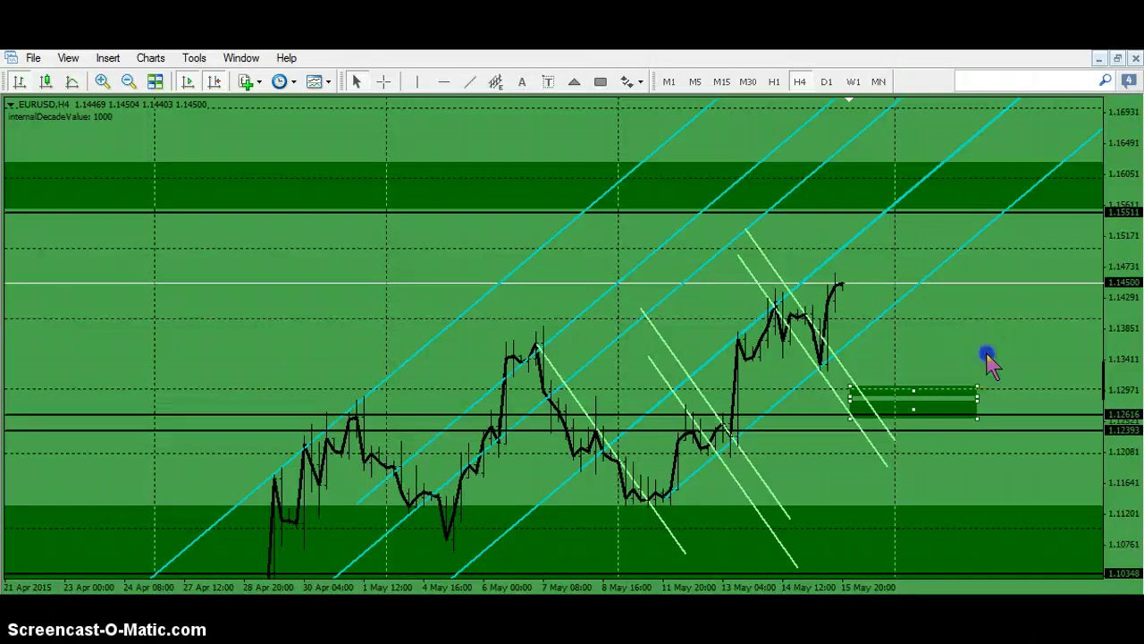
key("minus")
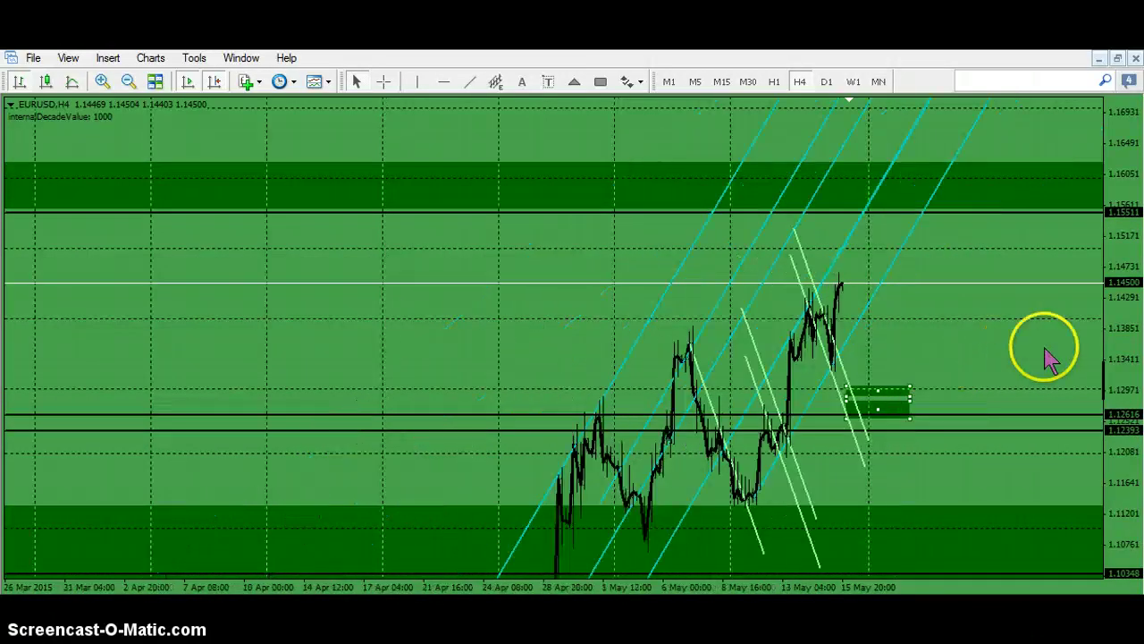
left_click_drag(1114, 327, 1110, 426)
mouse_move(1029, 440)
left_mouse_down()
mouse_move(996, 459)
mouse_move(962, 411)
left_mouse_up()
left_click_drag(814, 436, 647, 518)
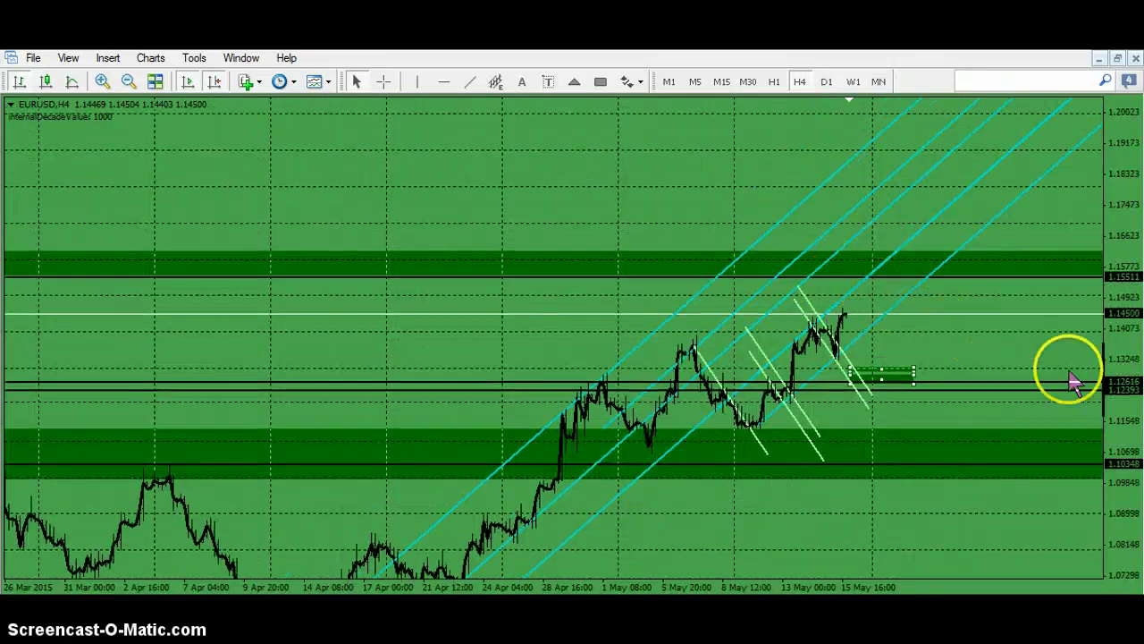
left_click_drag(1119, 384, 1119, 313)
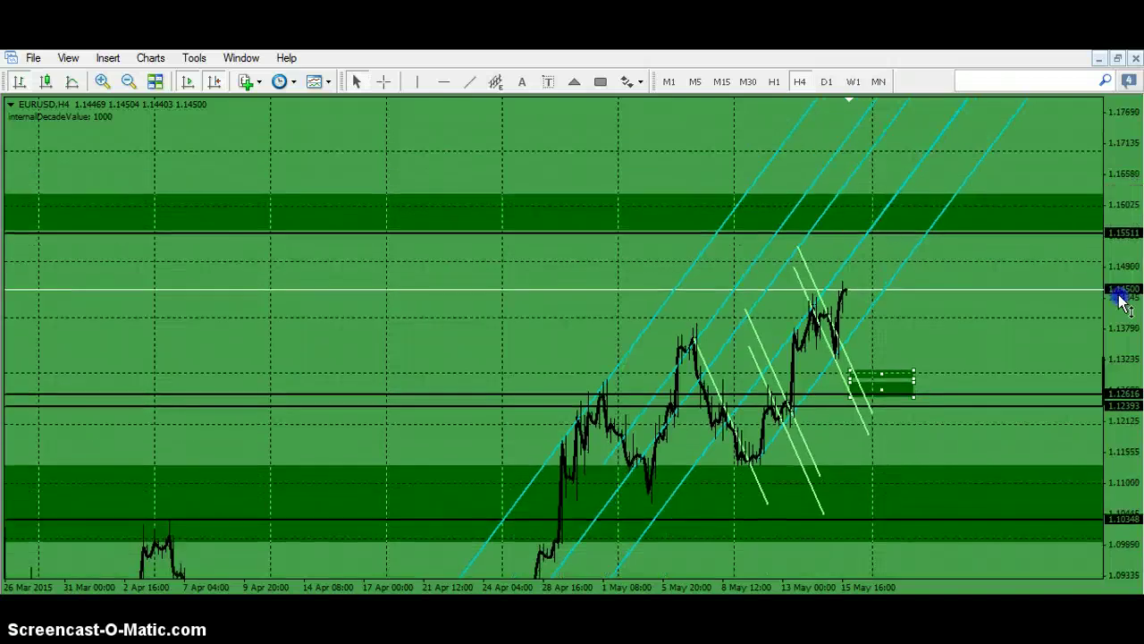
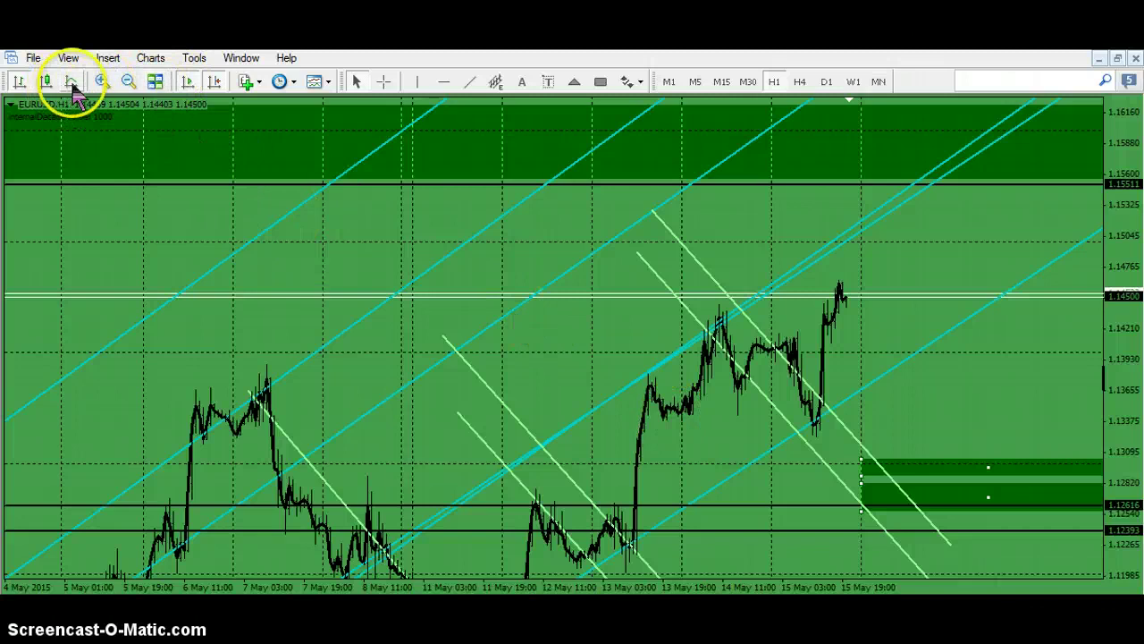
Step: Show price as a line and reshape the taller rectangle to span about 1.1367 to 1.1320, from 6 May past the 15 May low
left_click(72, 81)
left_click_drag(990, 492, 790, 438)
left_click(822, 425)
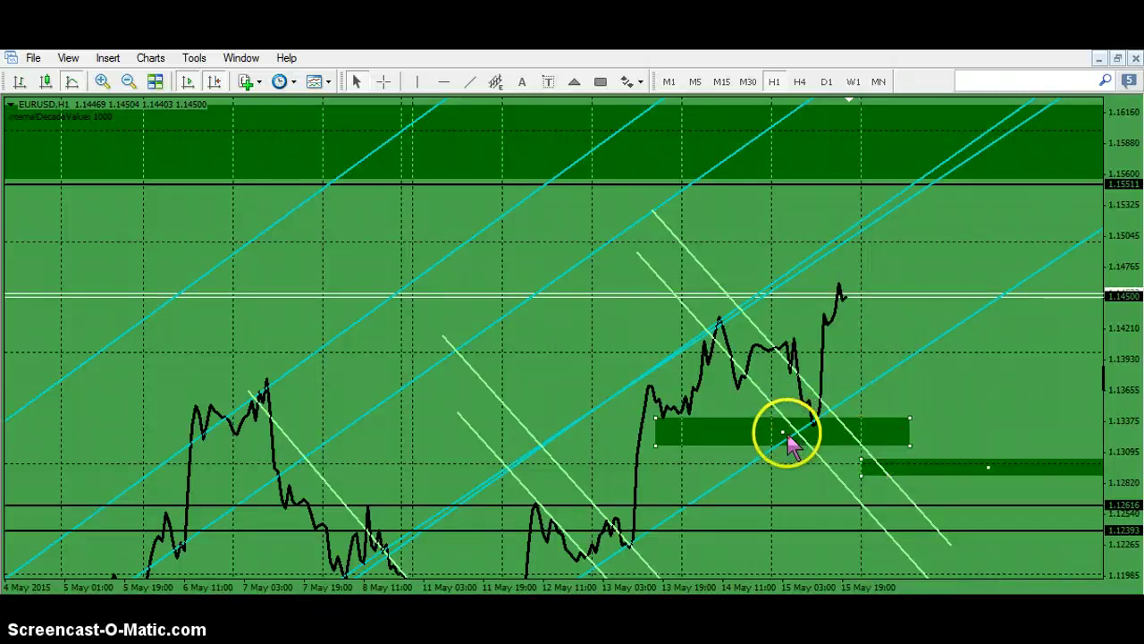
left_click_drag(786, 438, 866, 409)
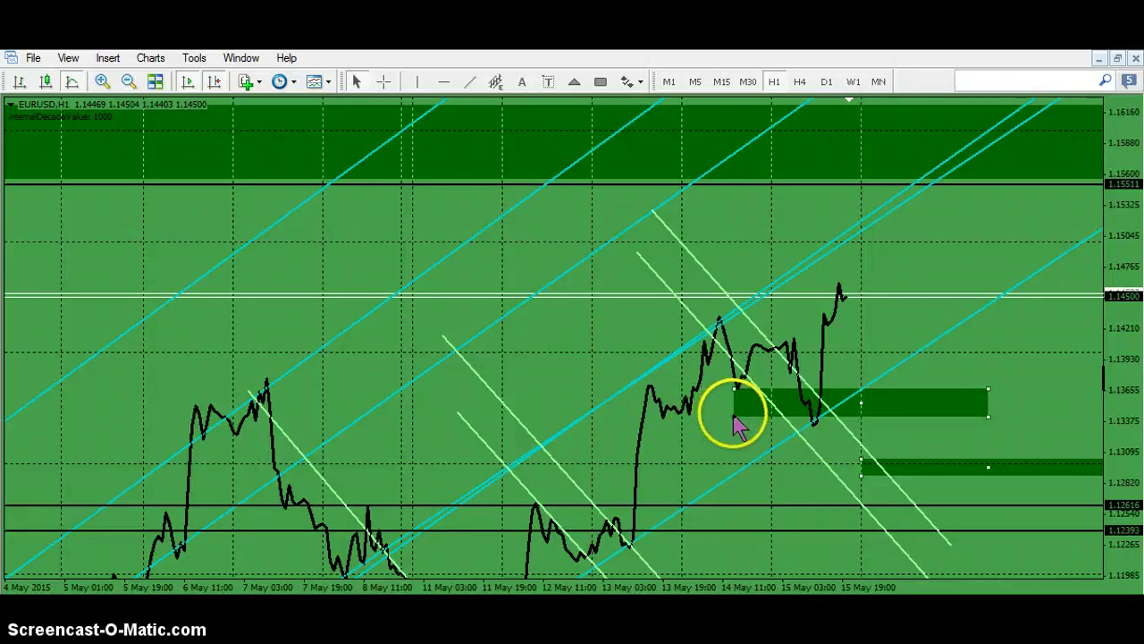
left_click_drag(734, 426, 176, 454)
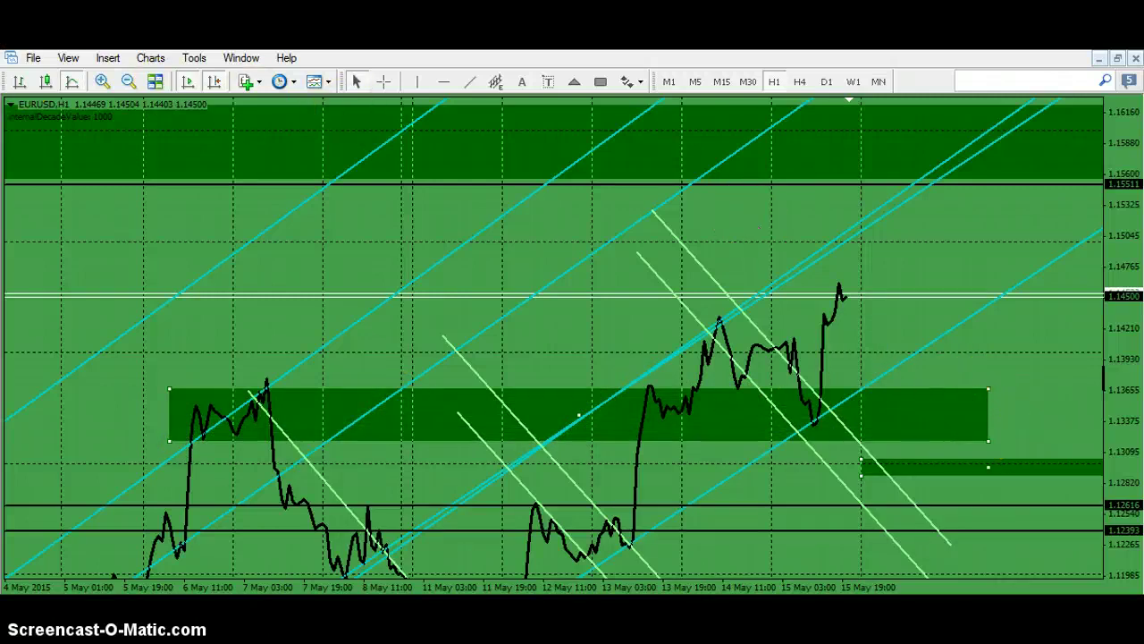
Step: Move the thin rectangle up over the 14–15 May consolidation, from about 1.1413 down to 1.1398, starting on 14 May
left_click(19, 82)
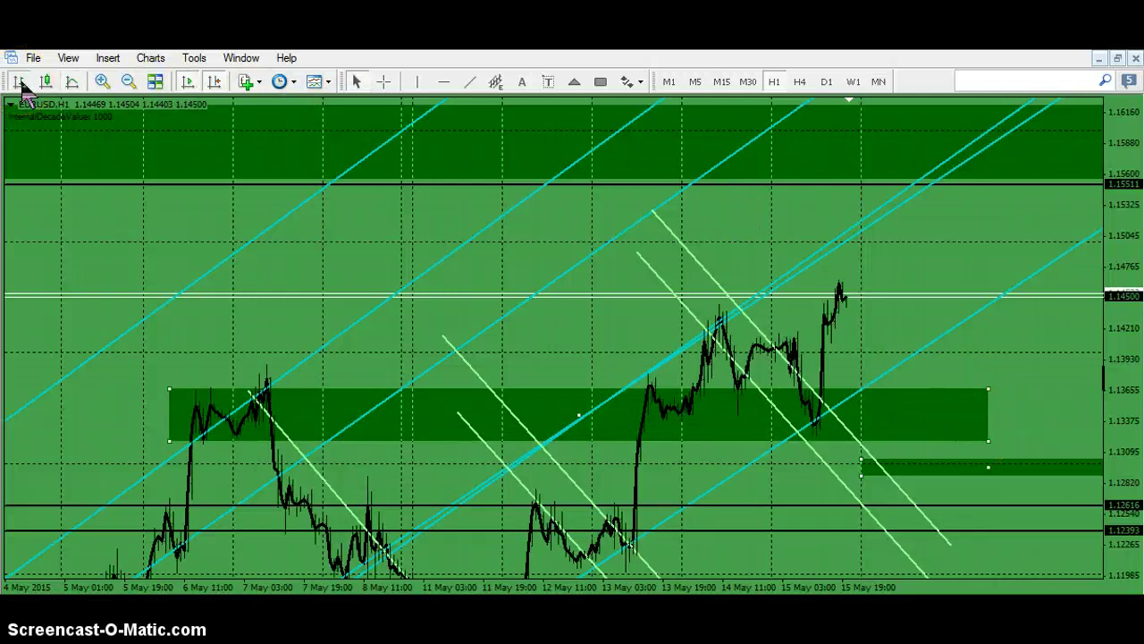
left_click(70, 83)
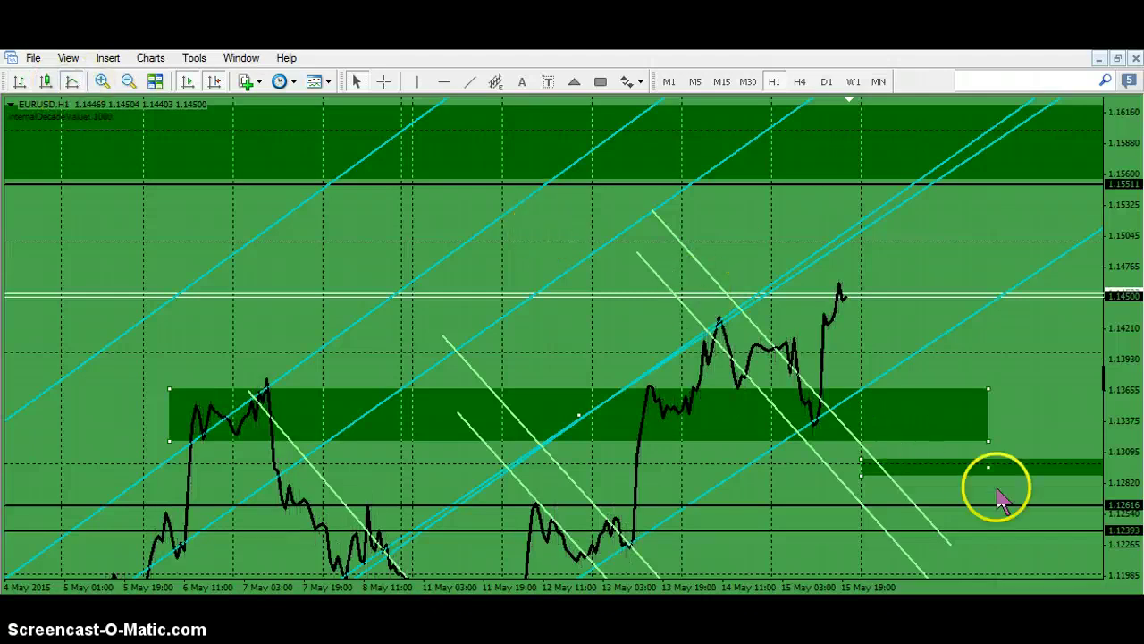
left_click_drag(993, 453, 864, 349)
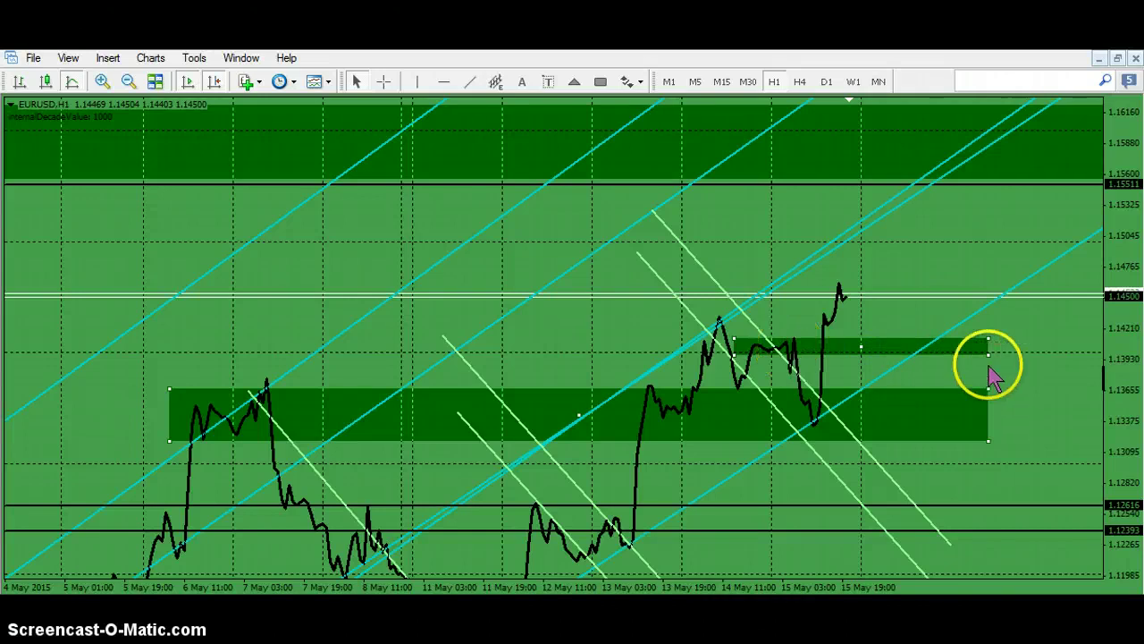
Step: Display price as bars and place a horizontal line at 1.14634 near the 15 May high
left_click_drag(1131, 338, 1123, 256)
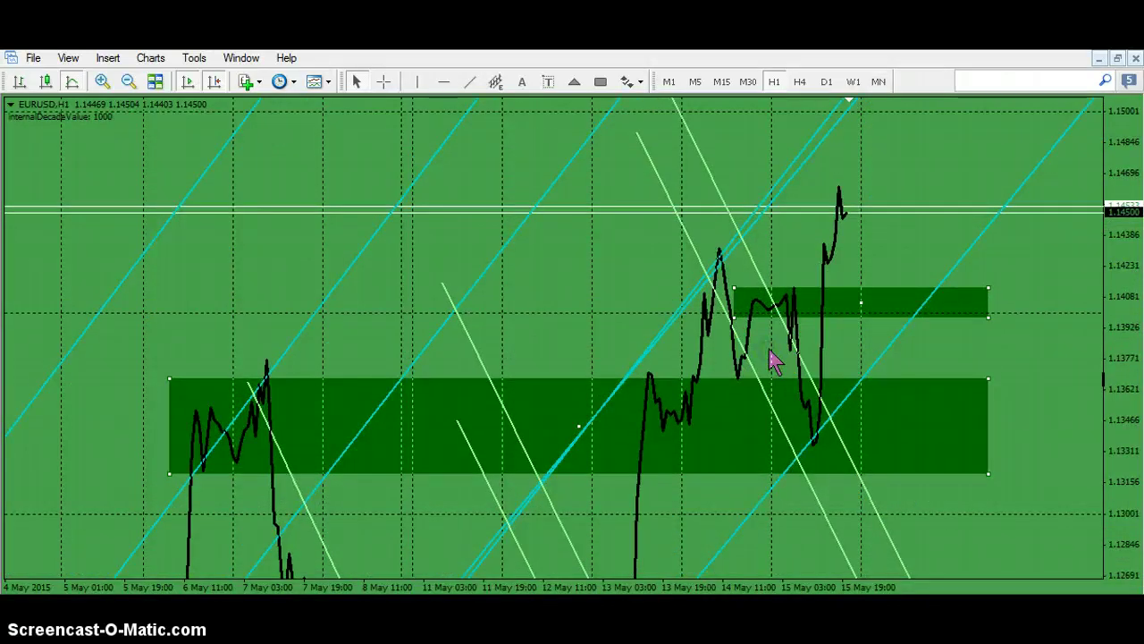
key("plus")
key("plus")
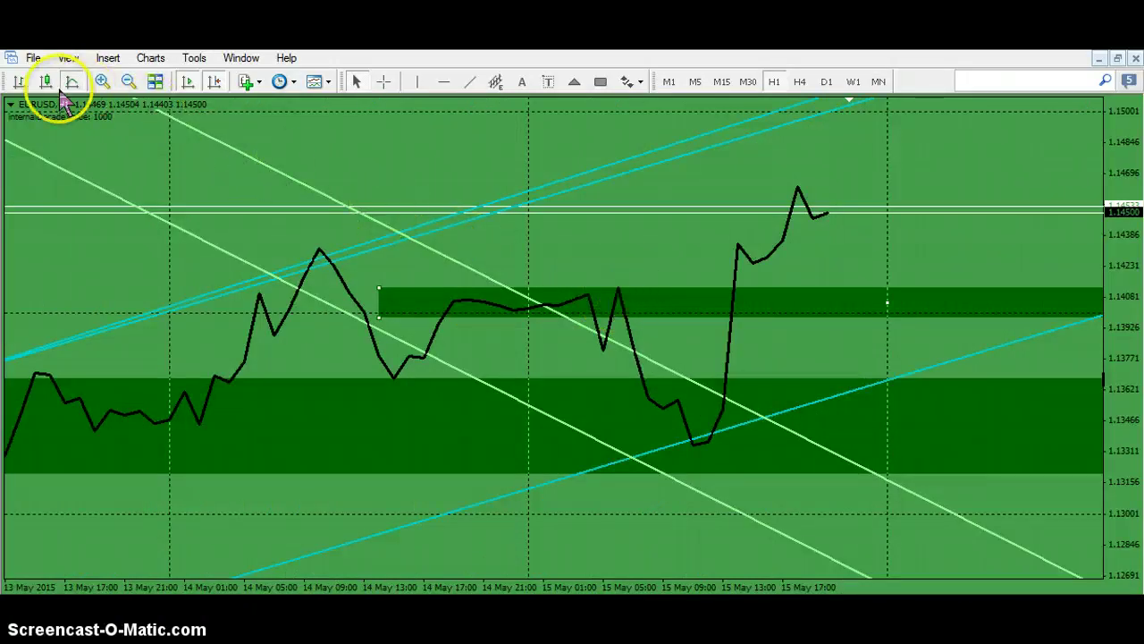
left_click(19, 81)
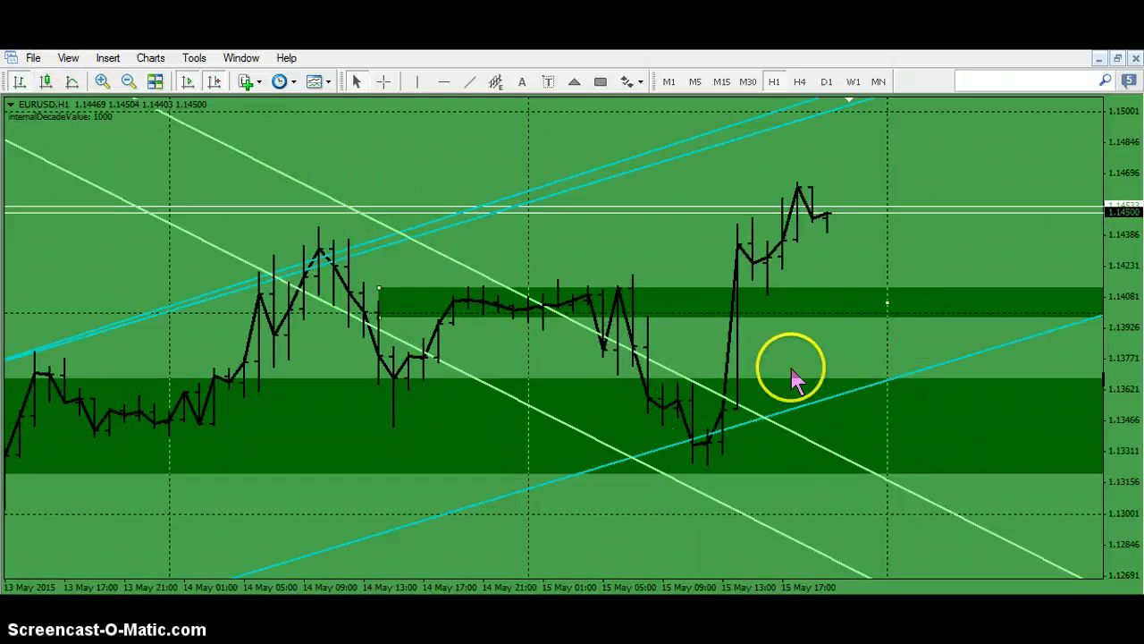
left_click_drag(764, 376, 771, 416)
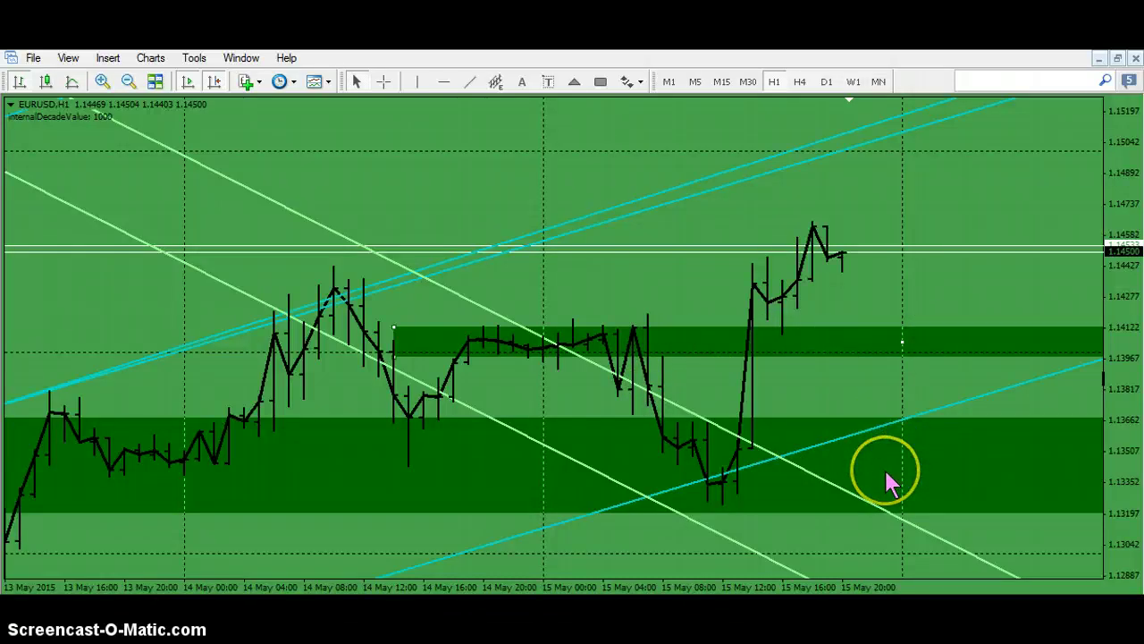
left_click_drag(1132, 289, 1133, 193)
left_click_drag(975, 219, 901, 407)
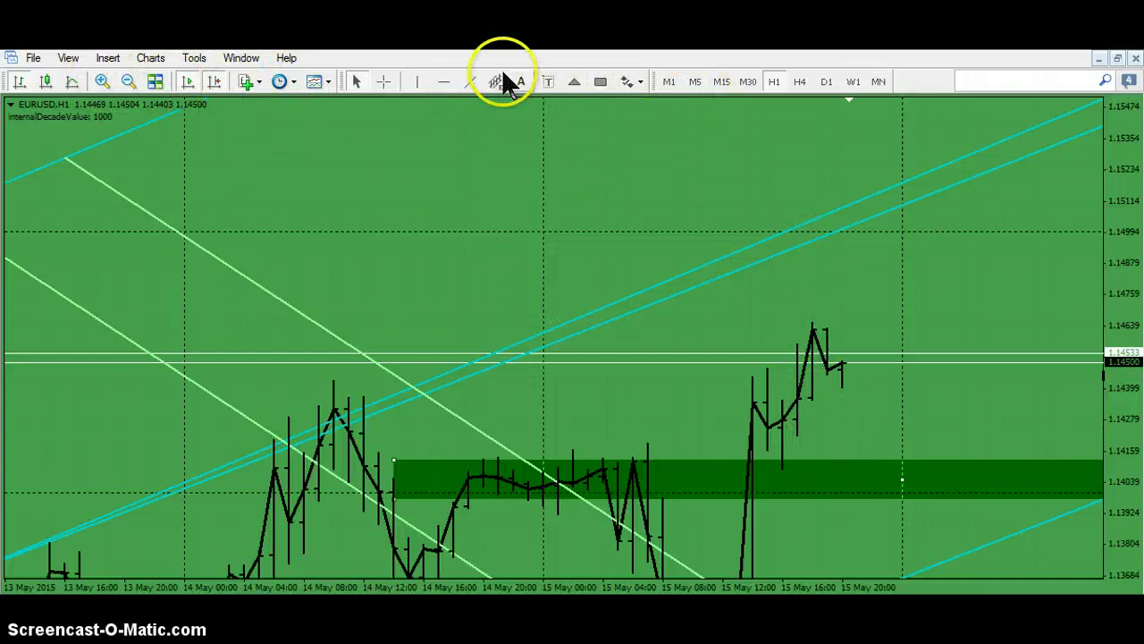
left_click(443, 81)
left_click(712, 327)
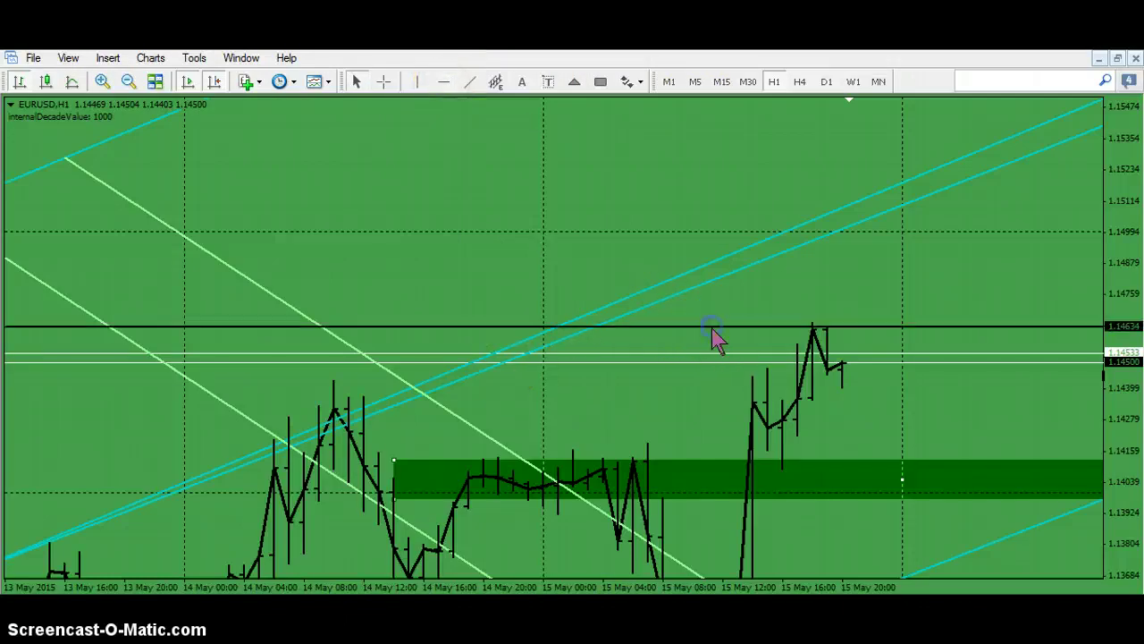